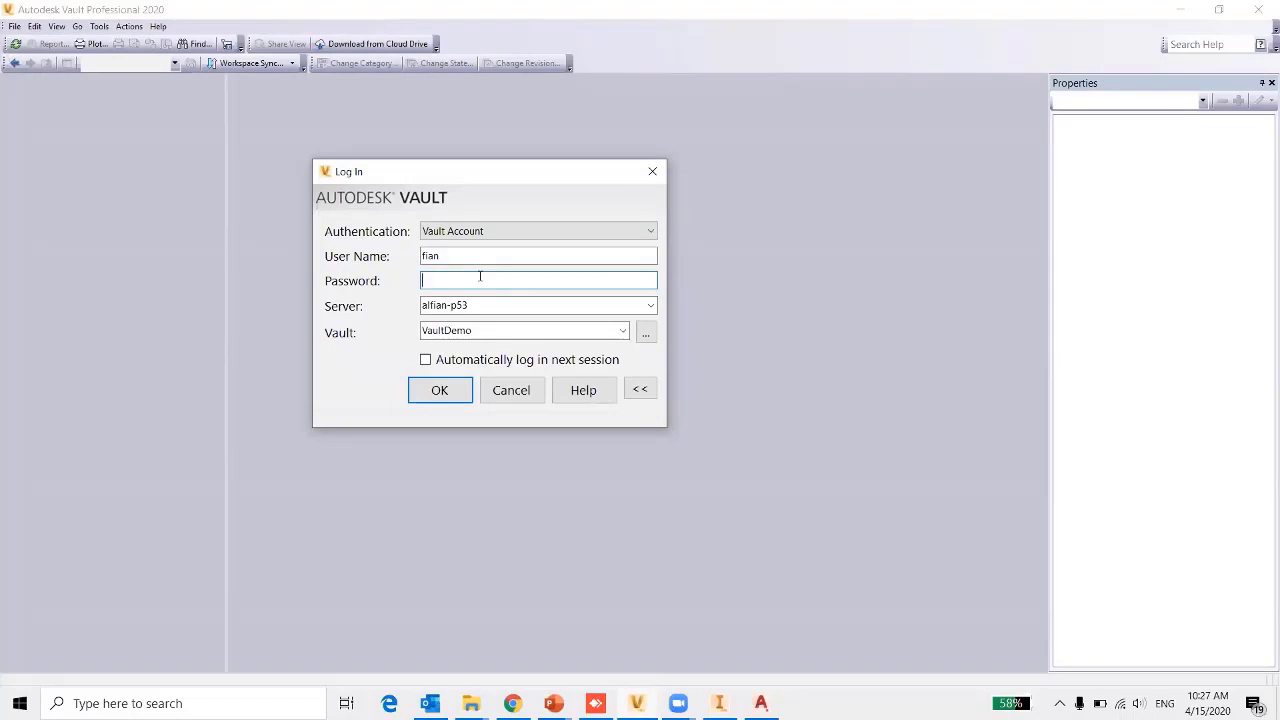
# Log in to the VaultDemo vault, retrying with the correct password after an invalid-login error.
pyautogui.write('****')
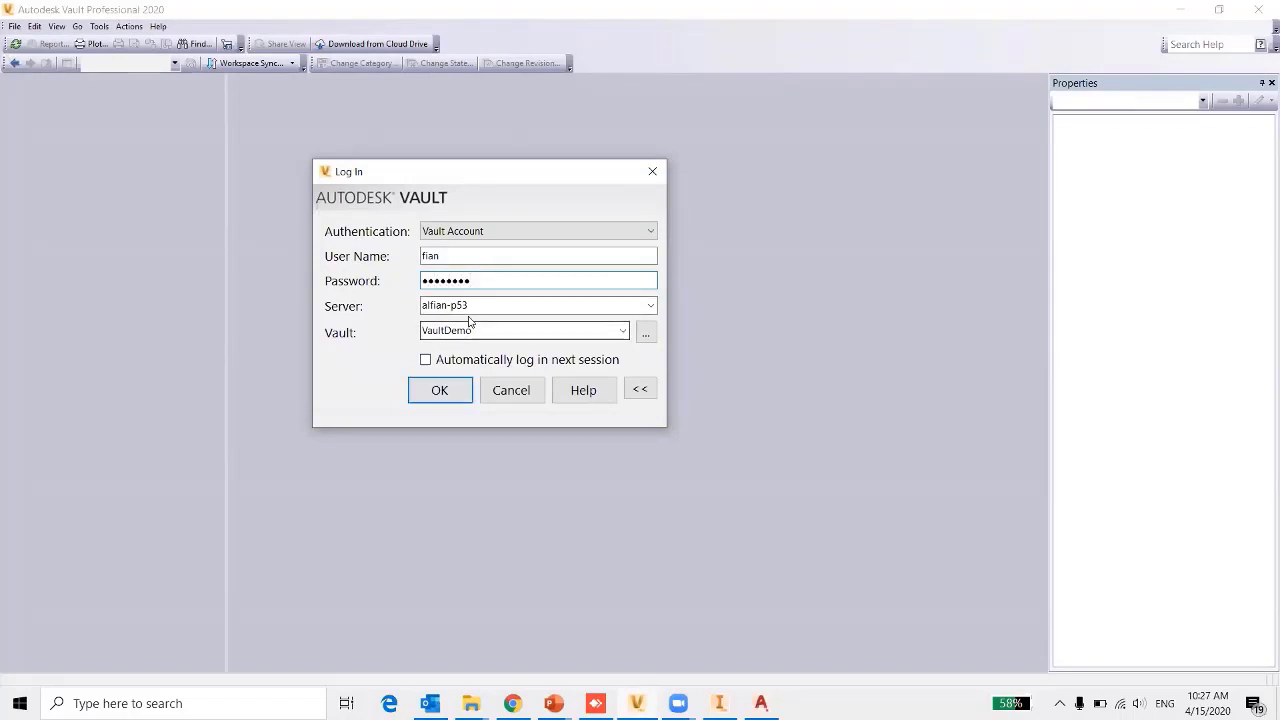
pyautogui.click(440, 391)
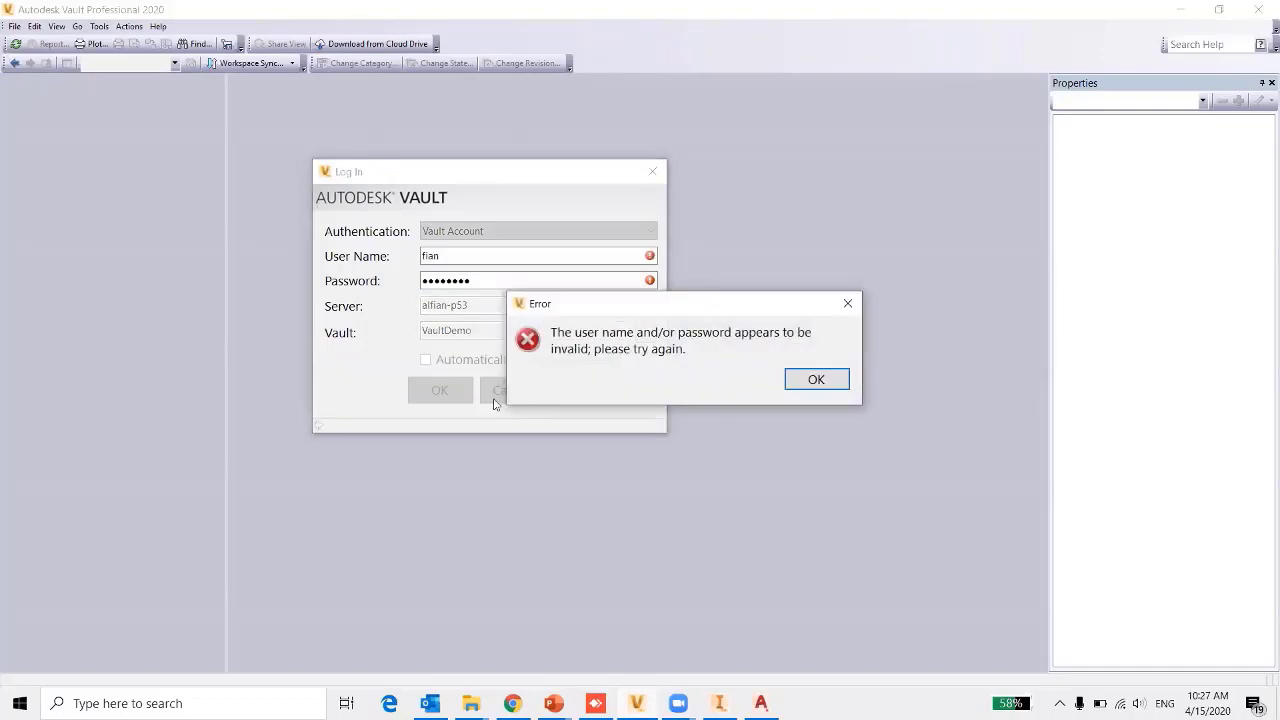
pyautogui.press('Return')
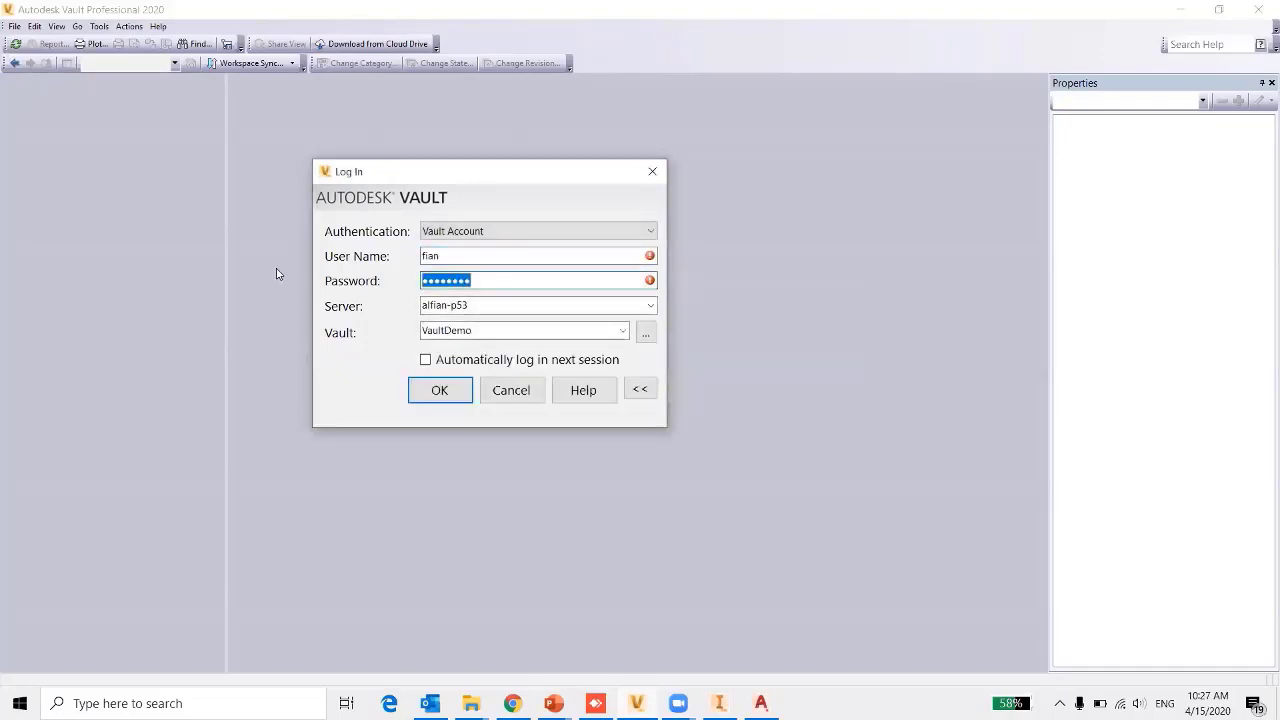
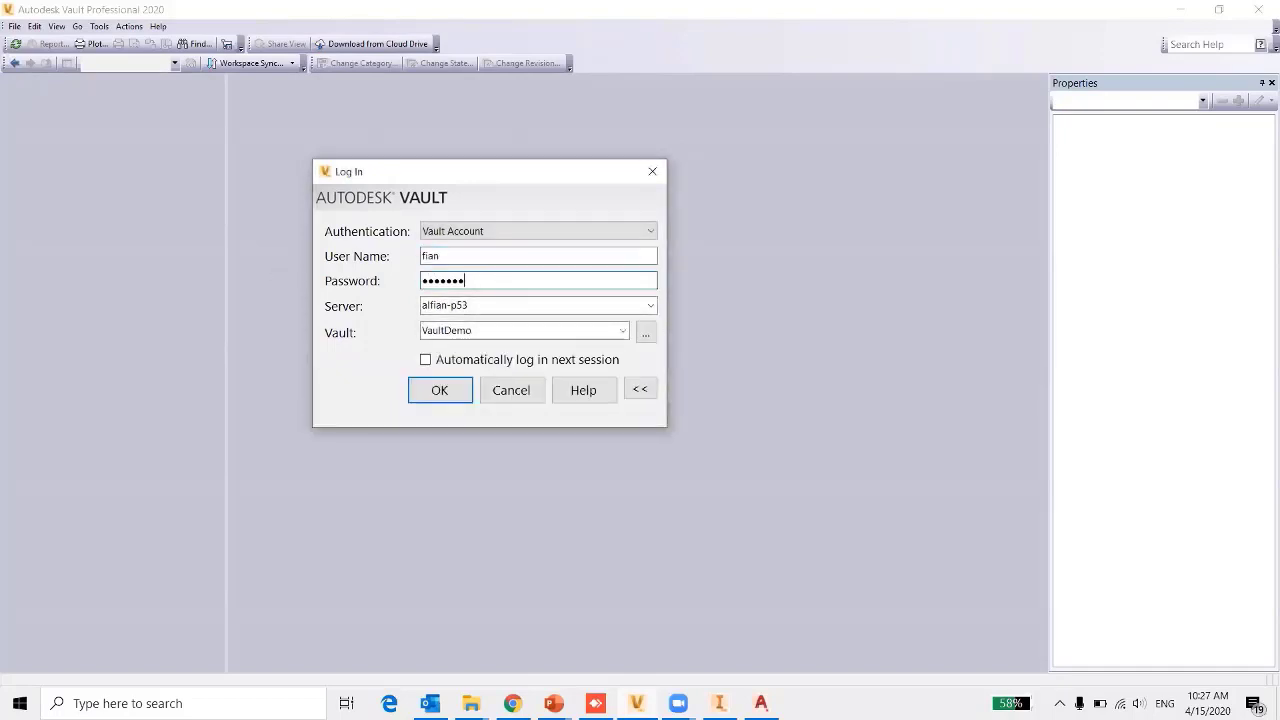
pyautogui.press('Return')
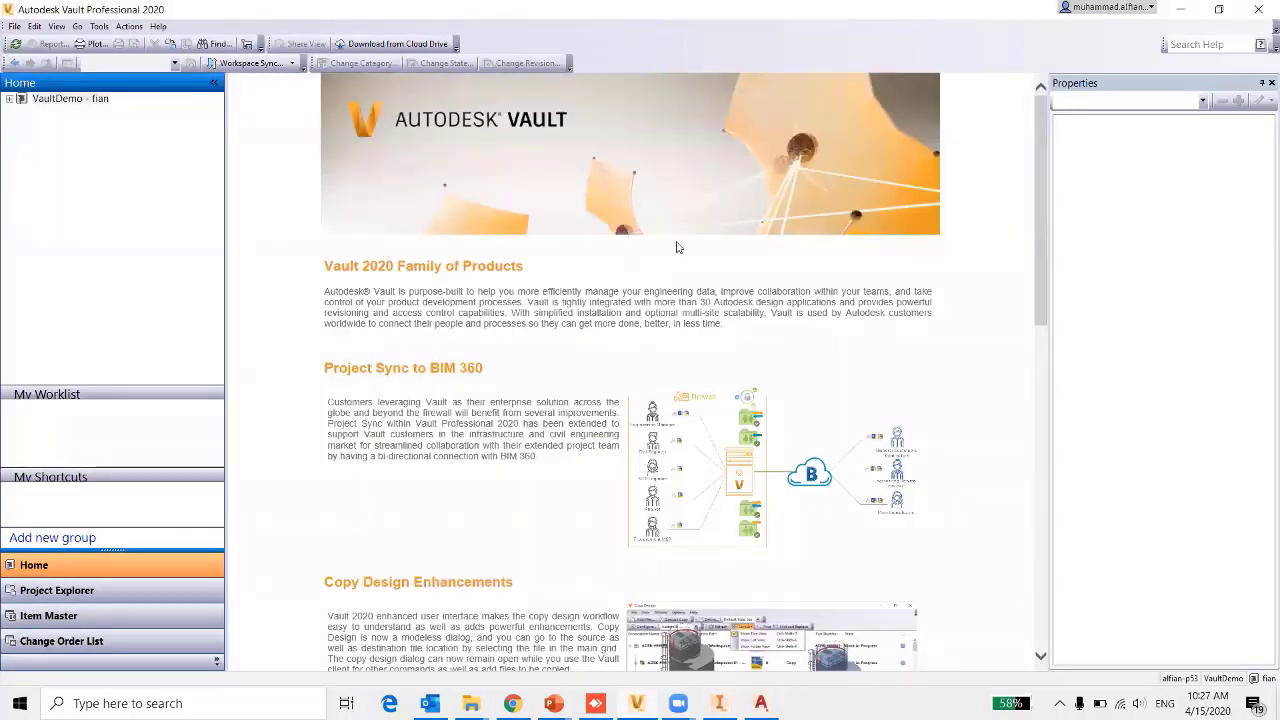
# Expand VaultDemo, Project Explorer and Designs, then list the Alternator folder's files.
pyautogui.click(9, 99)
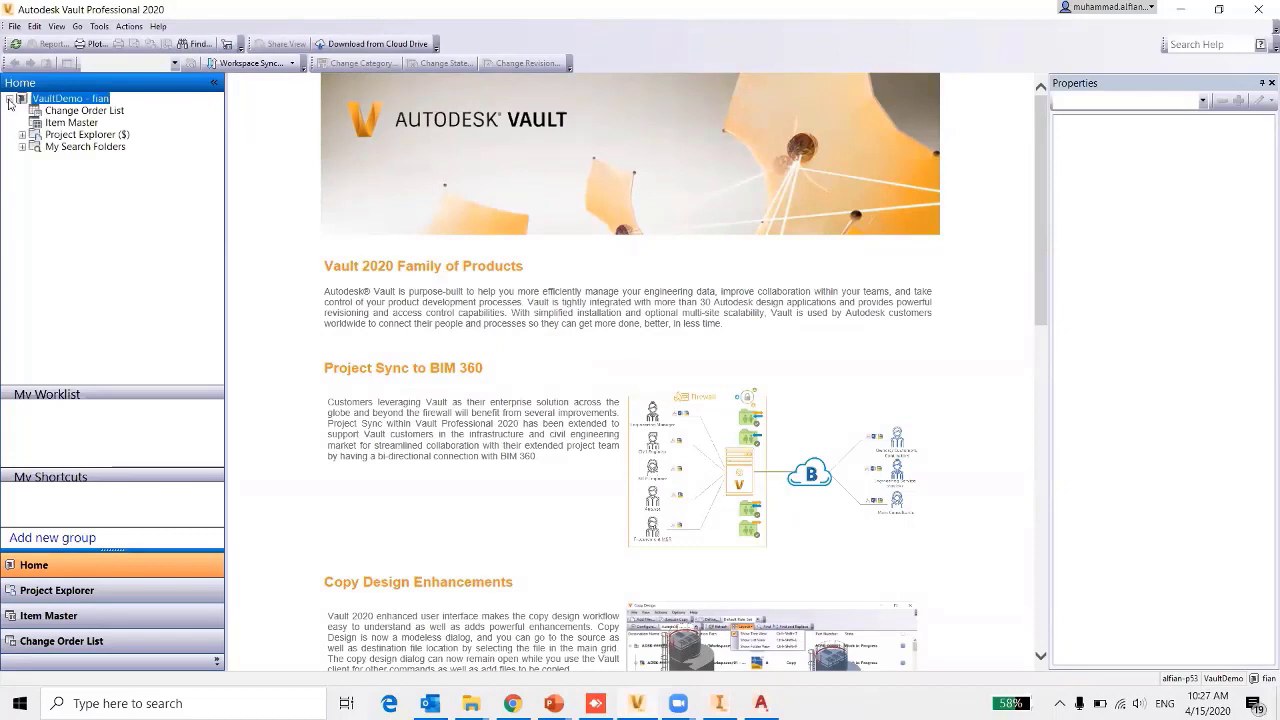
pyautogui.click(23, 134)
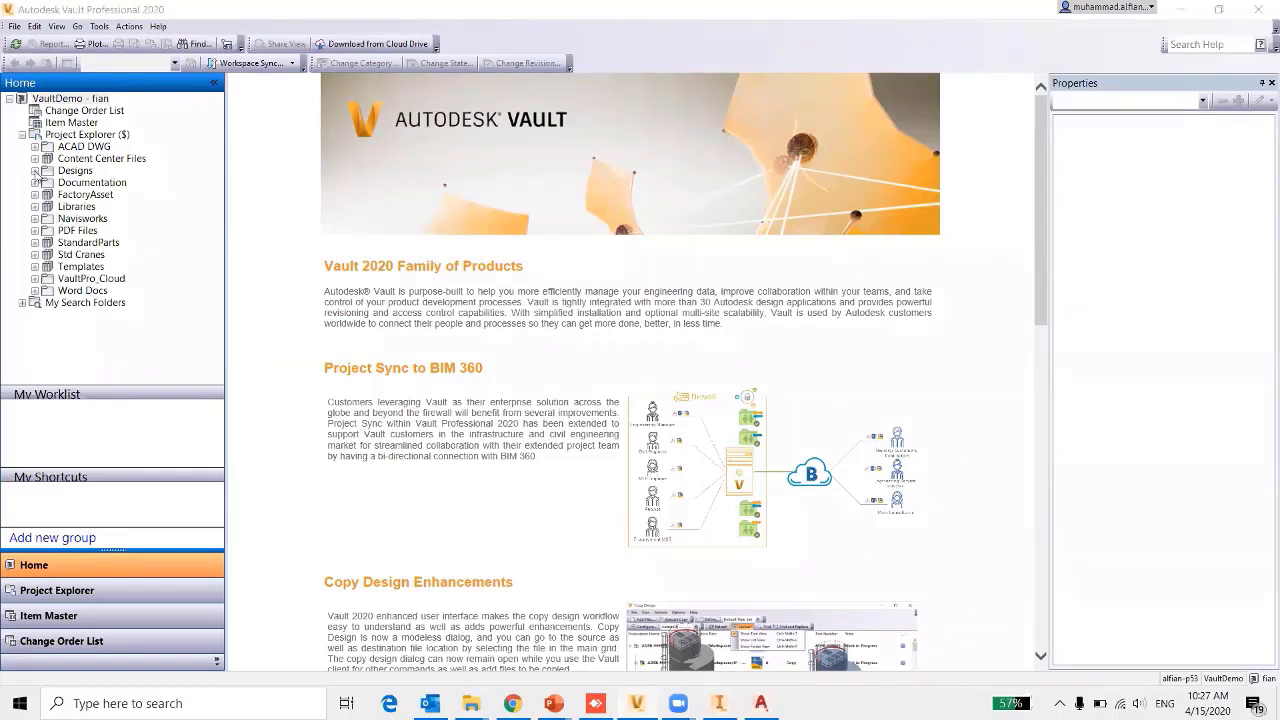
pyautogui.click(35, 171)
pyautogui.click(82, 183)
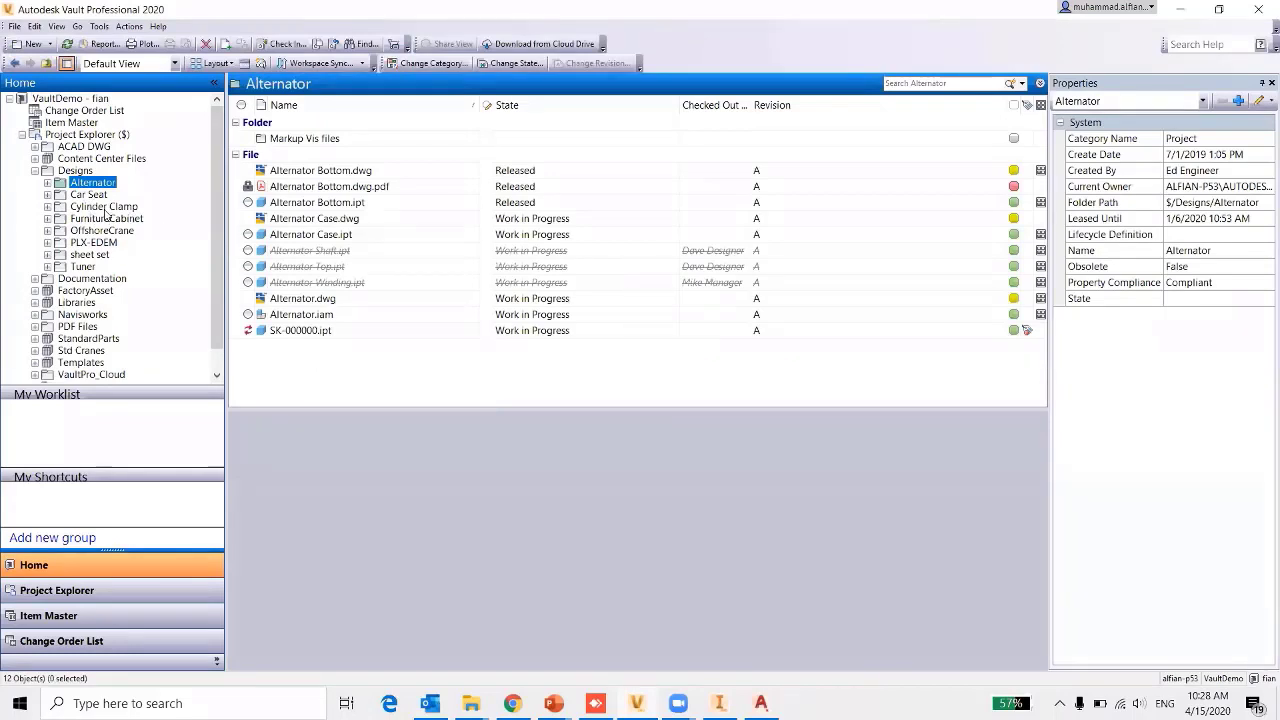
pyautogui.click(104, 207)
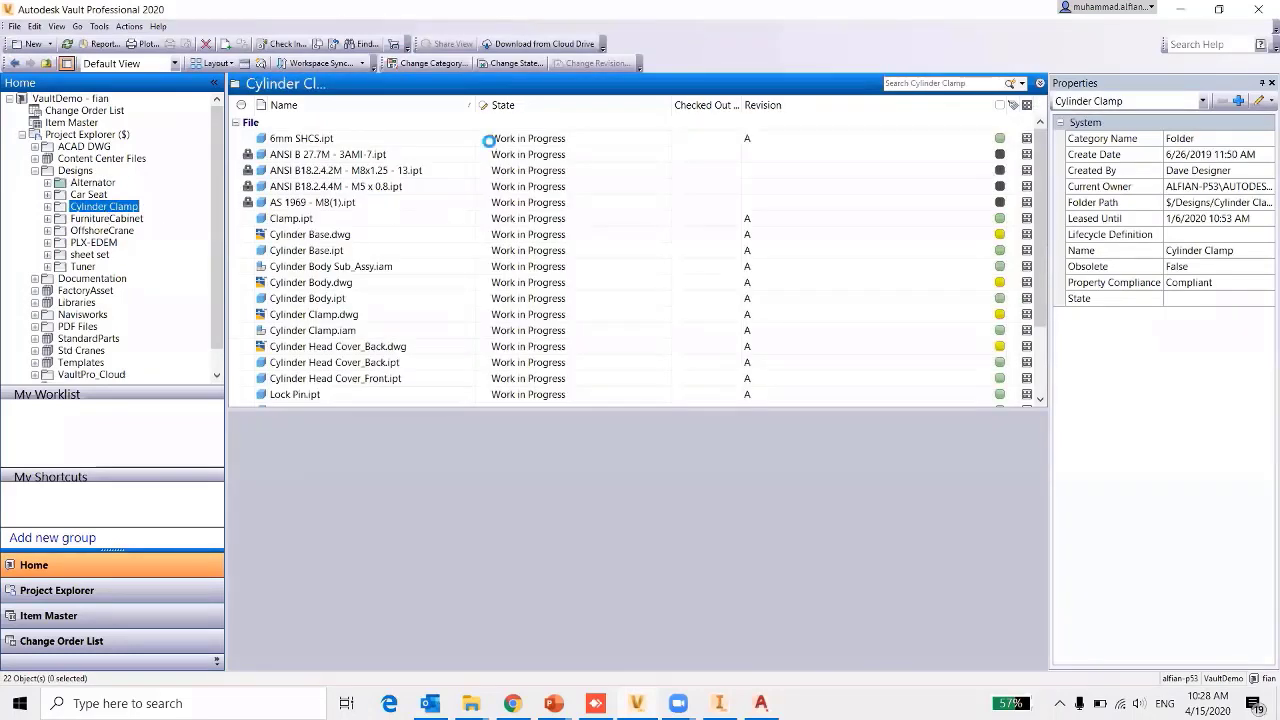
pyautogui.click(488, 141)
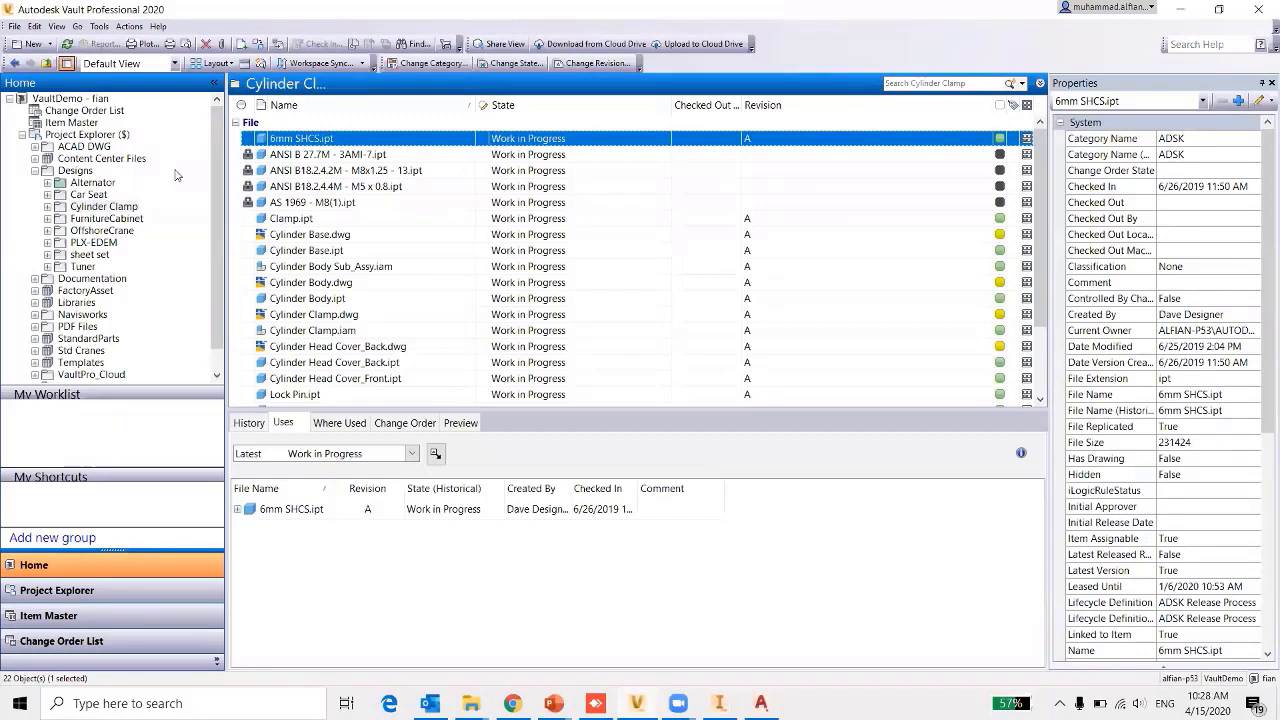
pyautogui.click(100, 196)
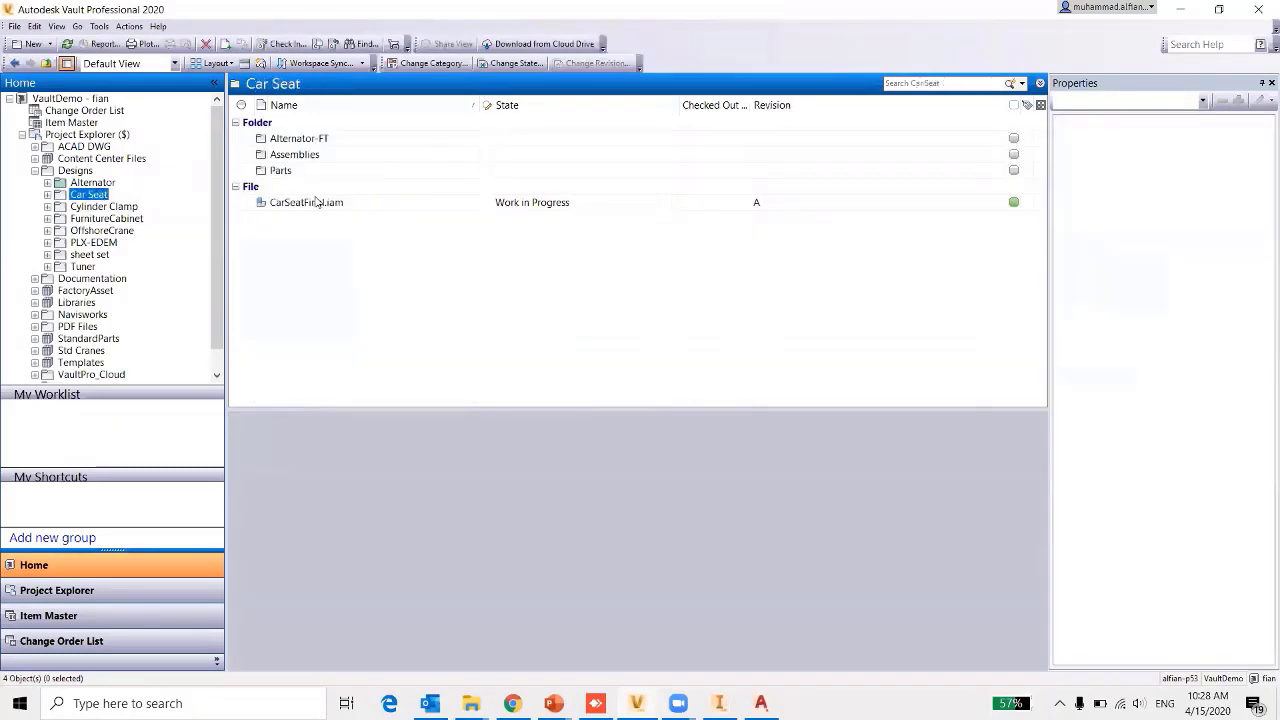
pyautogui.click(316, 202)
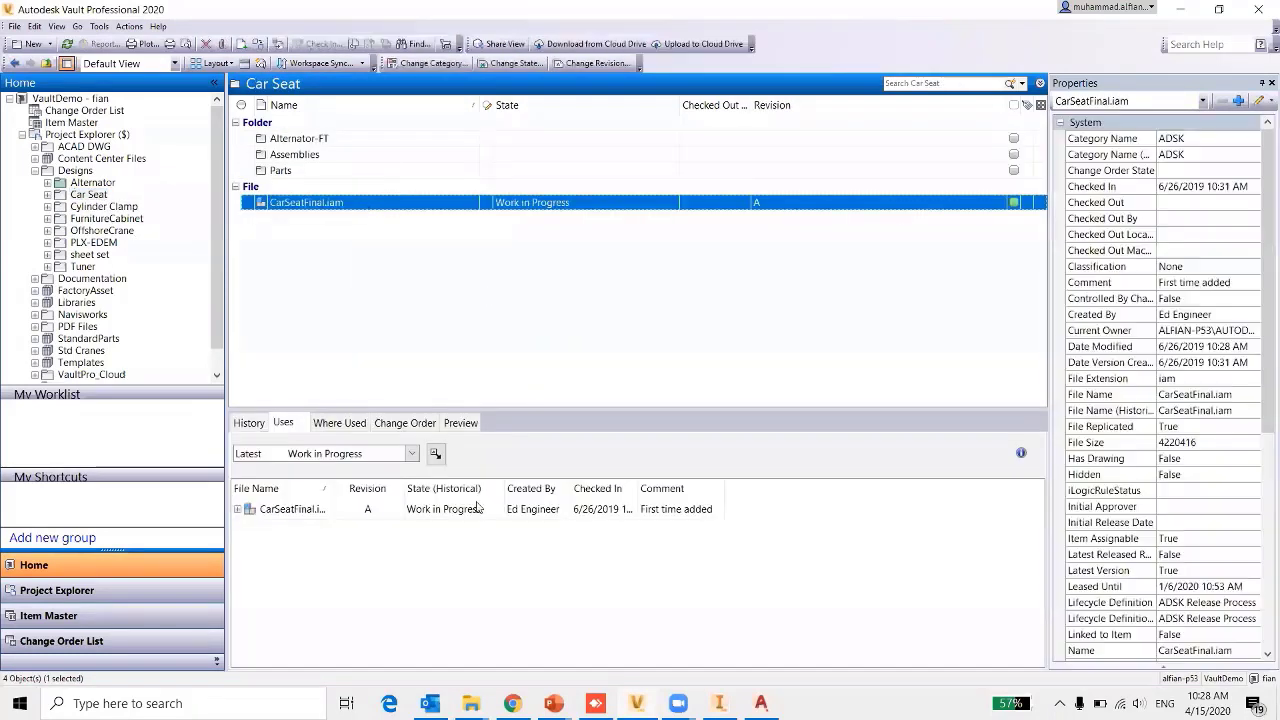
pyautogui.click(249, 423)
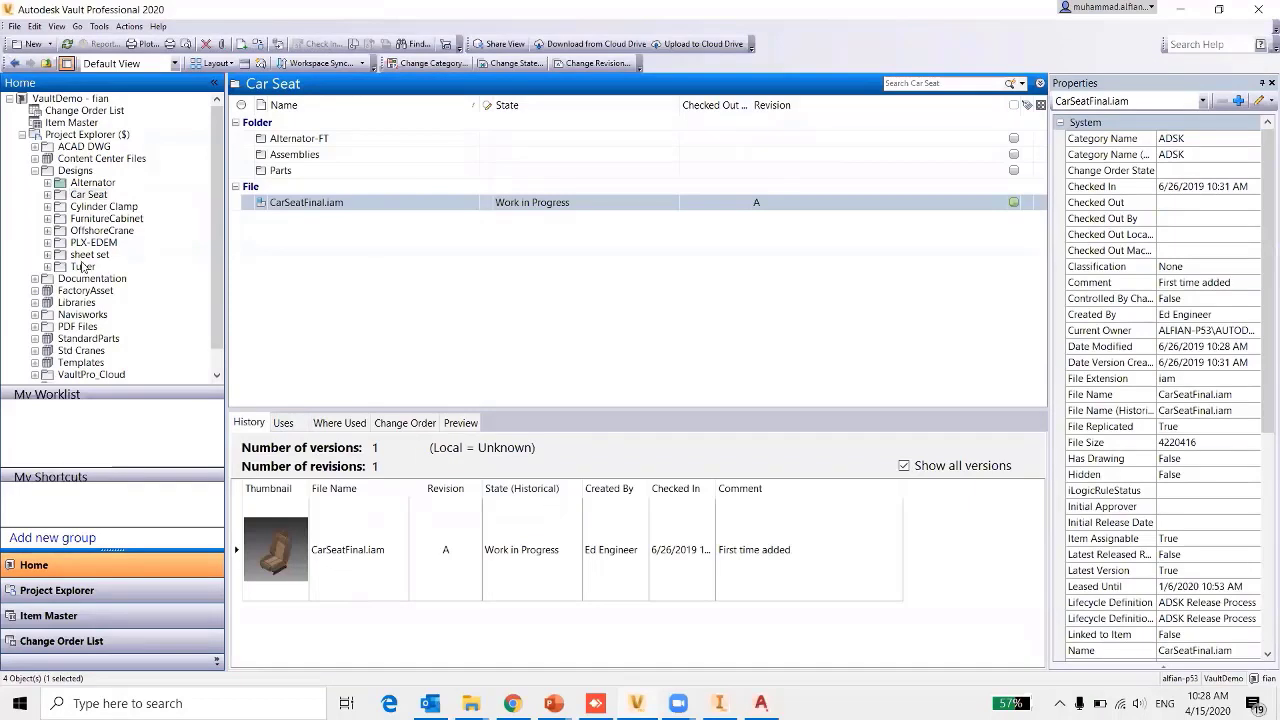
pyautogui.click(92, 183)
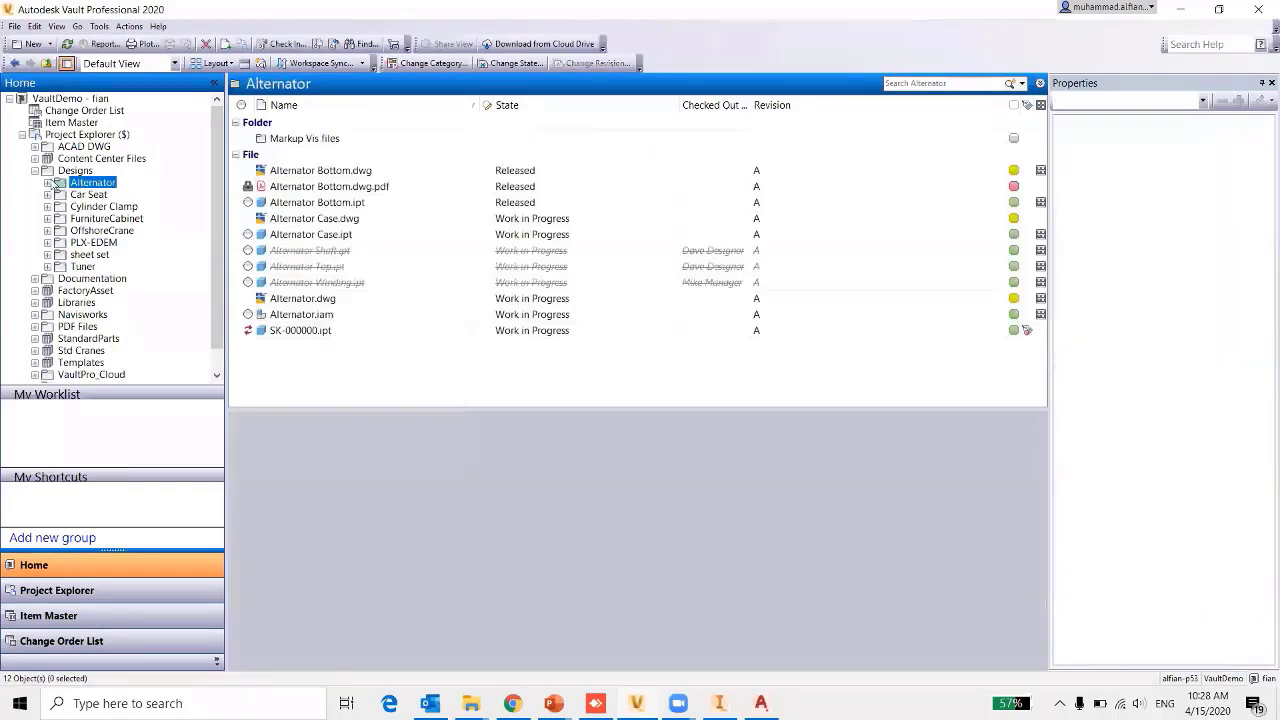
# Show Alternator Shaft.ipt's version history and the properties of its checked-out version.
pyautogui.click(48, 182)
pyautogui.click(308, 251)
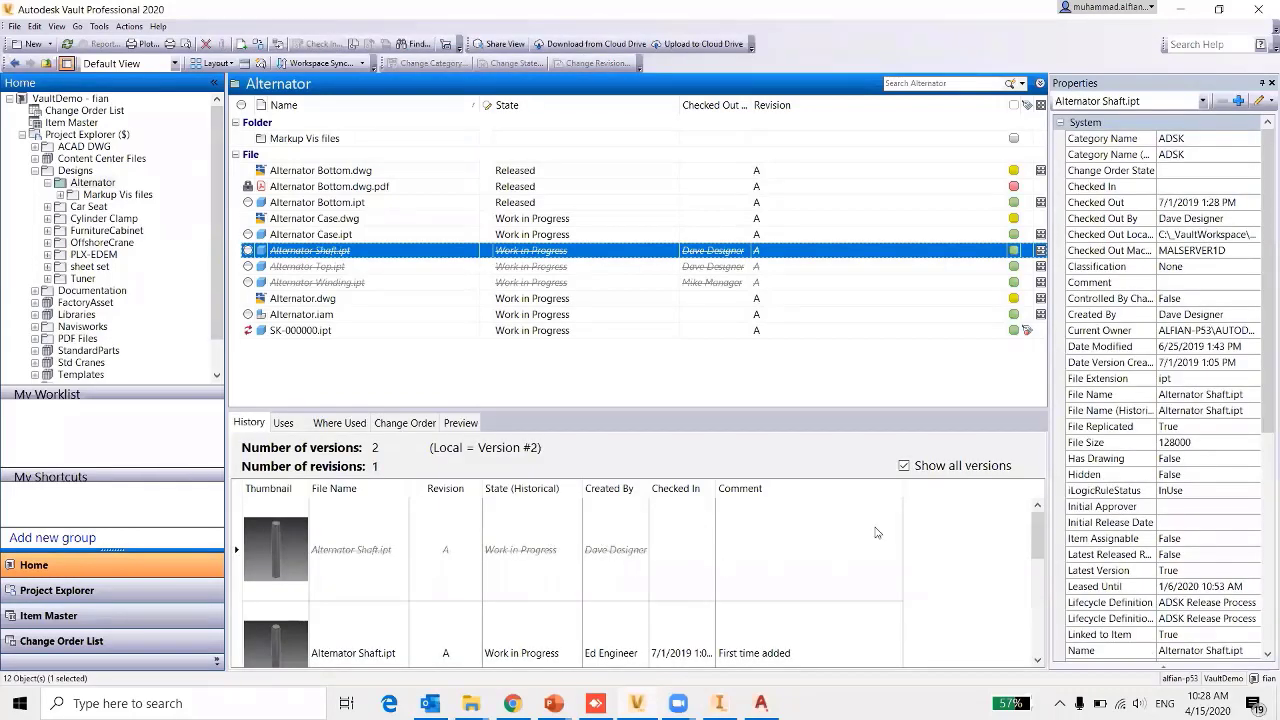
pyautogui.click(1034, 593)
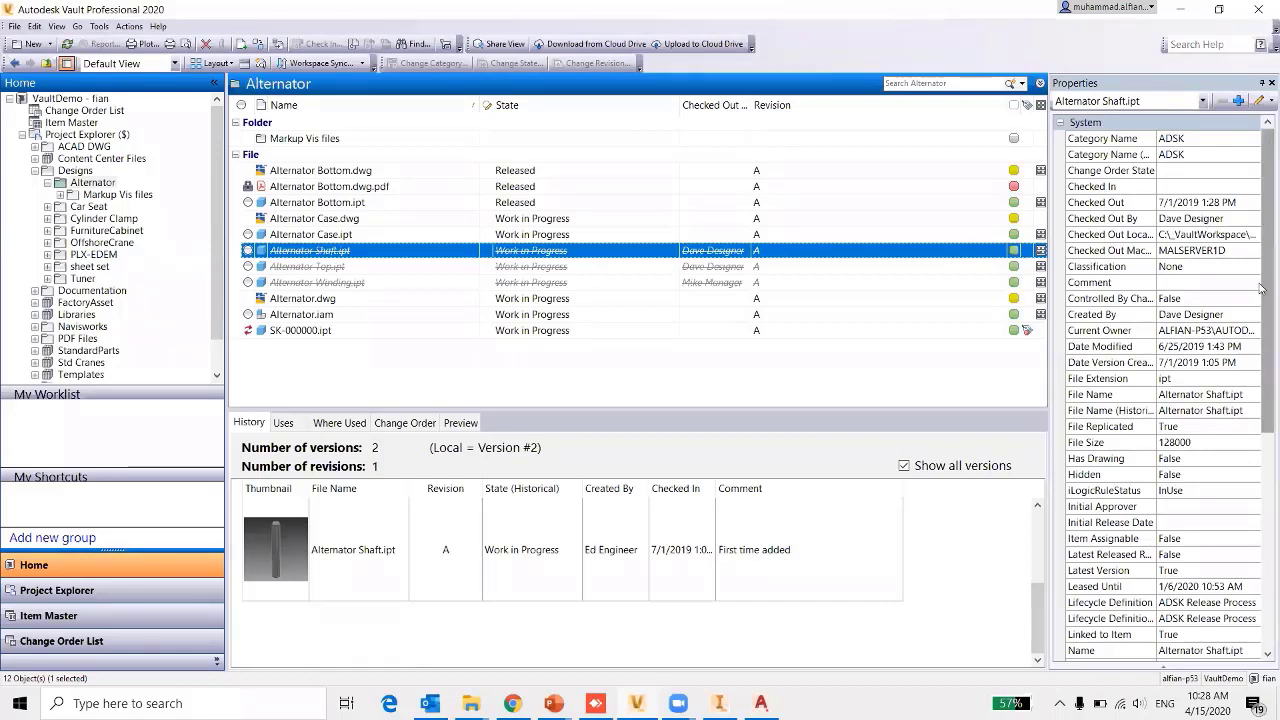
pyautogui.scroll(-7, 1260, 288)
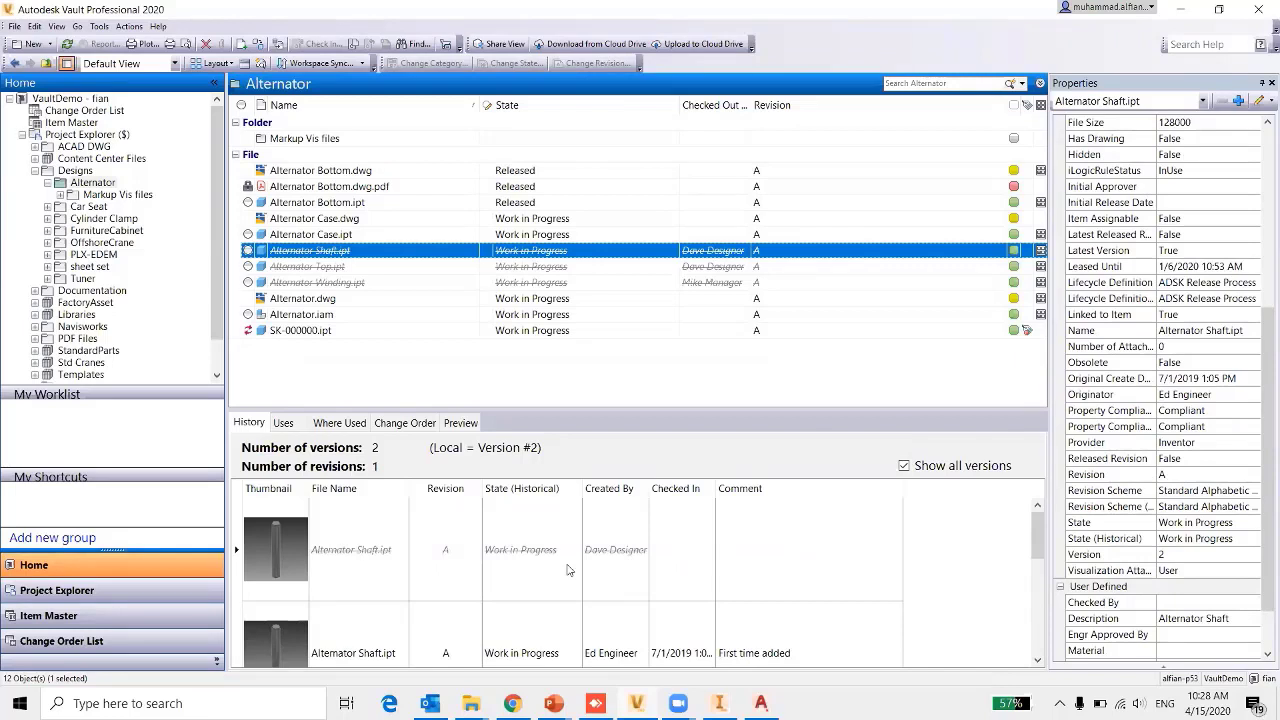
pyautogui.click(616, 550)
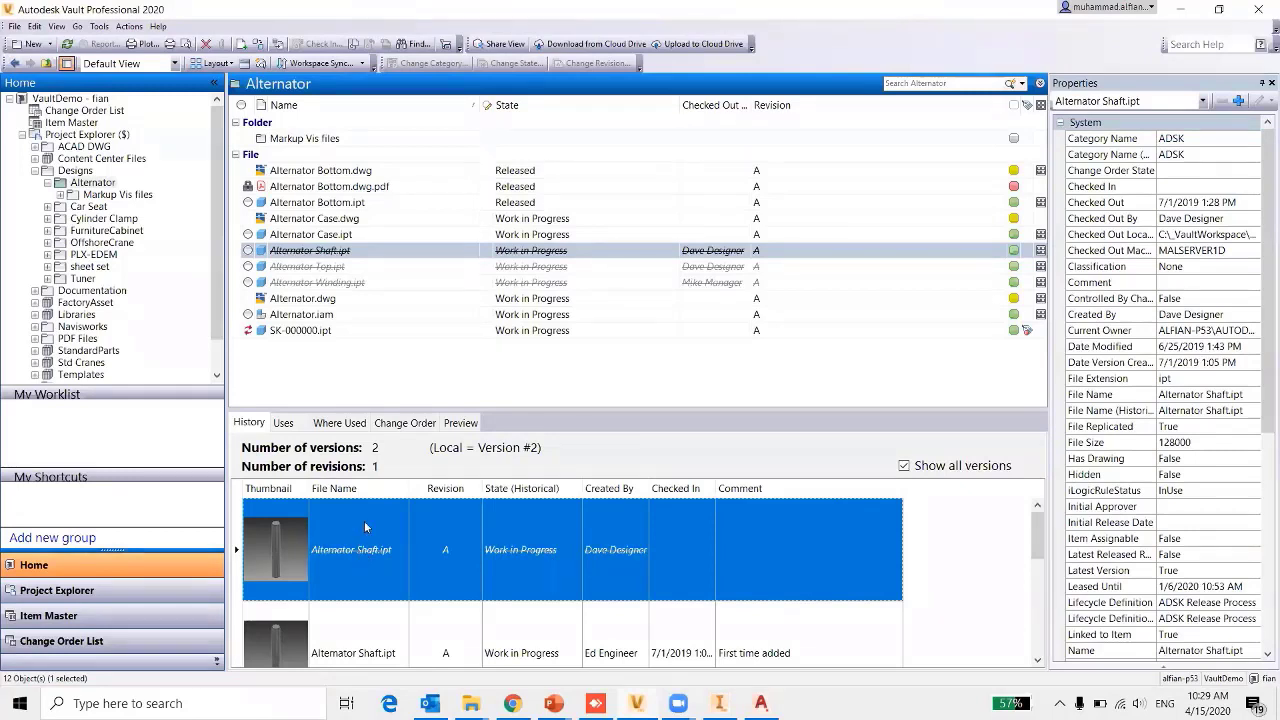
# Check Alternator Top, Winding and Case details, then show Alternator Bottom.dwg's history.
pyautogui.click(316, 267)
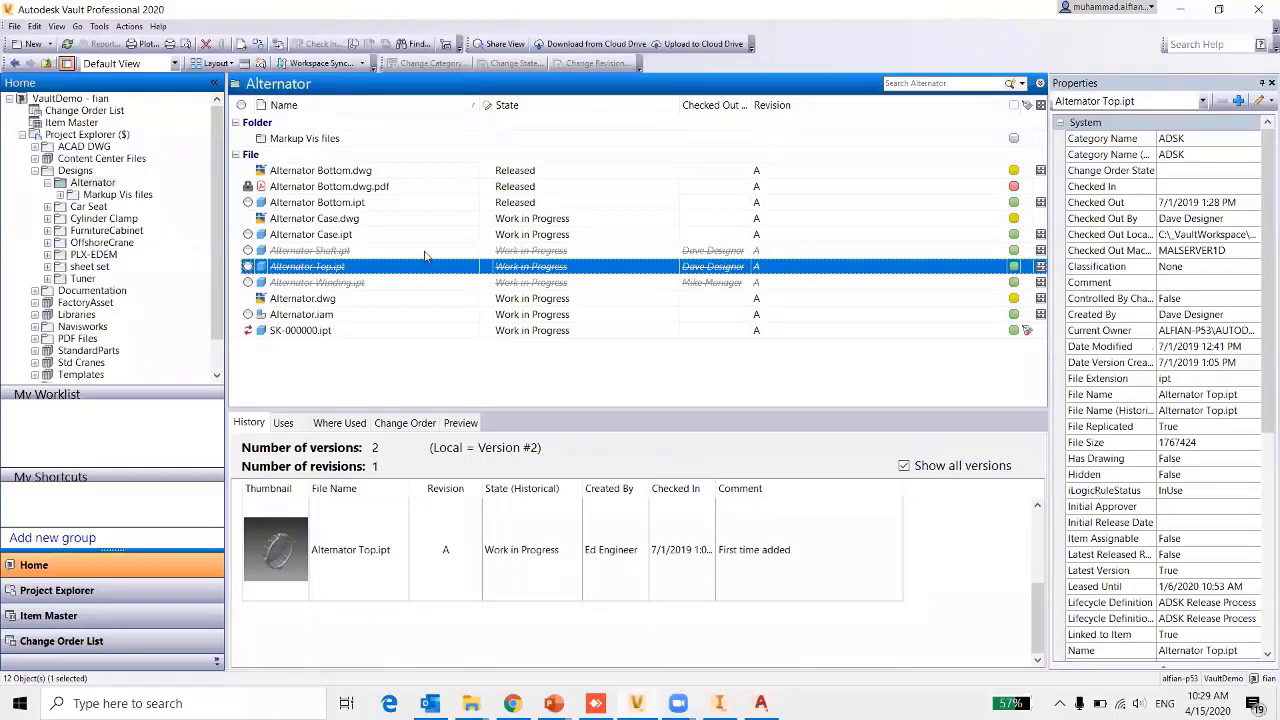
pyautogui.click(358, 283)
pyautogui.click(350, 266)
pyautogui.click(338, 234)
pyautogui.click(338, 171)
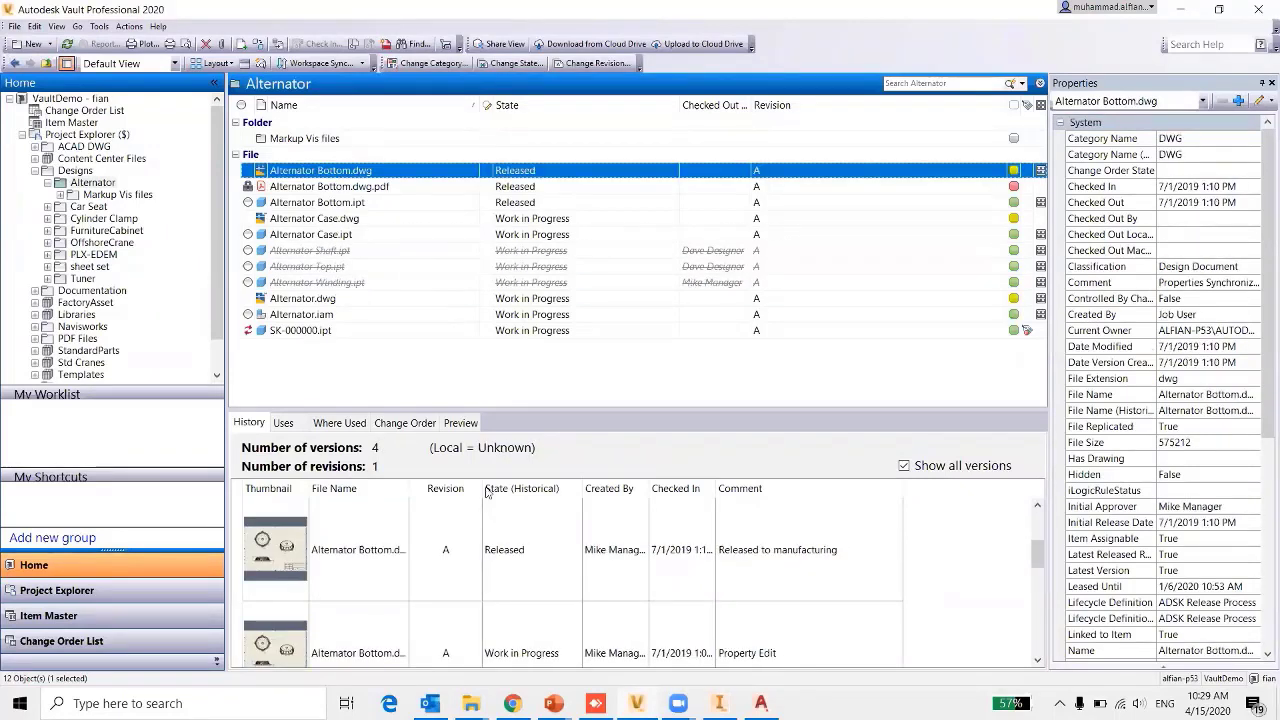
# View the properties of Alternator Bottom.dwg's first-added and Released versions.
pyautogui.moveTo(1040, 548); pyautogui.dragTo(1040, 562)
pyautogui.scroll(-2, 531, 570)
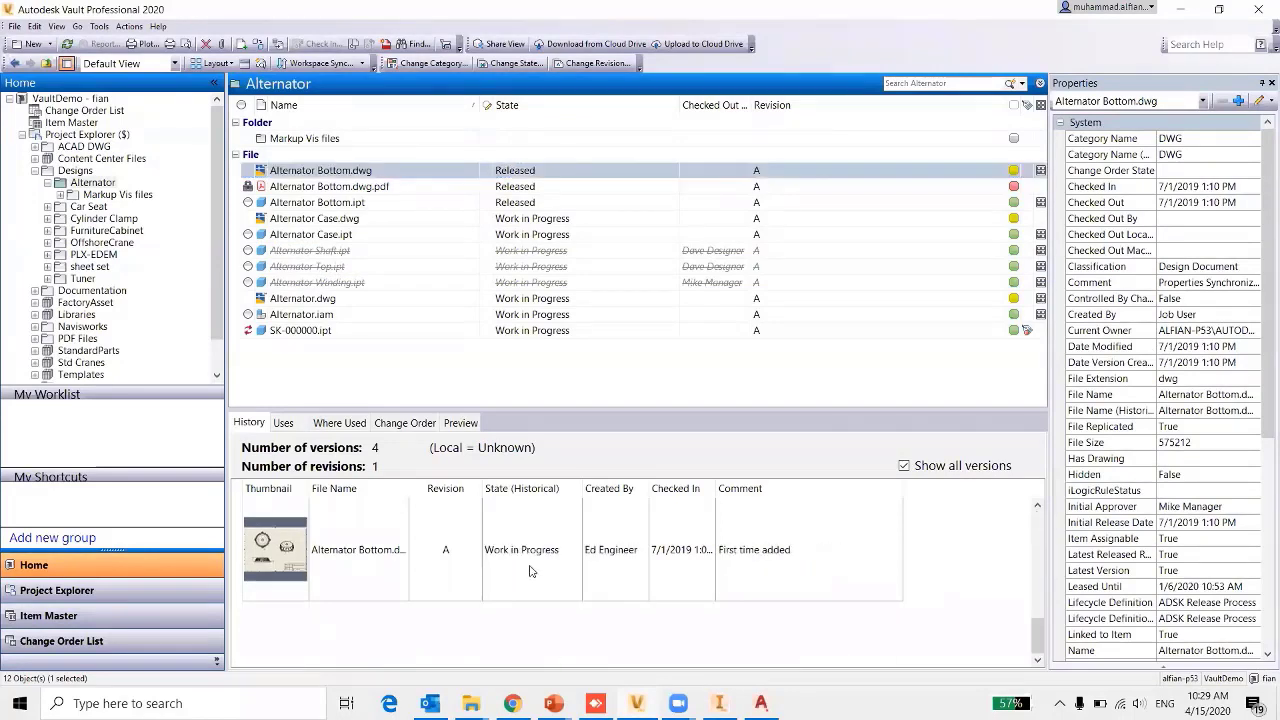
pyautogui.click(482, 557)
pyautogui.scroll(1, 480, 563)
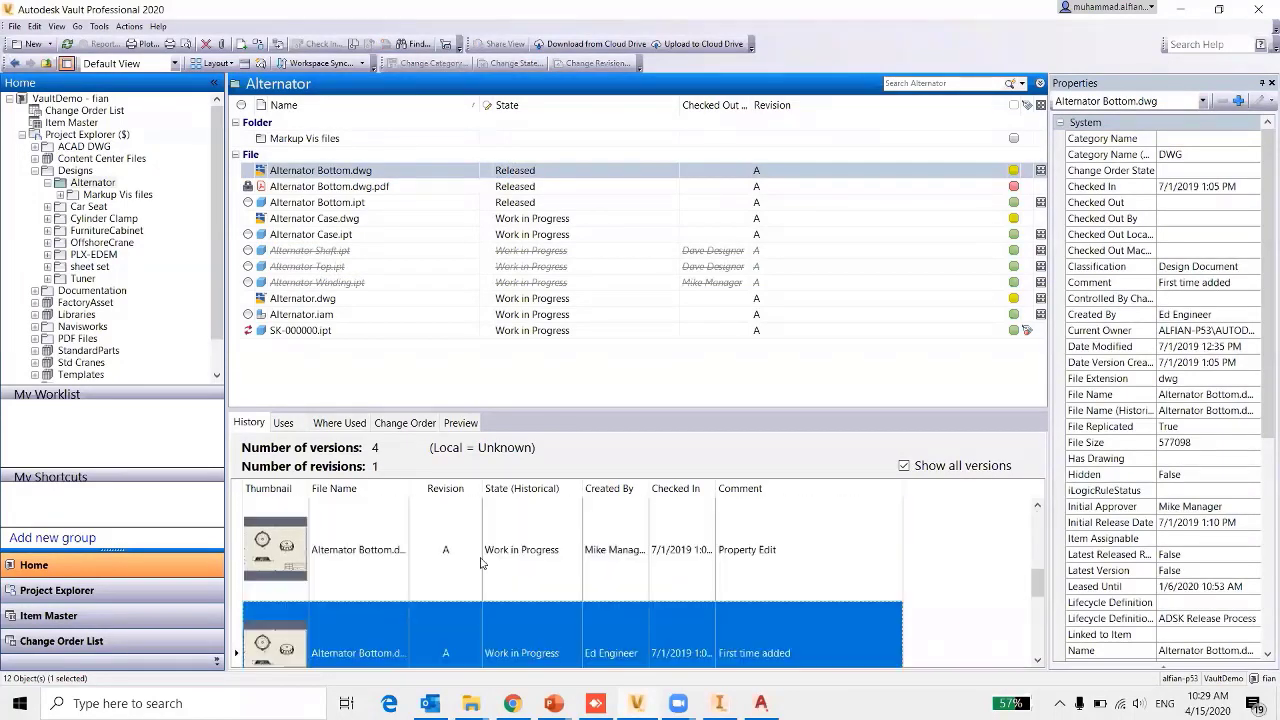
pyautogui.scroll(1, 518, 556)
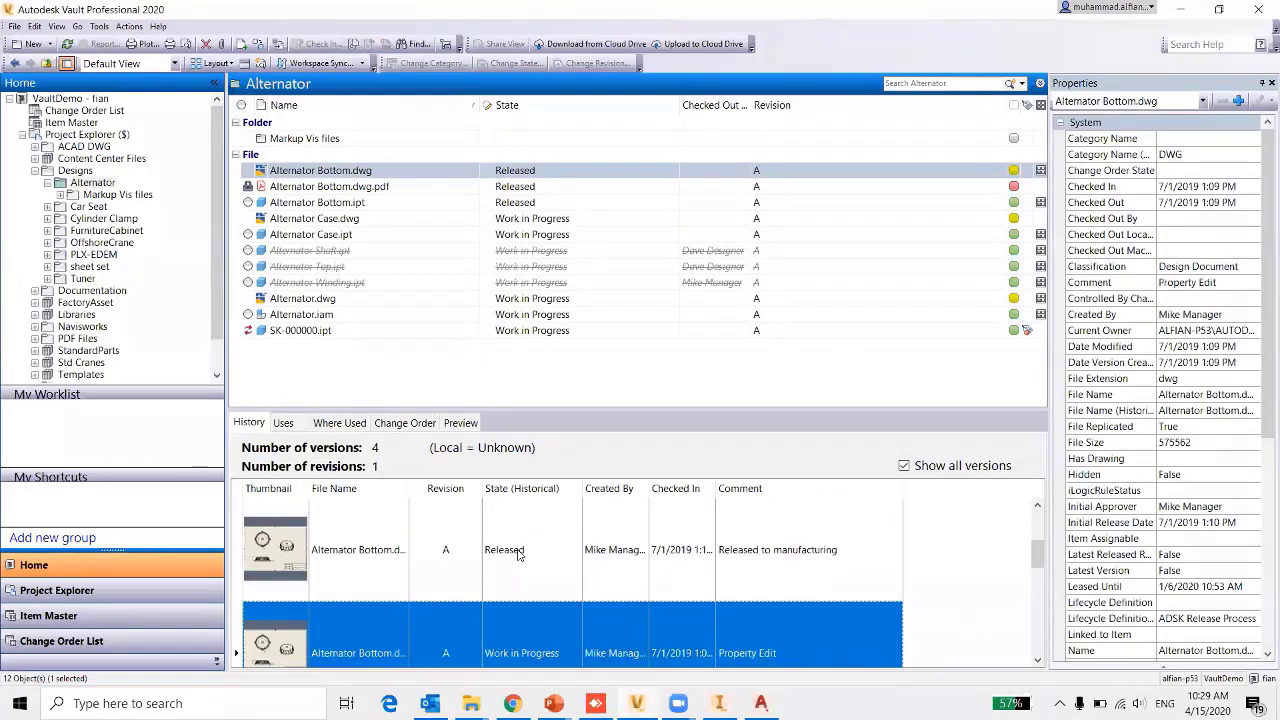
pyautogui.click(503, 550)
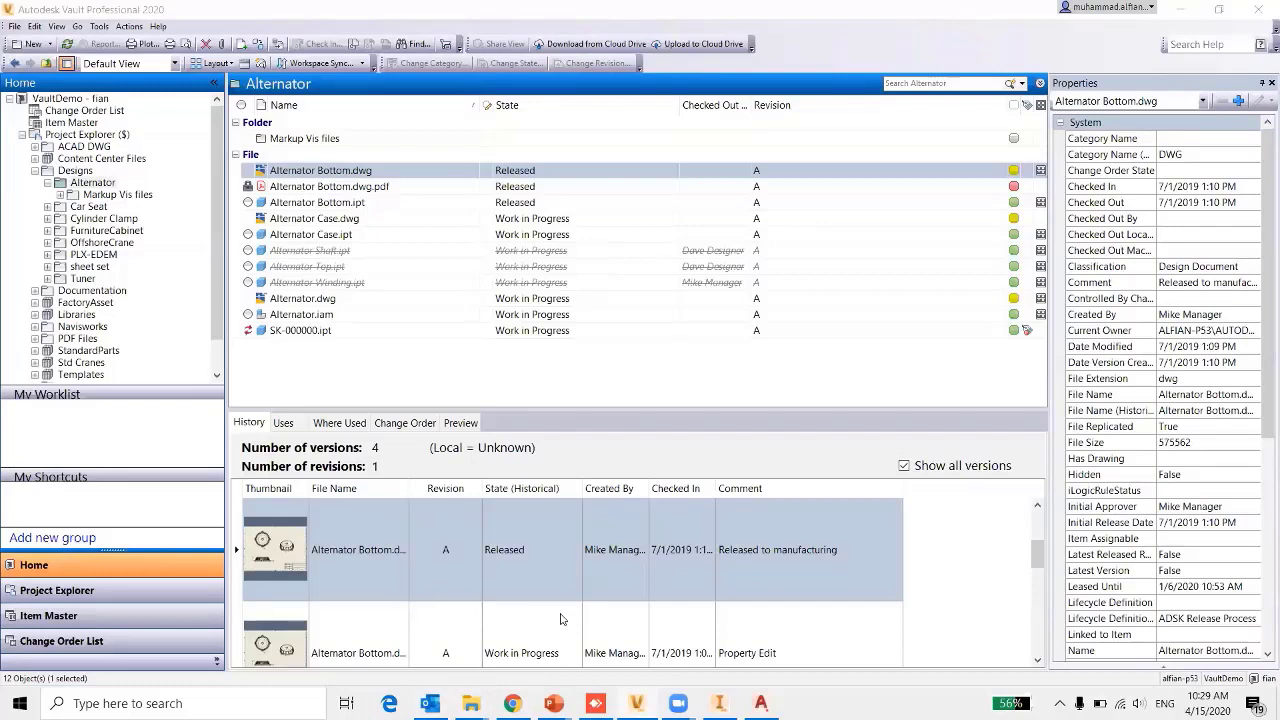
# Review the details of the First time added and Property Edit versions.
pyautogui.scroll(-3, 560, 619)
pyautogui.scroll(1, 560, 619)
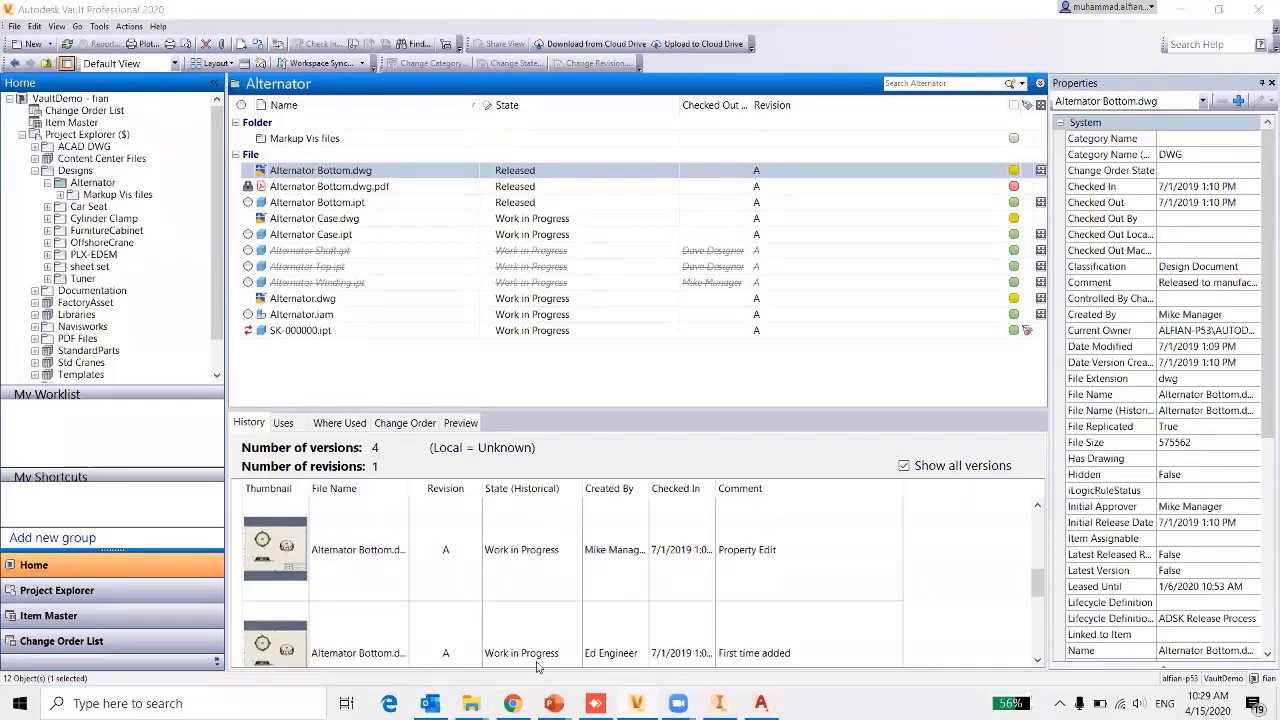
pyautogui.click(620, 638)
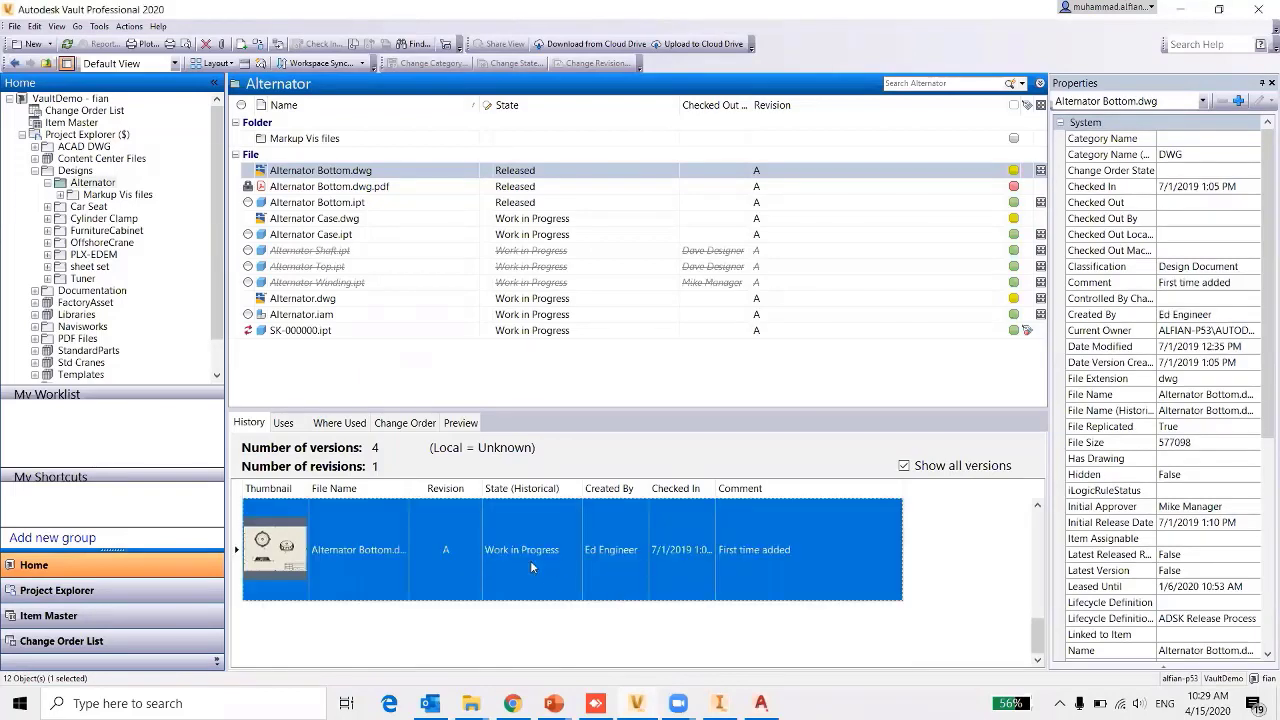
pyautogui.scroll(1, 500, 570)
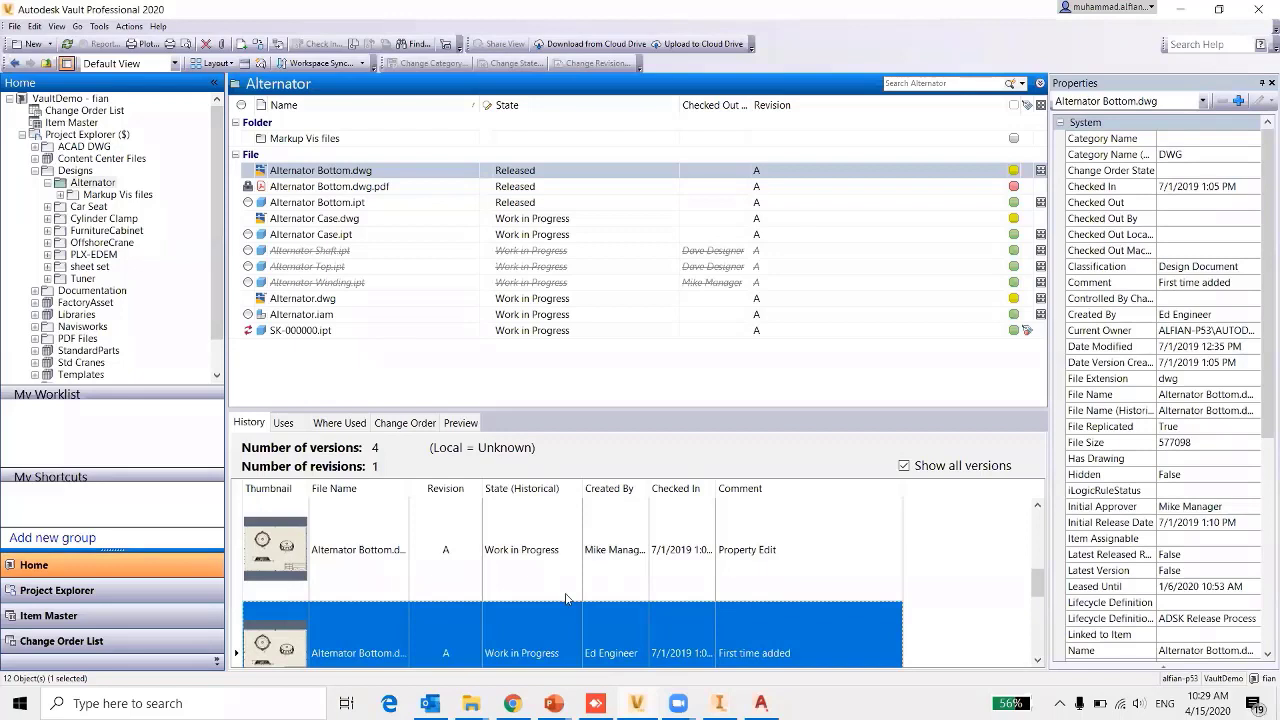
pyautogui.click(590, 552)
pyautogui.scroll(1, 600, 565)
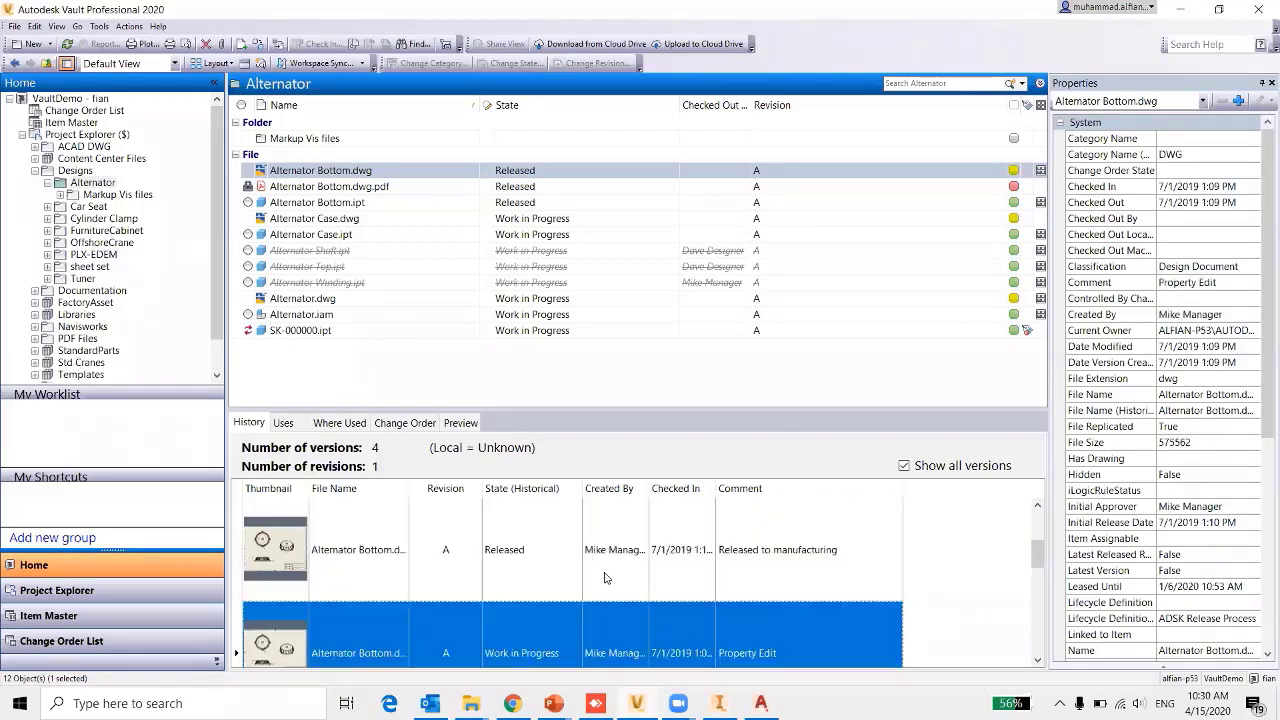
pyautogui.scroll(-1, 645, 602)
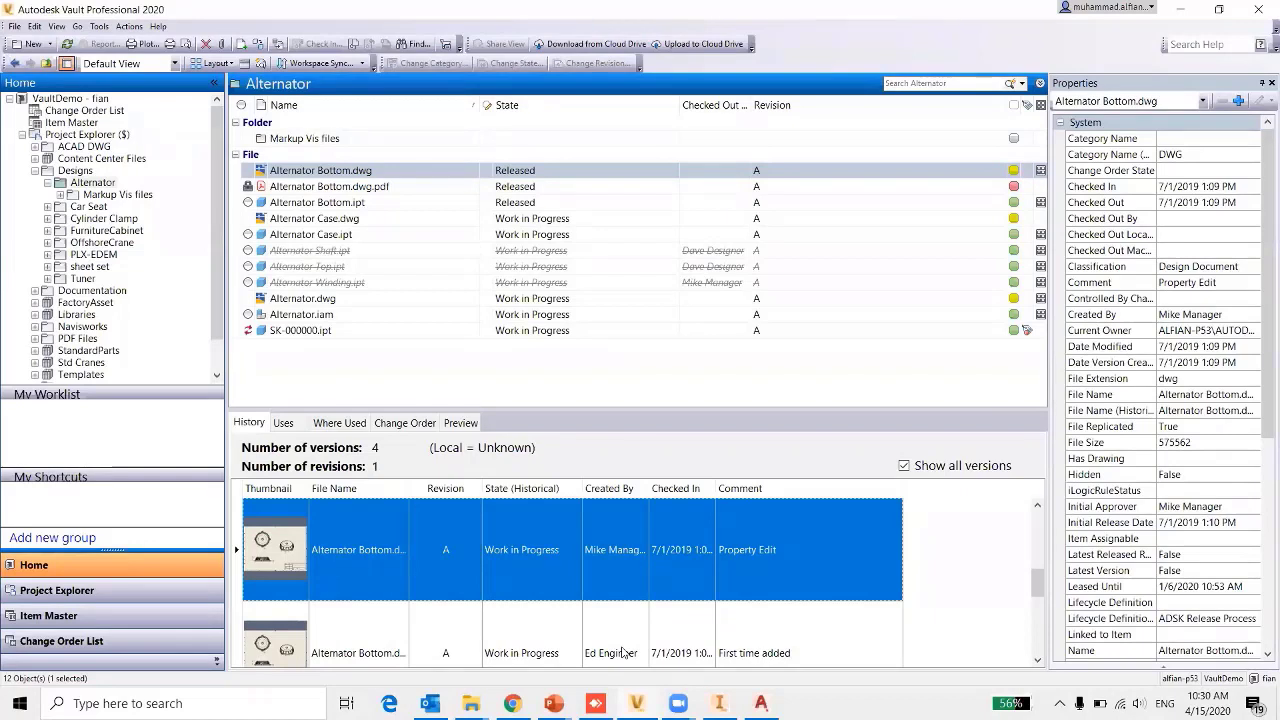
pyautogui.scroll(1, 622, 640)
pyautogui.scroll(-1, 624, 600)
pyautogui.scroll(1, 625, 564)
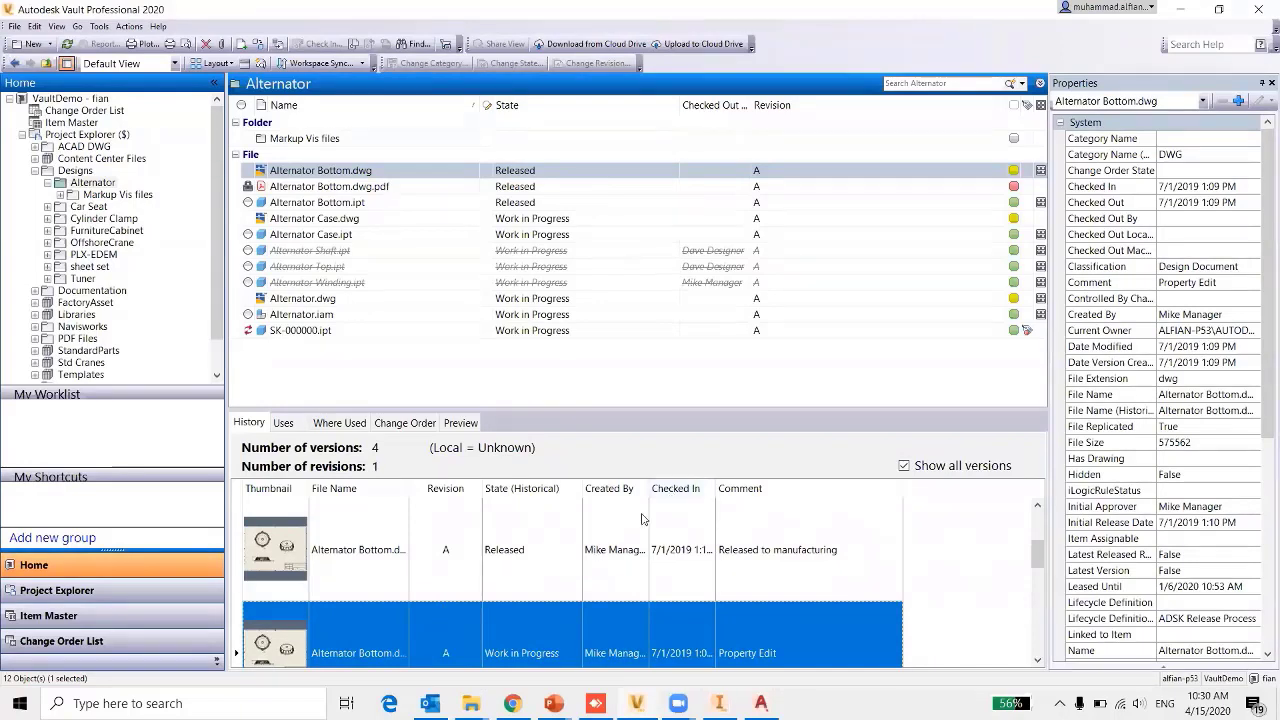
# Autofit Created By, then view the Released to manufacturing, Property Edit and First time added versions.
pyautogui.doubleClick(650, 484)
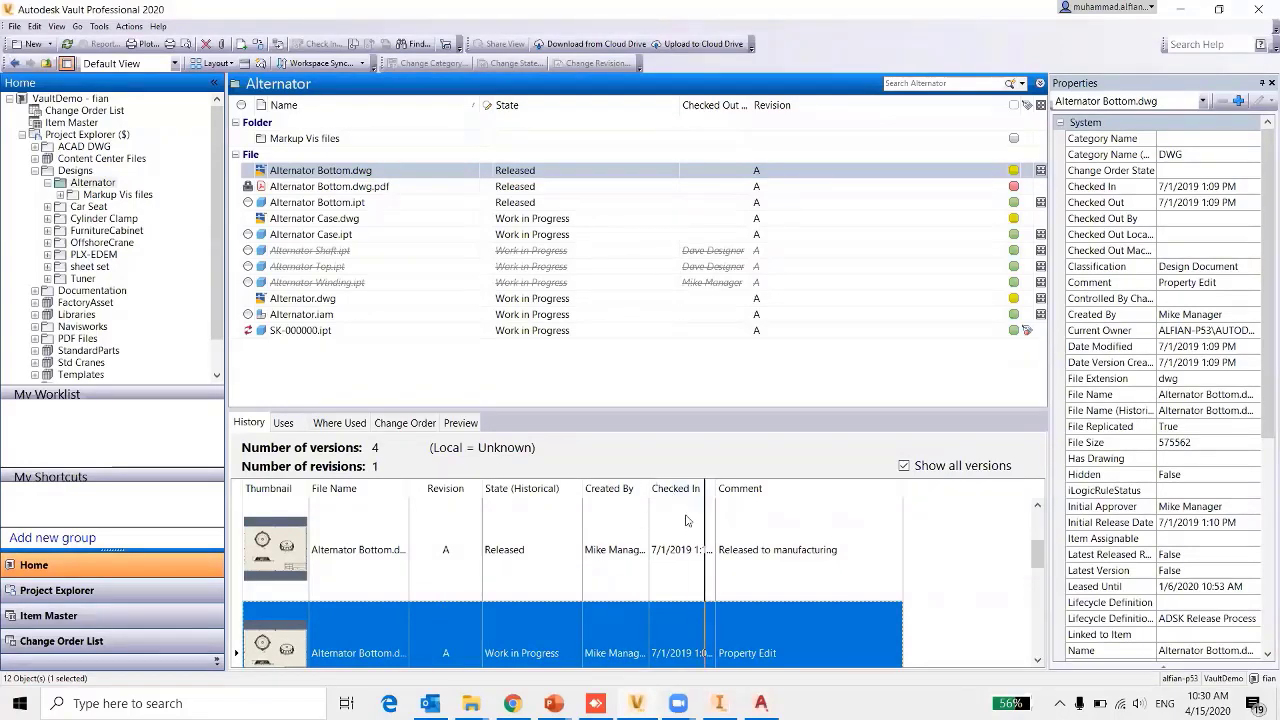
pyautogui.click(626, 560)
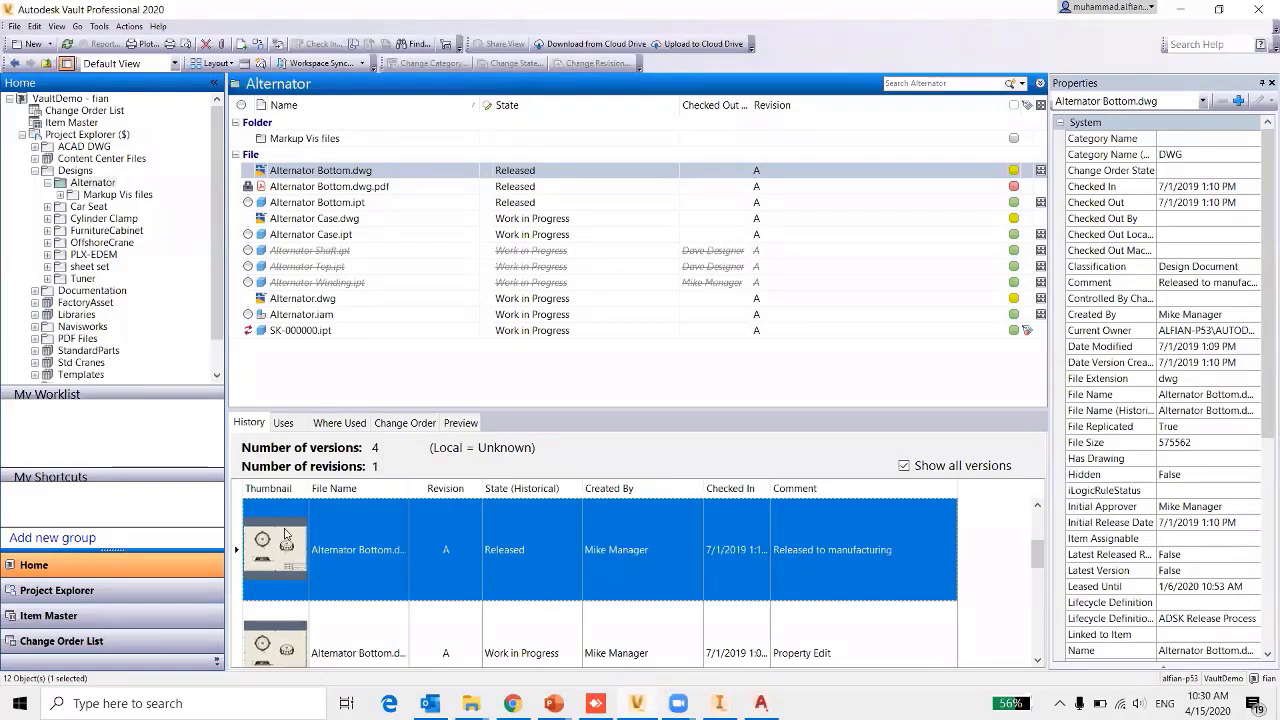
pyautogui.click(517, 614)
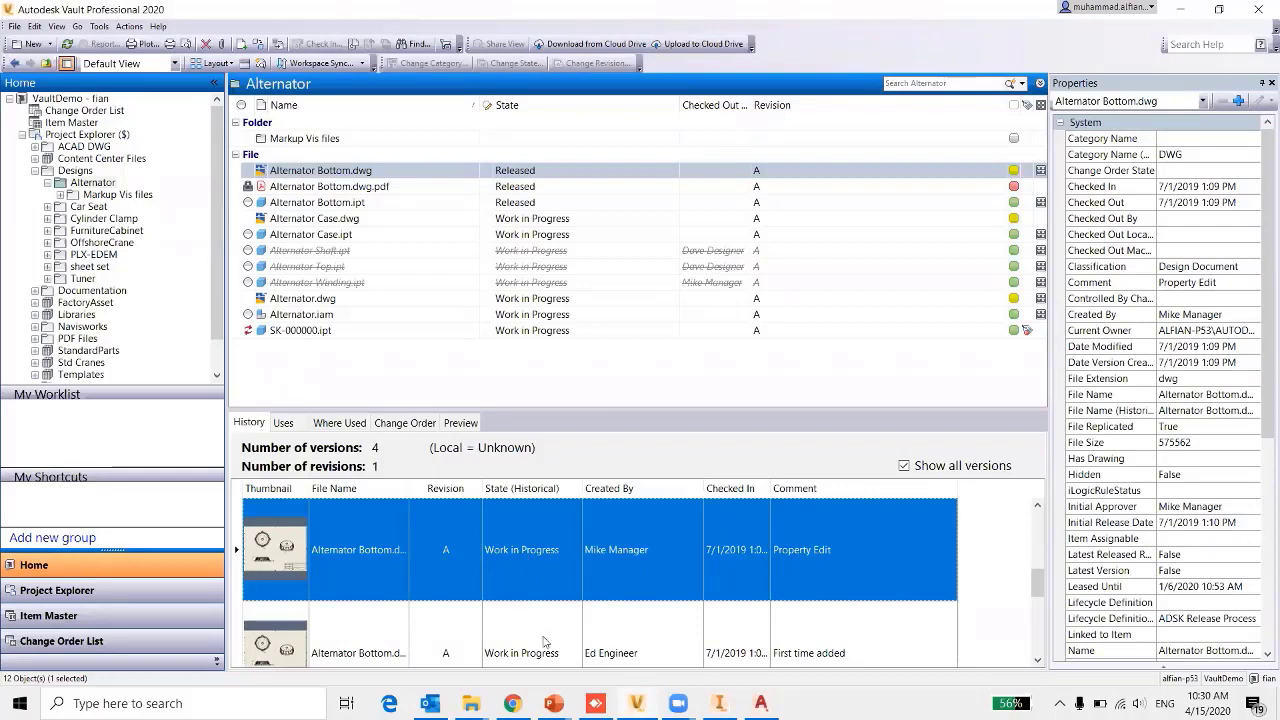
pyautogui.scroll(-1, 545, 642)
pyautogui.click(541, 567)
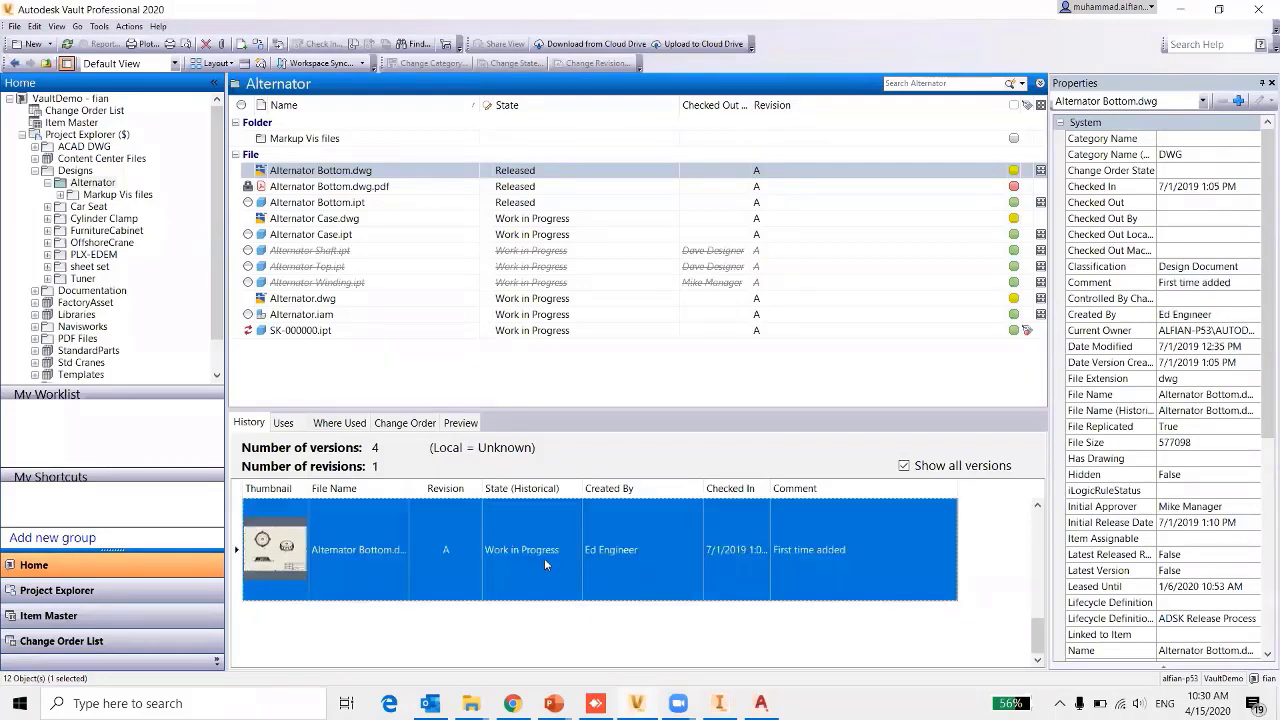
pyautogui.scroll(1, 544, 557)
pyautogui.scroll(2, 563, 535)
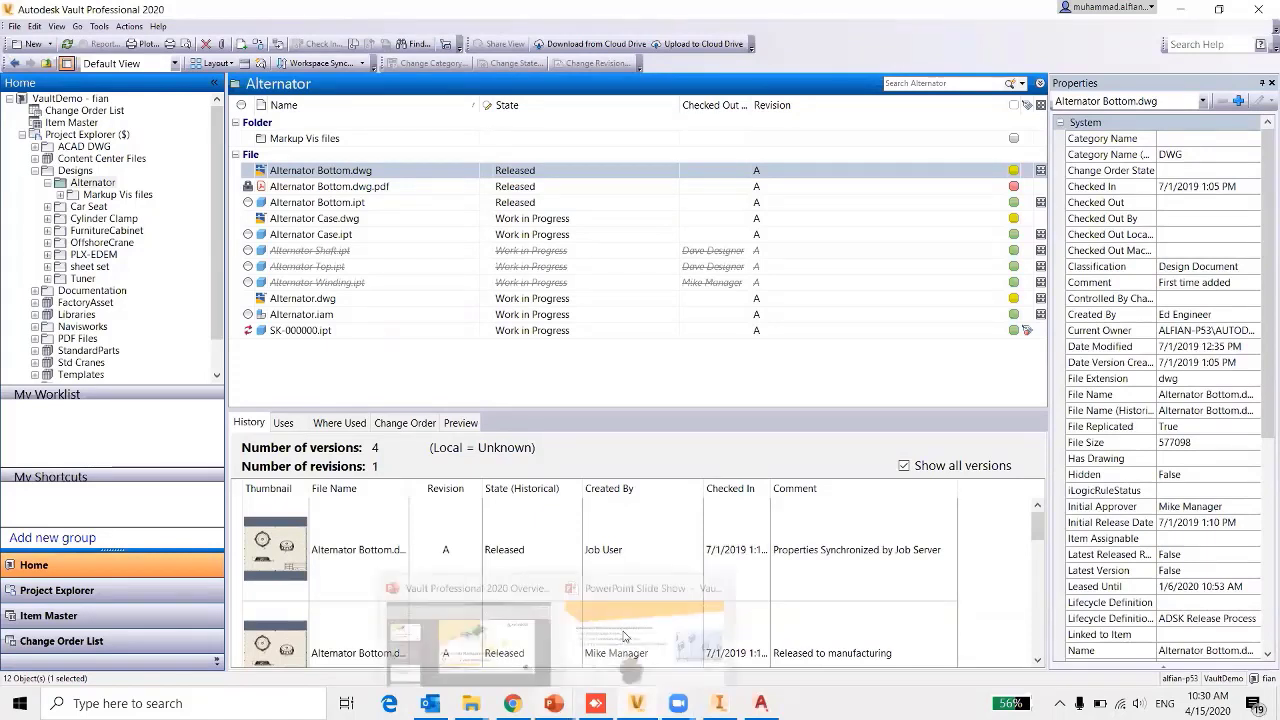
pyautogui.click(624, 632)
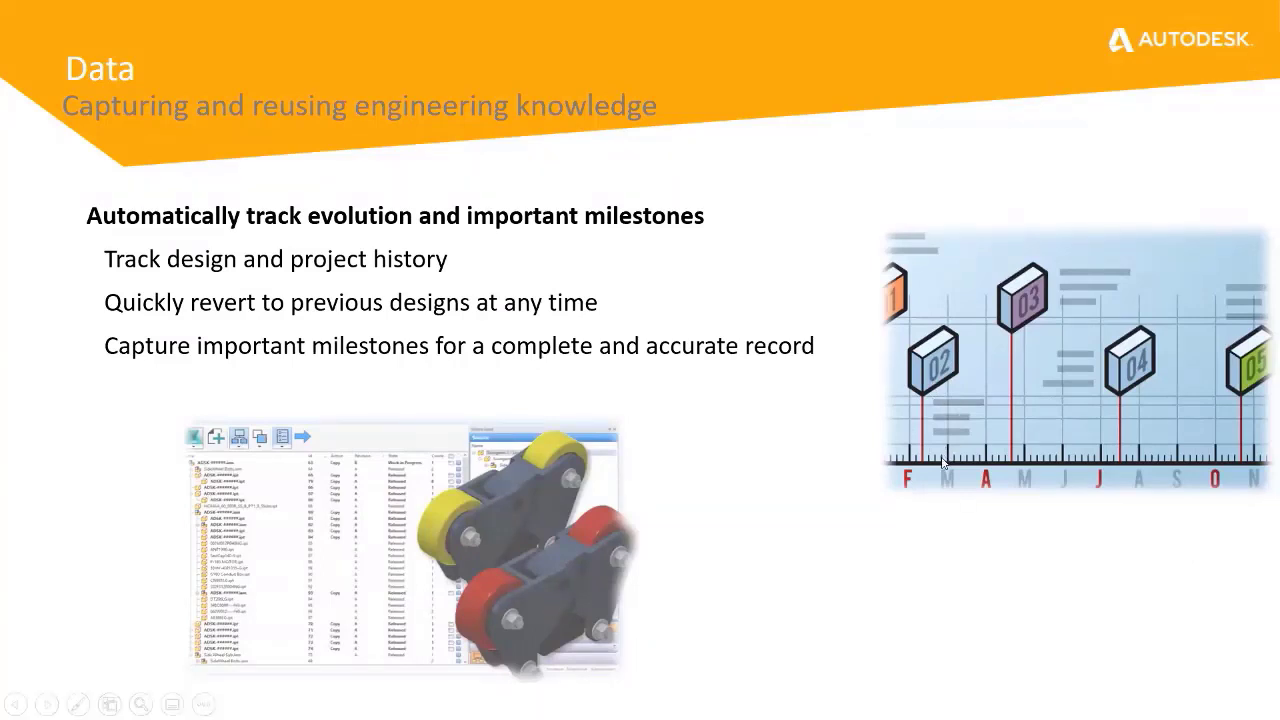
pyautogui.hotkey('alt', 'Tab')
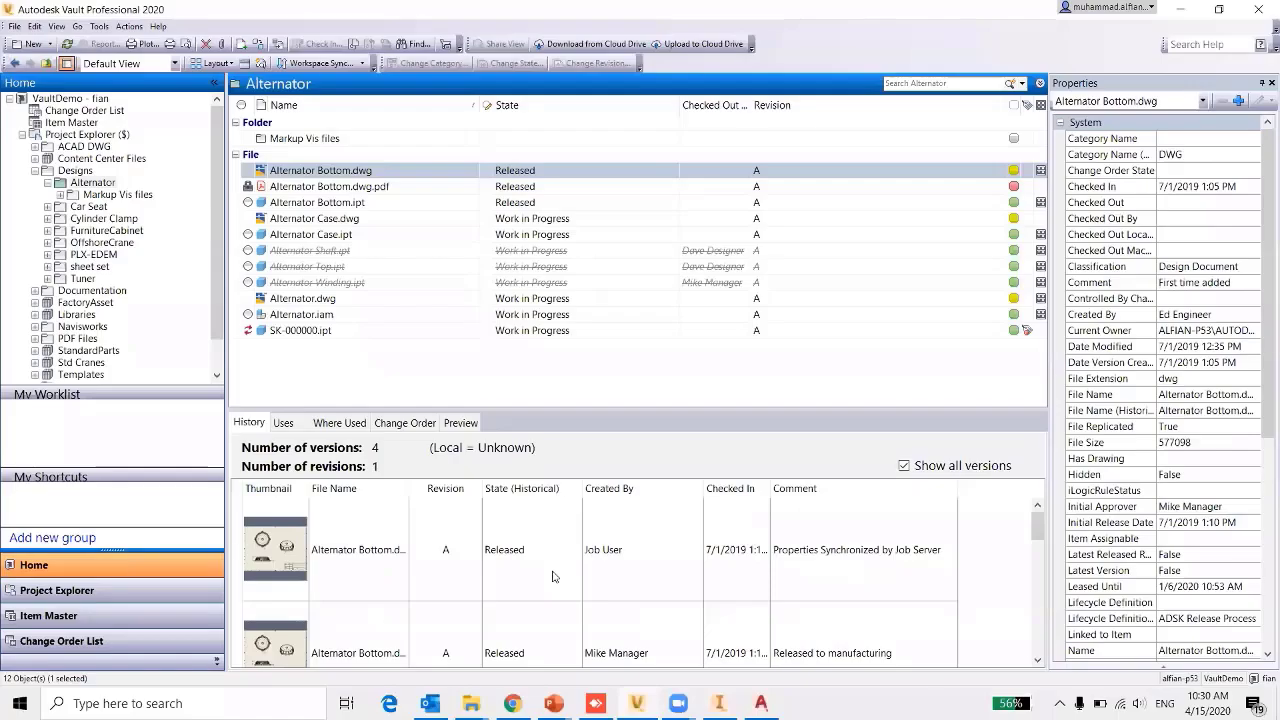
pyautogui.scroll(-3, 553, 577)
pyautogui.click(511, 549)
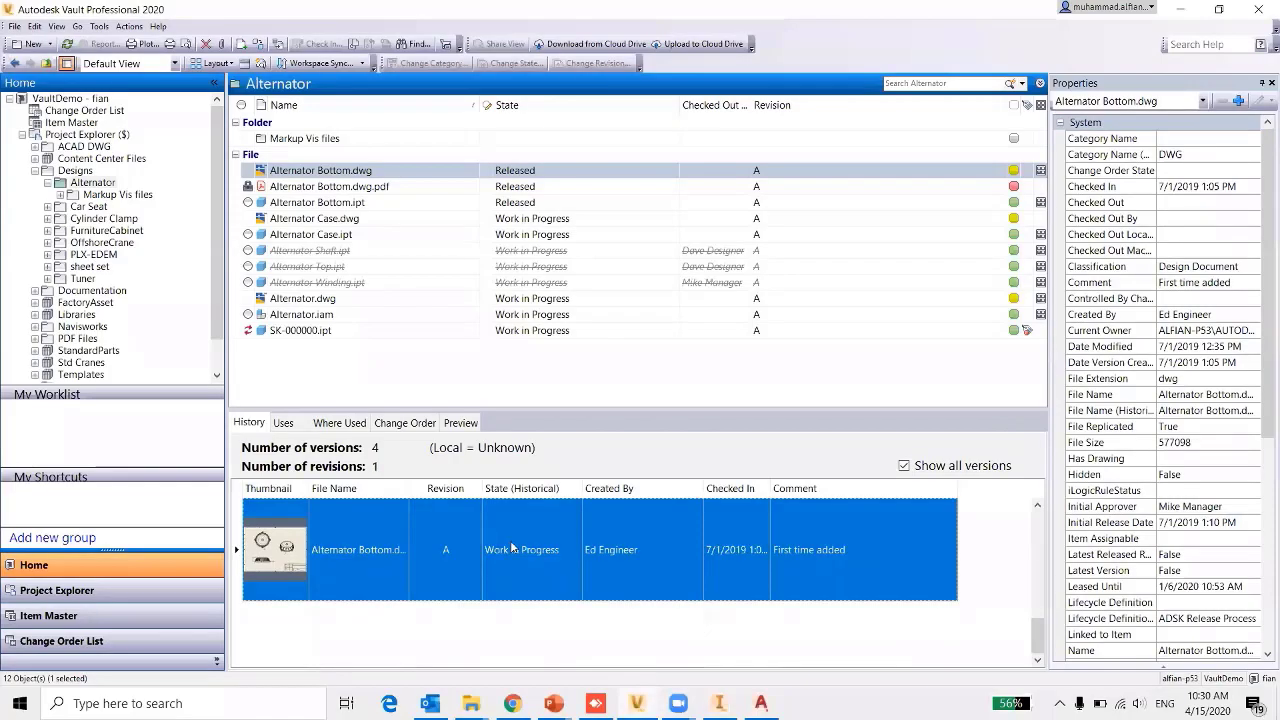
pyautogui.rightClick(511, 549)
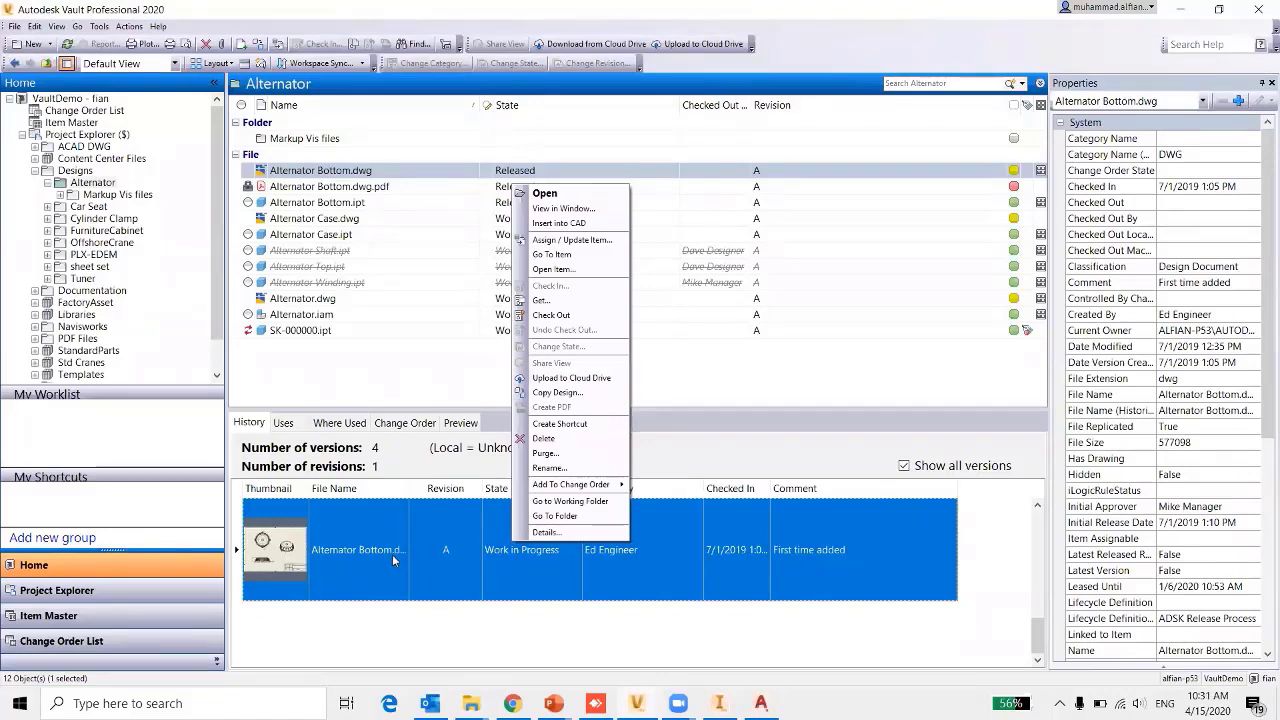
pyautogui.moveTo(1037, 627); pyautogui.dragTo(1037, 569)
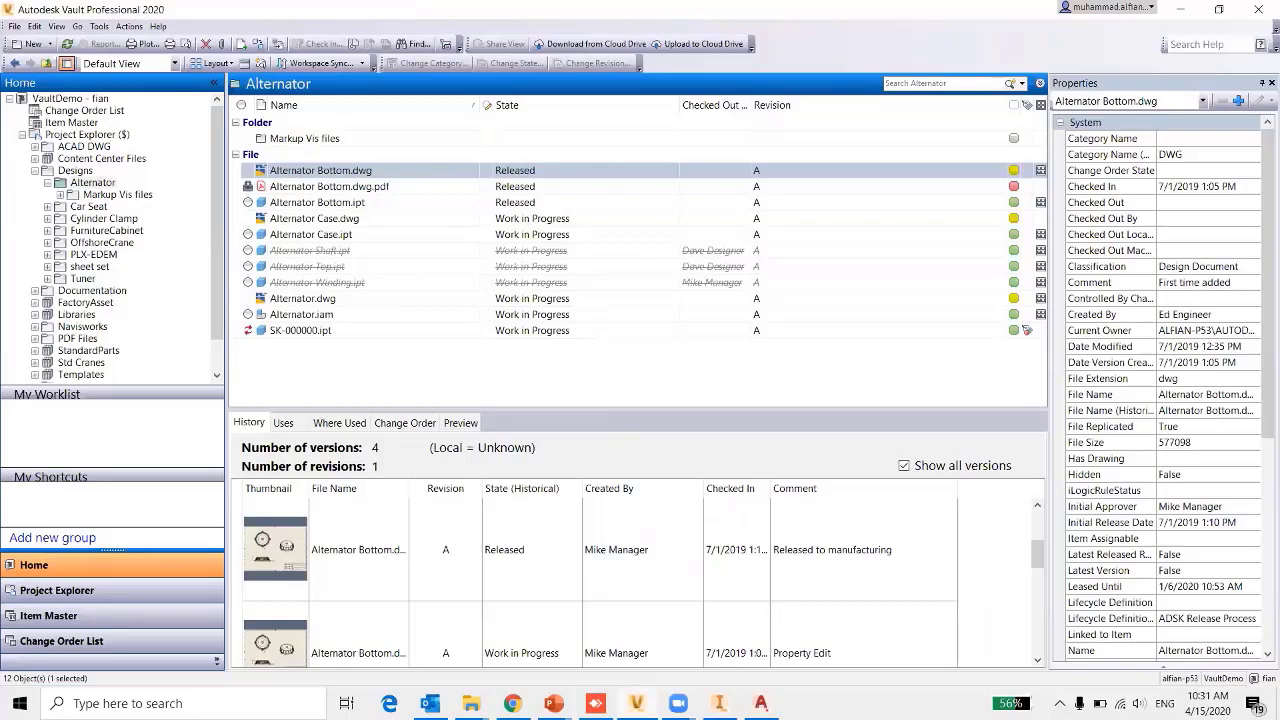
# Return to the PowerPoint slide show and advance past the Data milestones slide.
pyautogui.hotkey('alt', 'Tab')
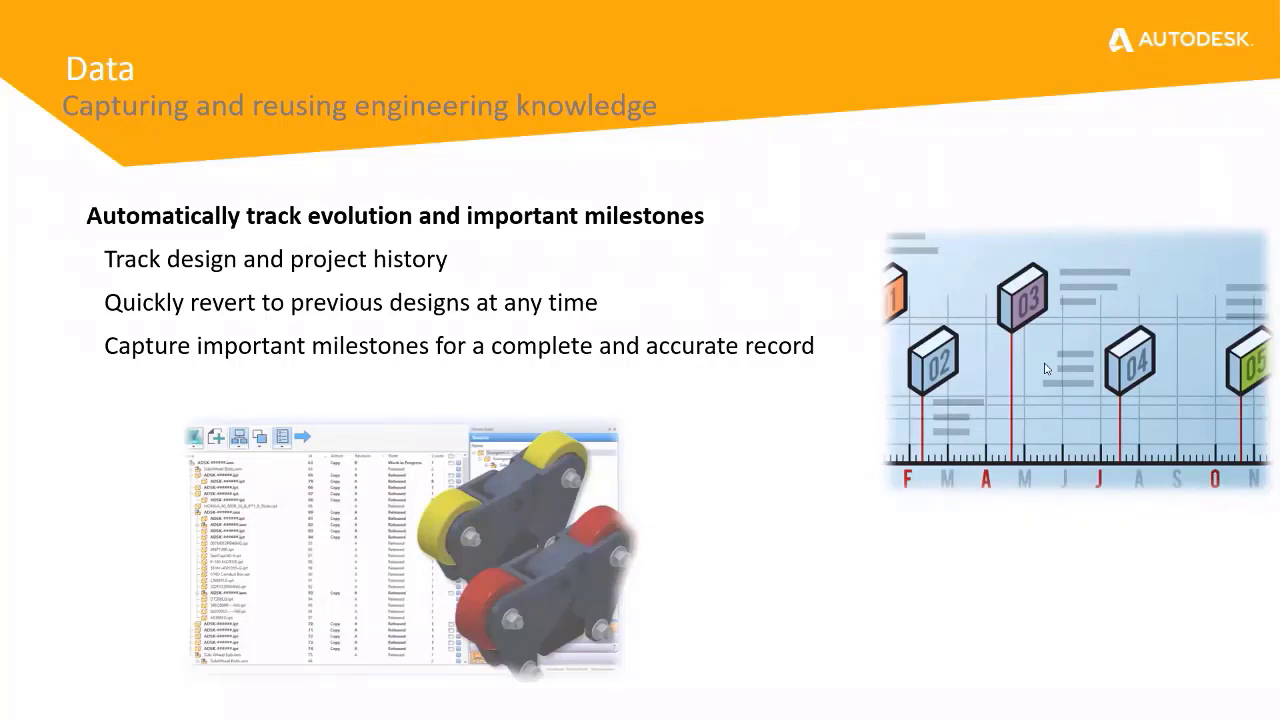
pyautogui.click(594, 200)
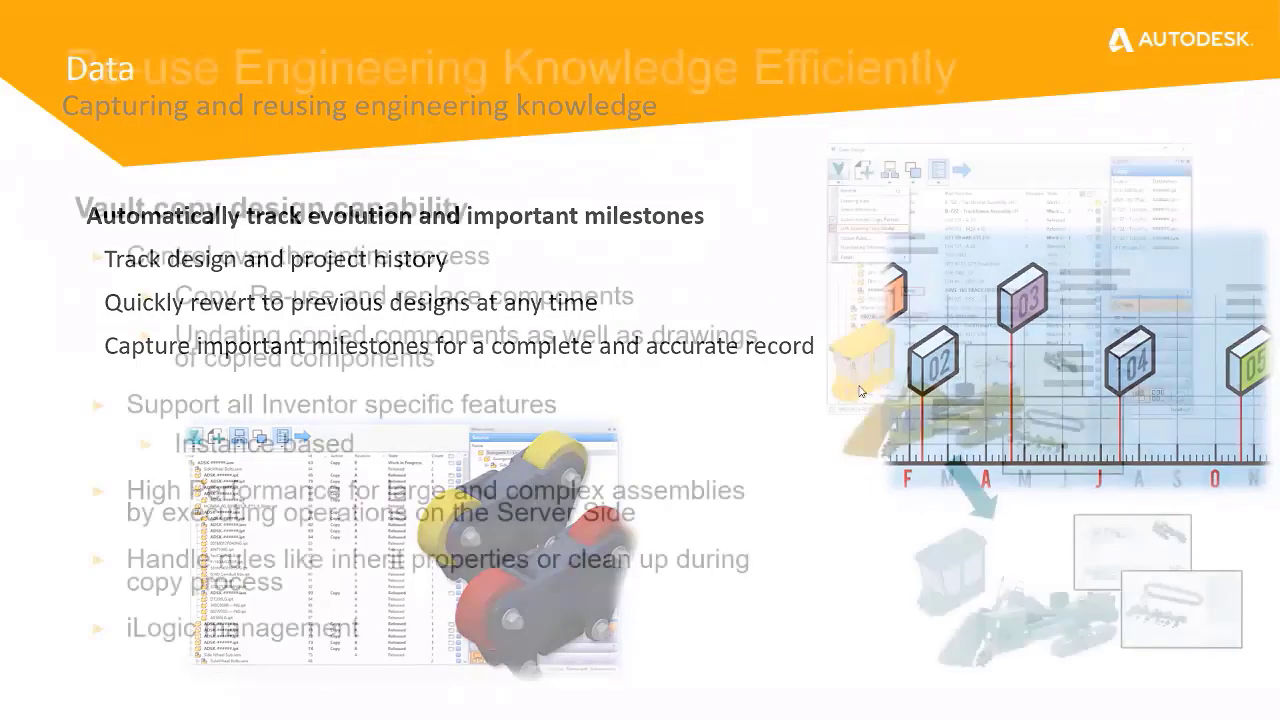
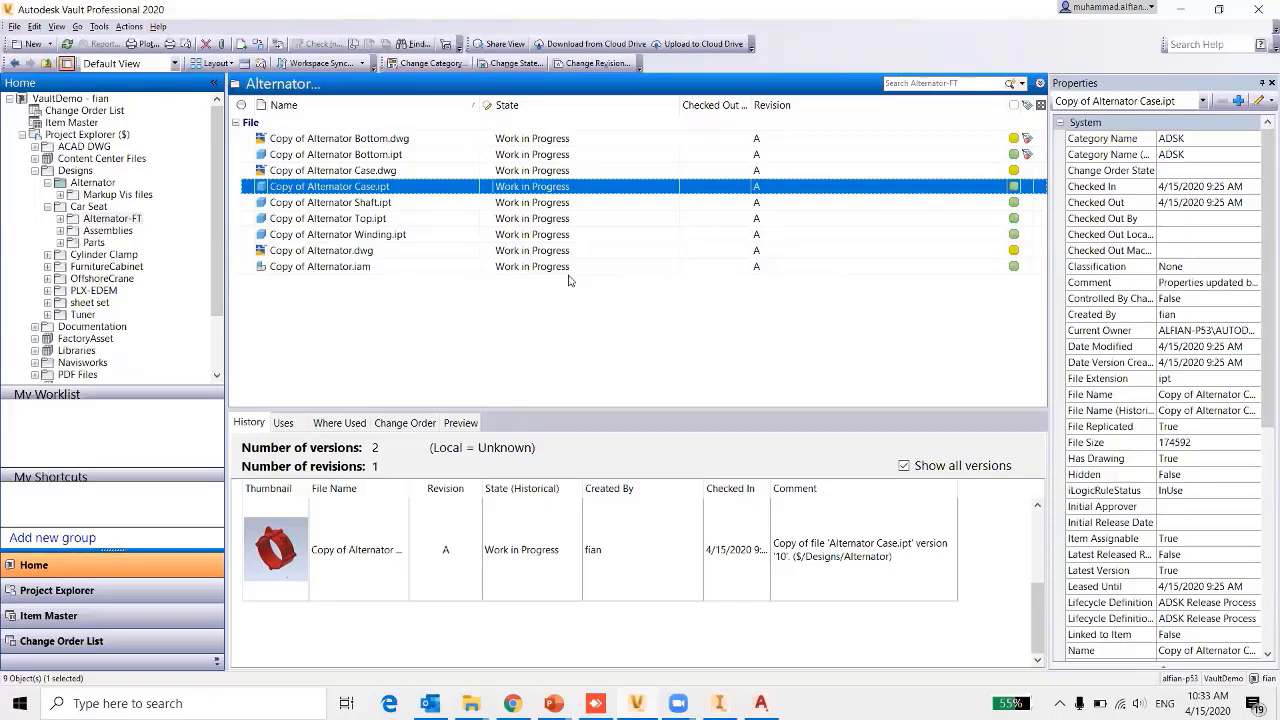
# Check the version history of Copy of Alternator Case.ipt, then open the Car Seat Parts folder.
pyautogui.click(326, 206)
pyautogui.click(326, 193)
pyautogui.click(814, 563)
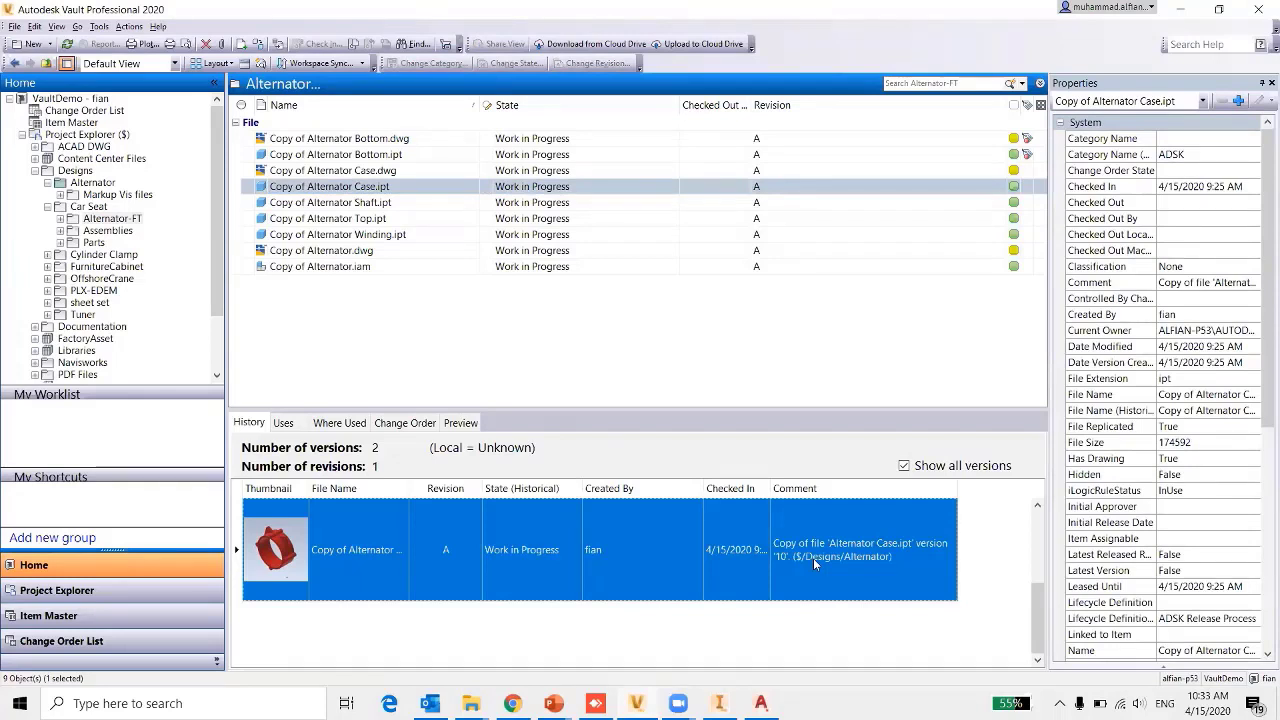
pyautogui.click(333, 188)
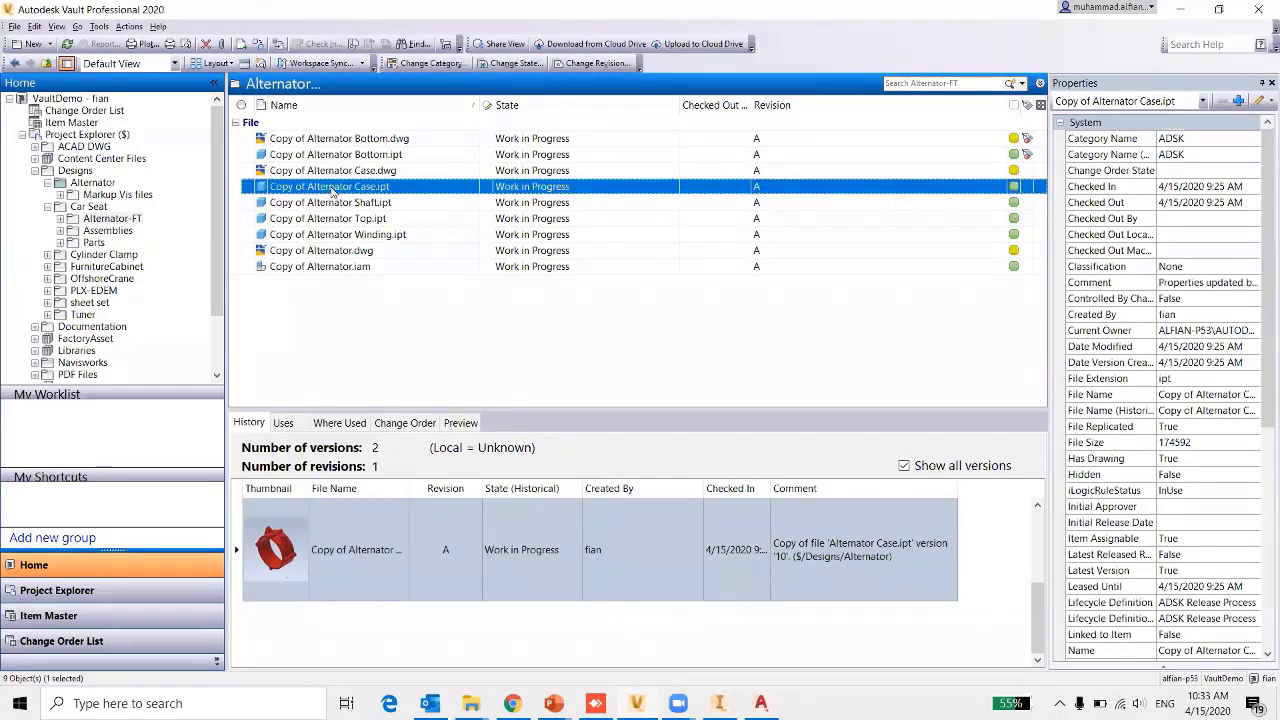
pyautogui.click(330, 549)
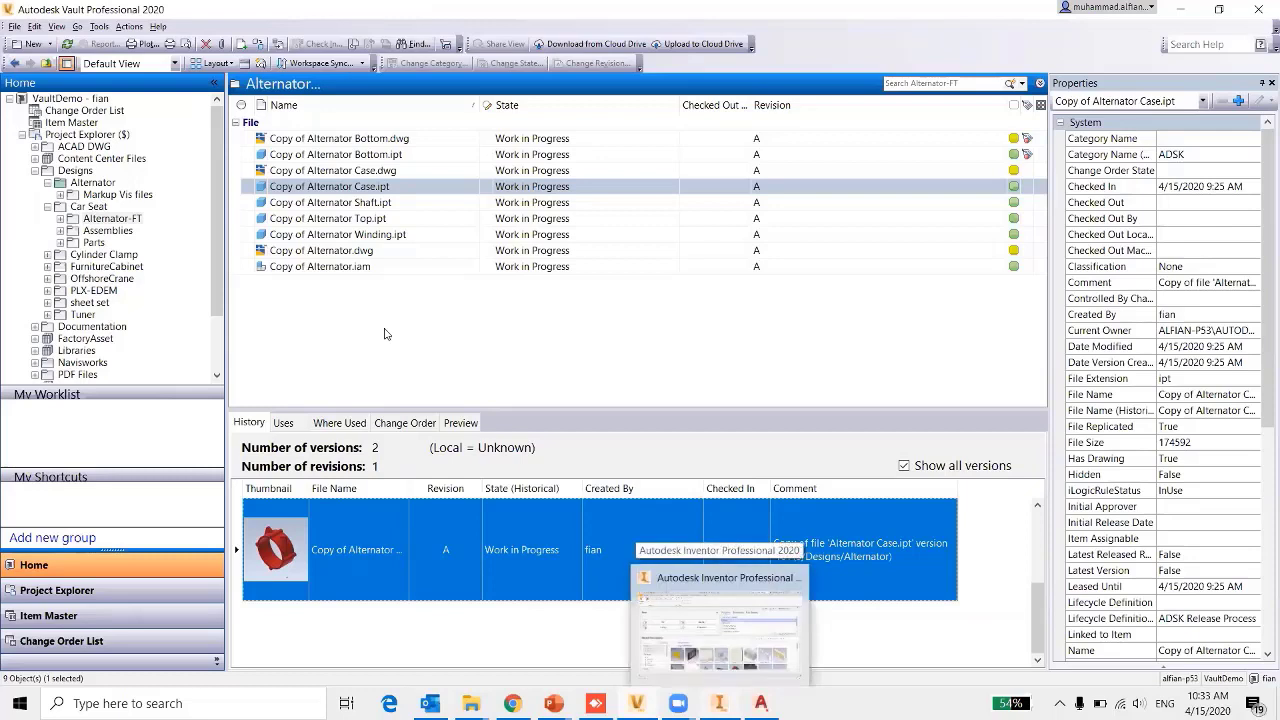
pyautogui.click(94, 242)
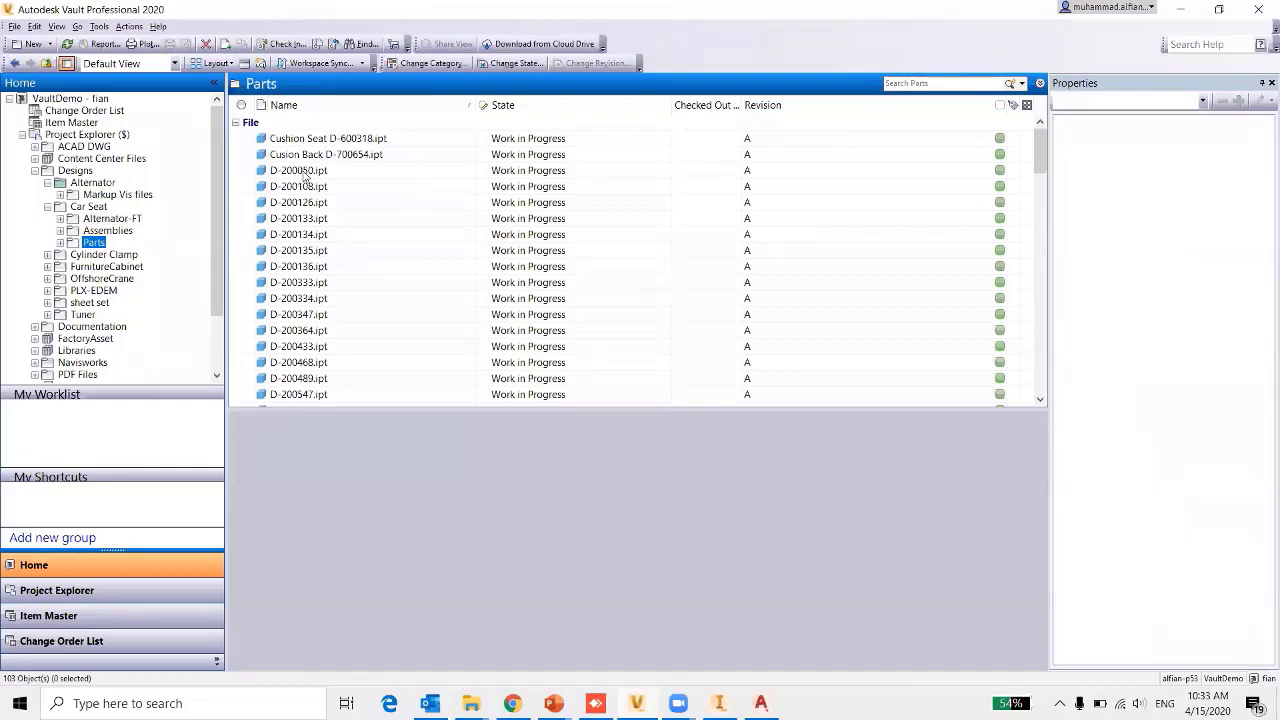
# Open the Car Seat Assemblies folder and bring up the context menu for D-400687.iam.
pyautogui.click(306, 174)
pyautogui.scroll(-3, 310, 160)
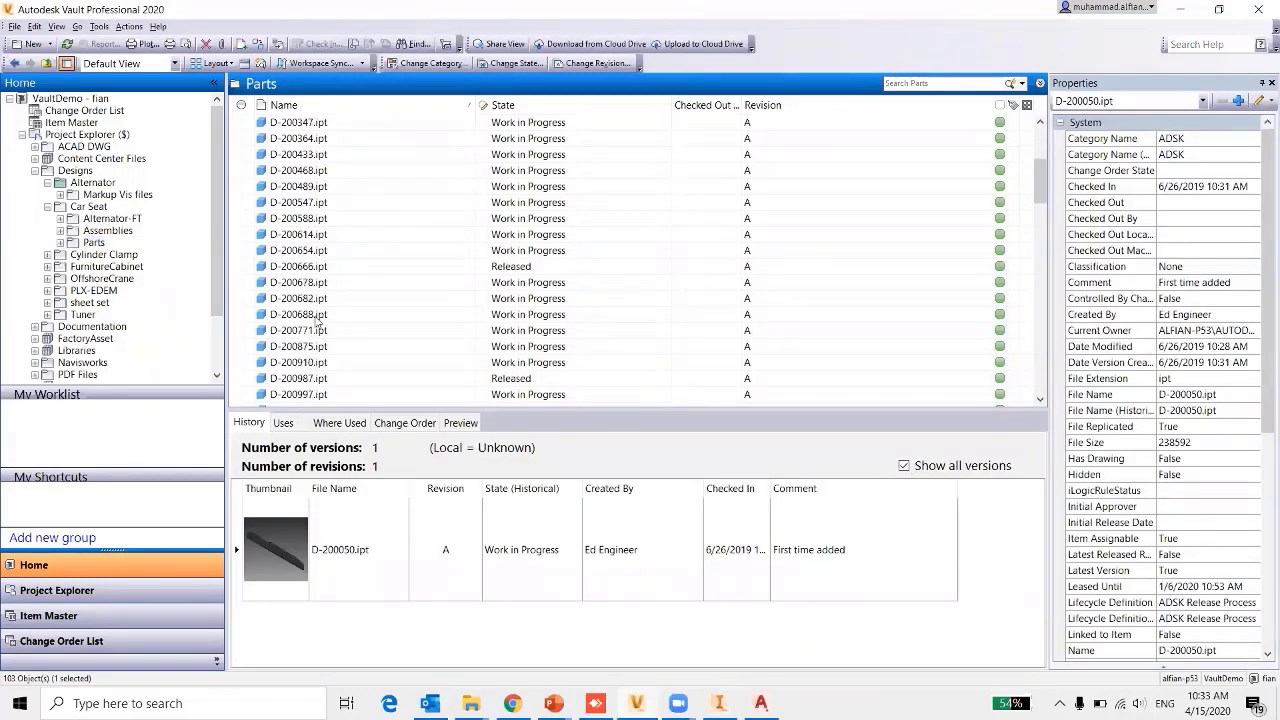
pyautogui.click(107, 230)
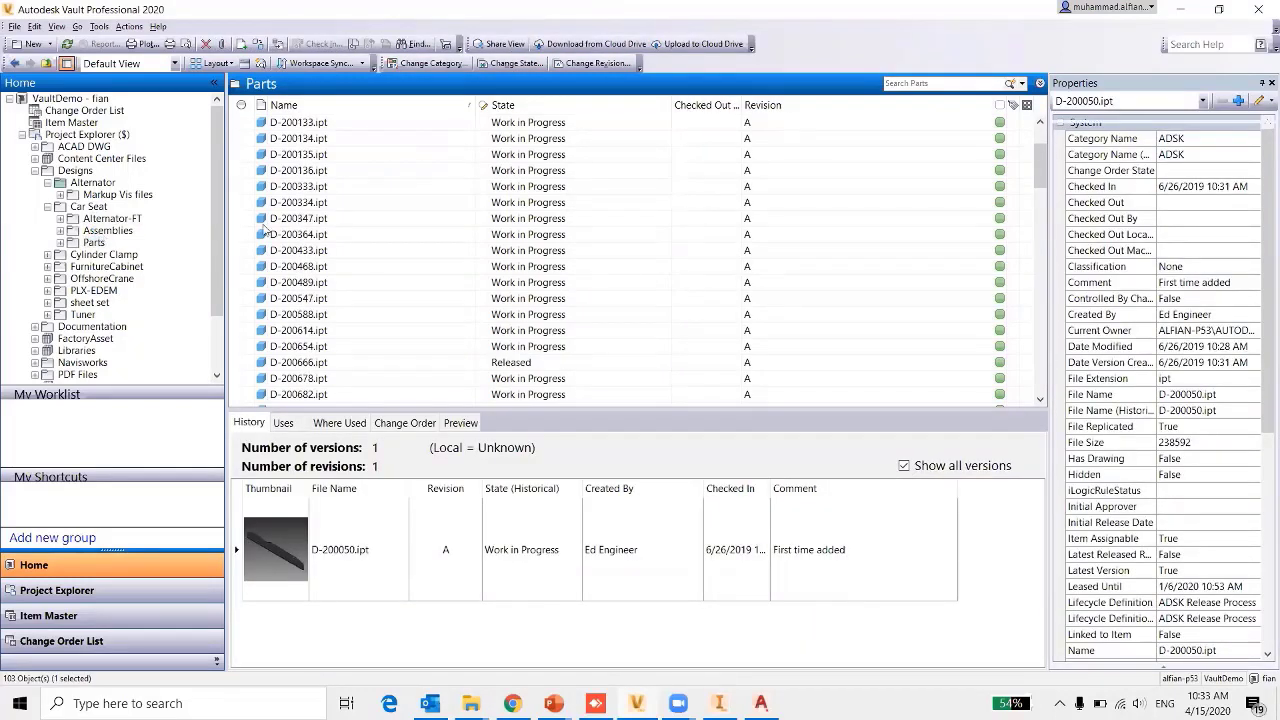
pyautogui.click(296, 283)
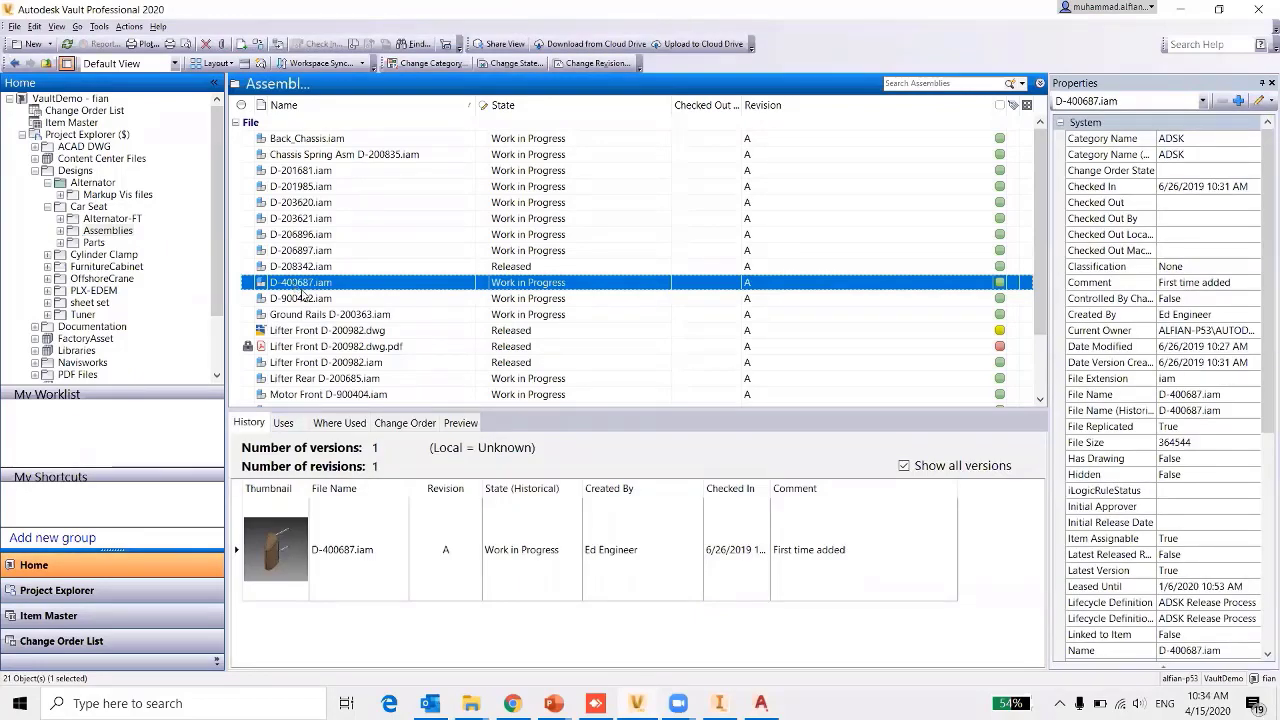
pyautogui.rightClick(303, 285)
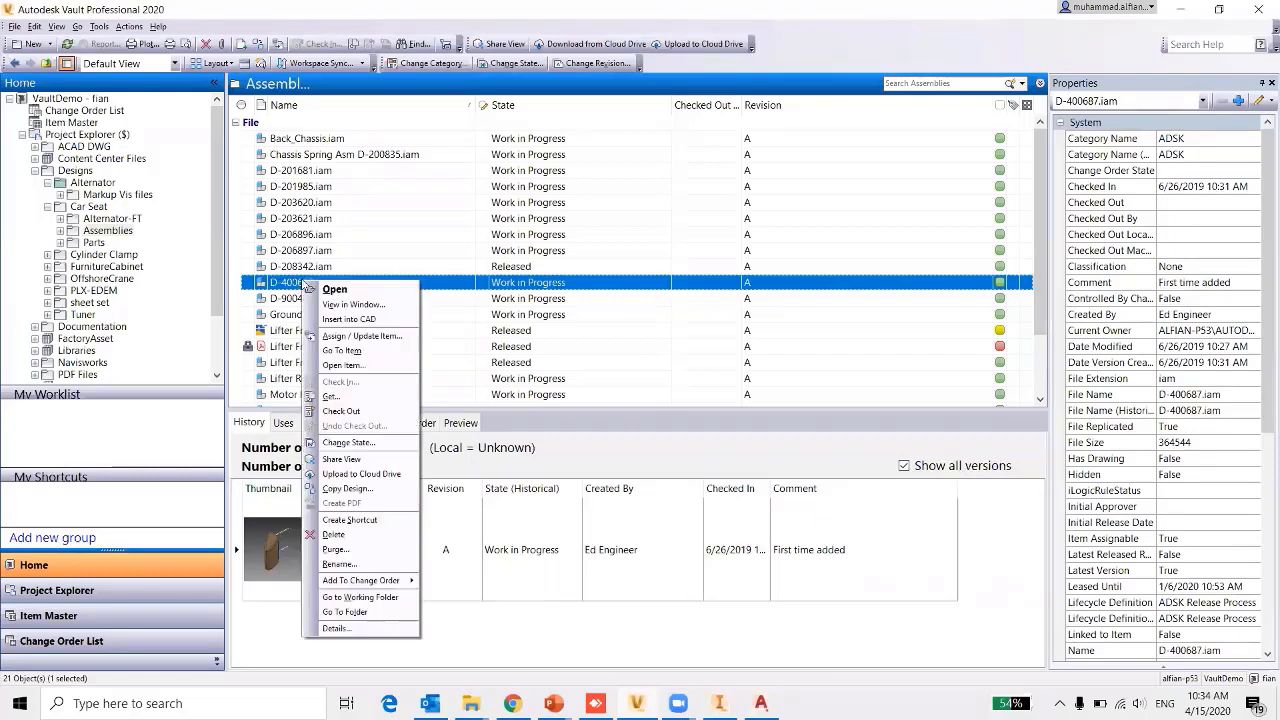
pyautogui.click(508, 288)
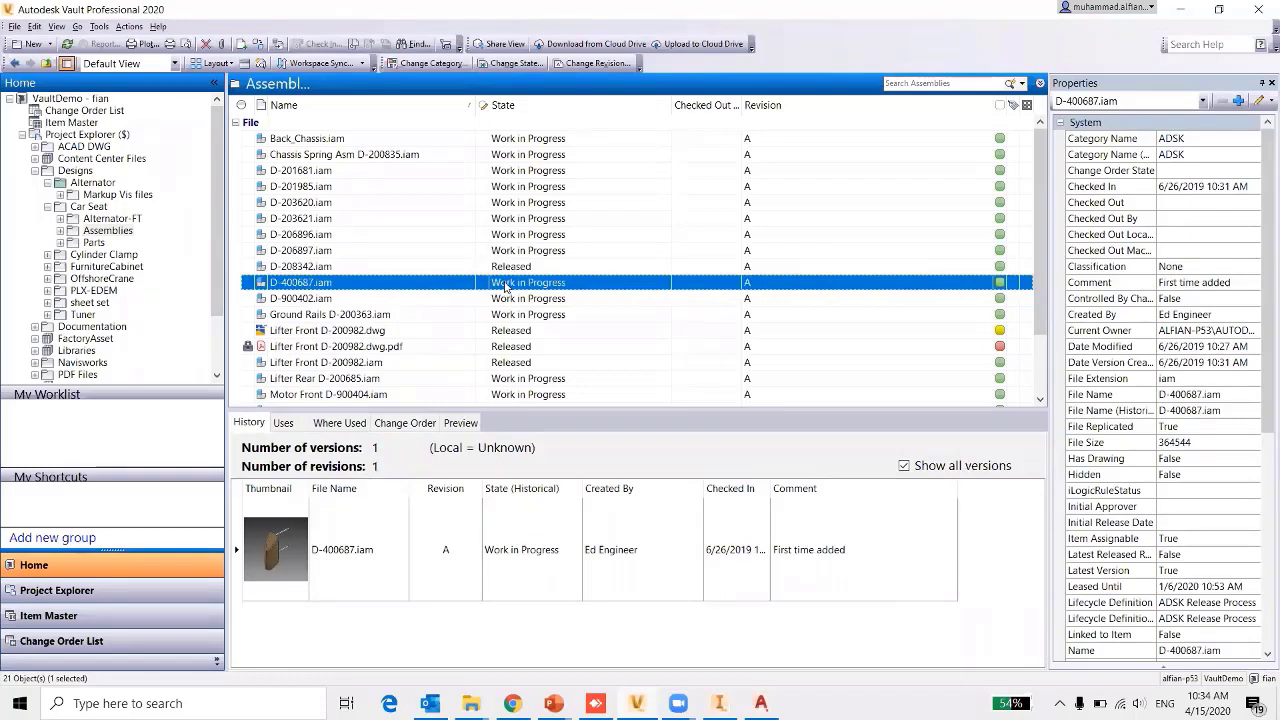
pyautogui.rightClick(386, 284)
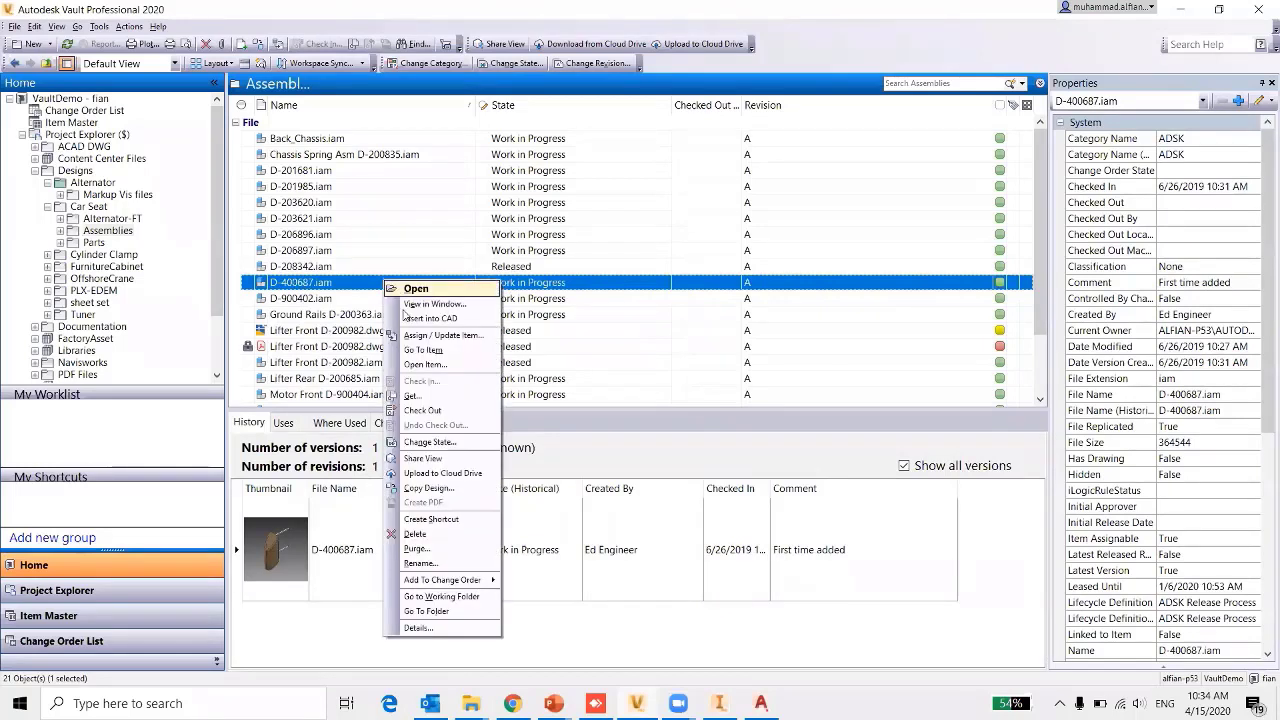
# Start Copy Design on D-400687.iam and select all four files in the copy list.
pyautogui.click(458, 488)
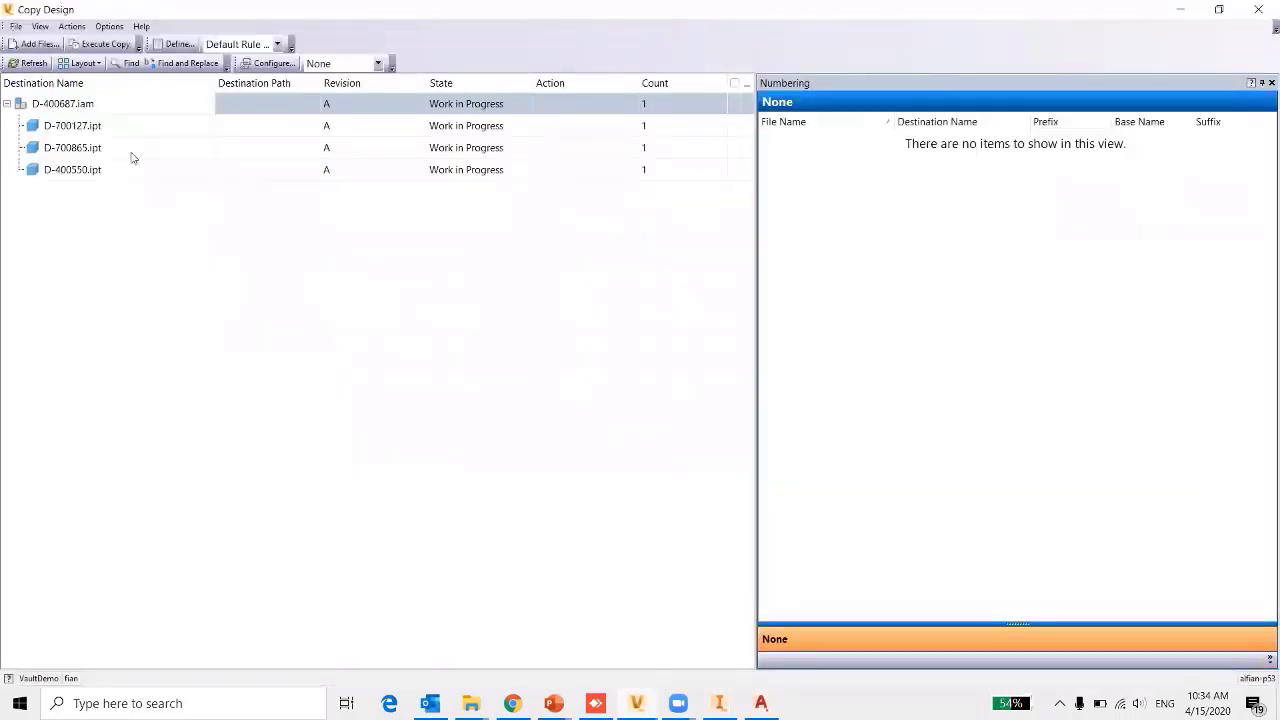
pyautogui.click(146, 104)
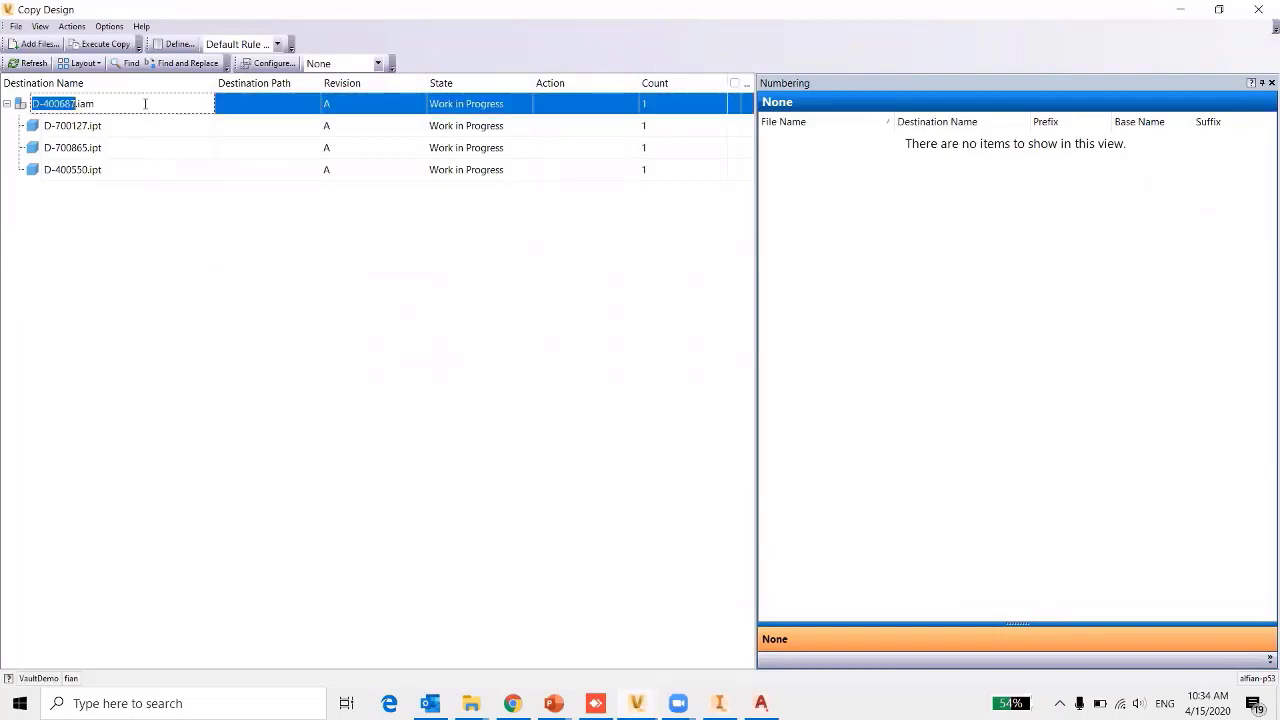
pyautogui.click(234, 104)
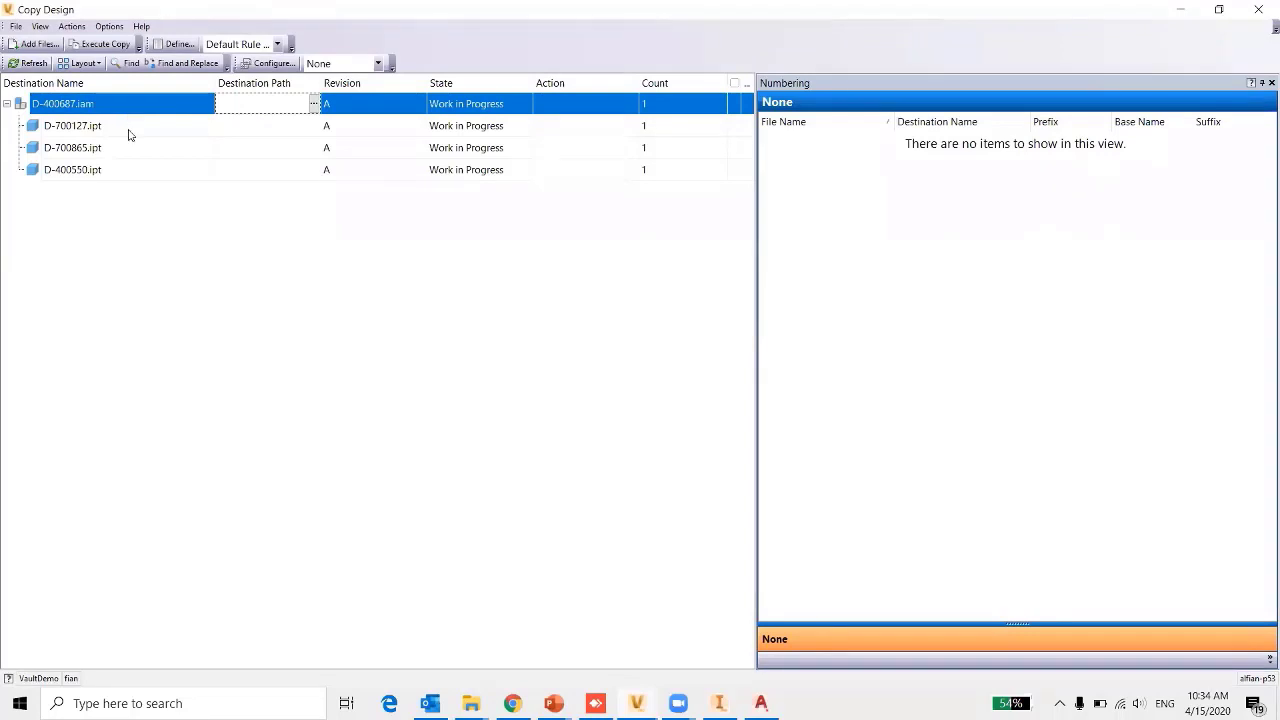
pyautogui.keyDown('shift'); pyautogui.click(133, 172); pyautogui.keyUp('shift')
# Copy all four files to a new Car Seat 2 > Head Rest folder under Car Seat.
pyautogui.rightClick(137, 105)
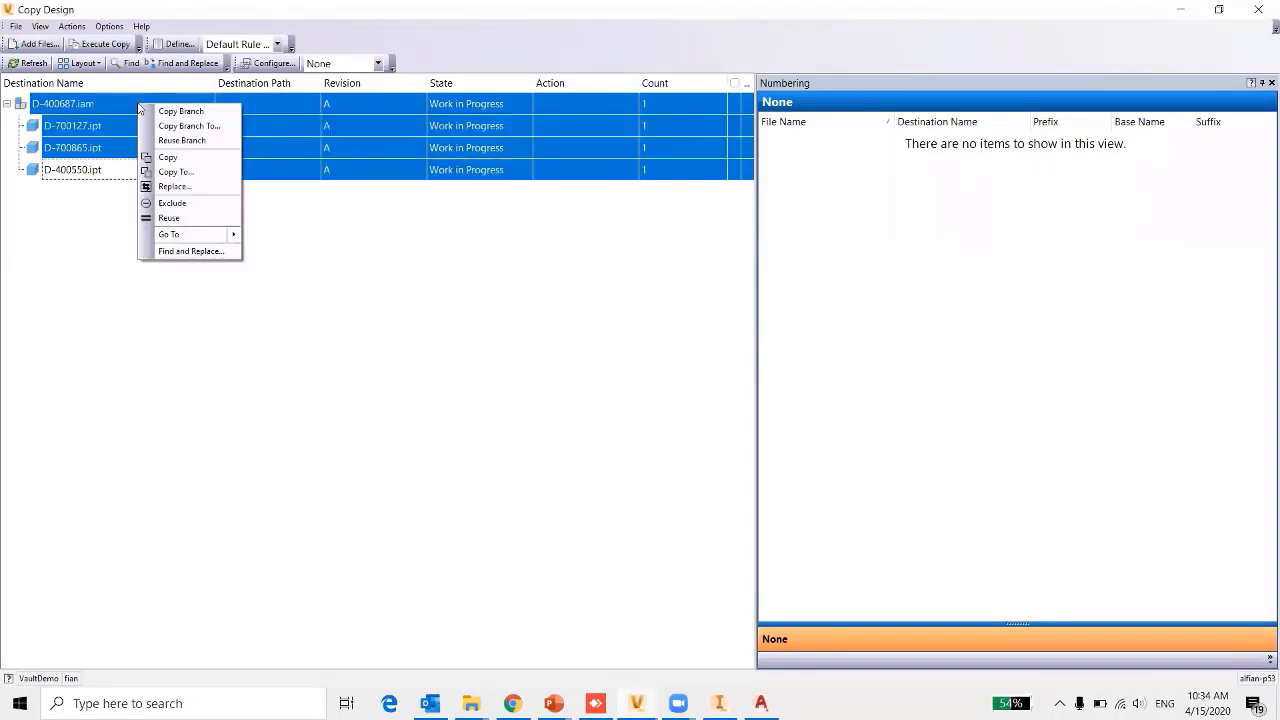
pyautogui.click(176, 172)
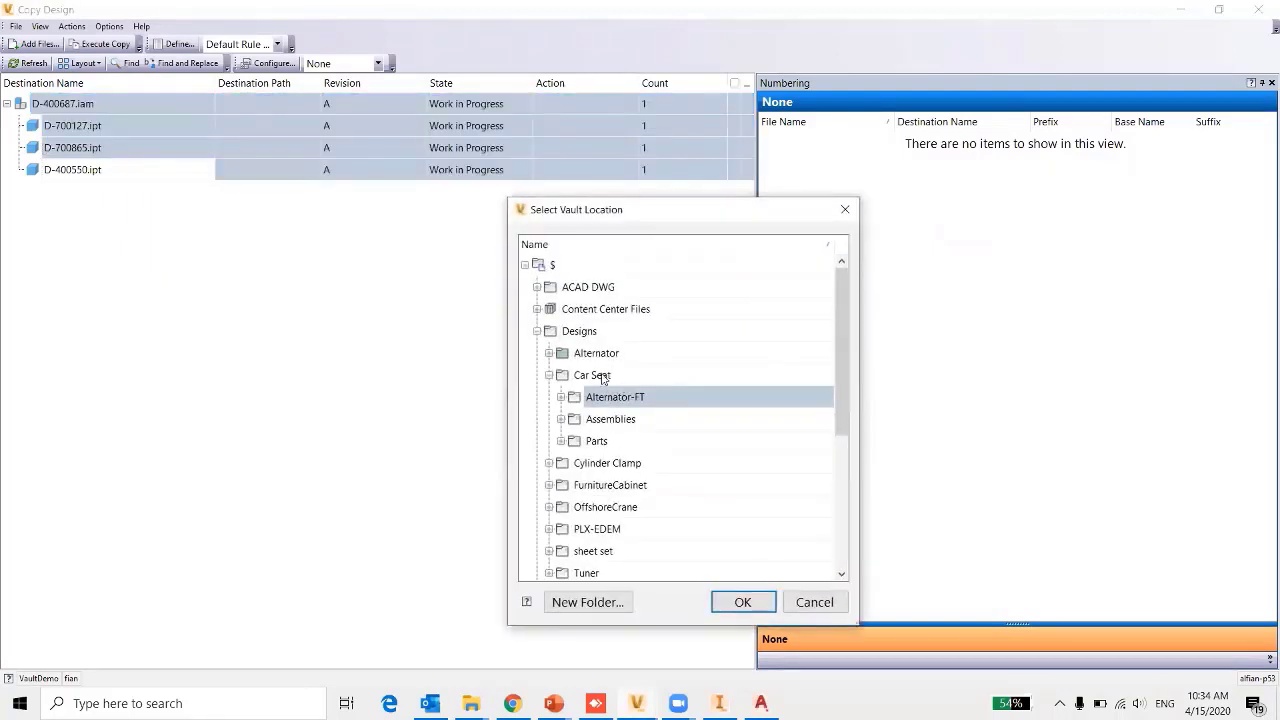
pyautogui.click(548, 376)
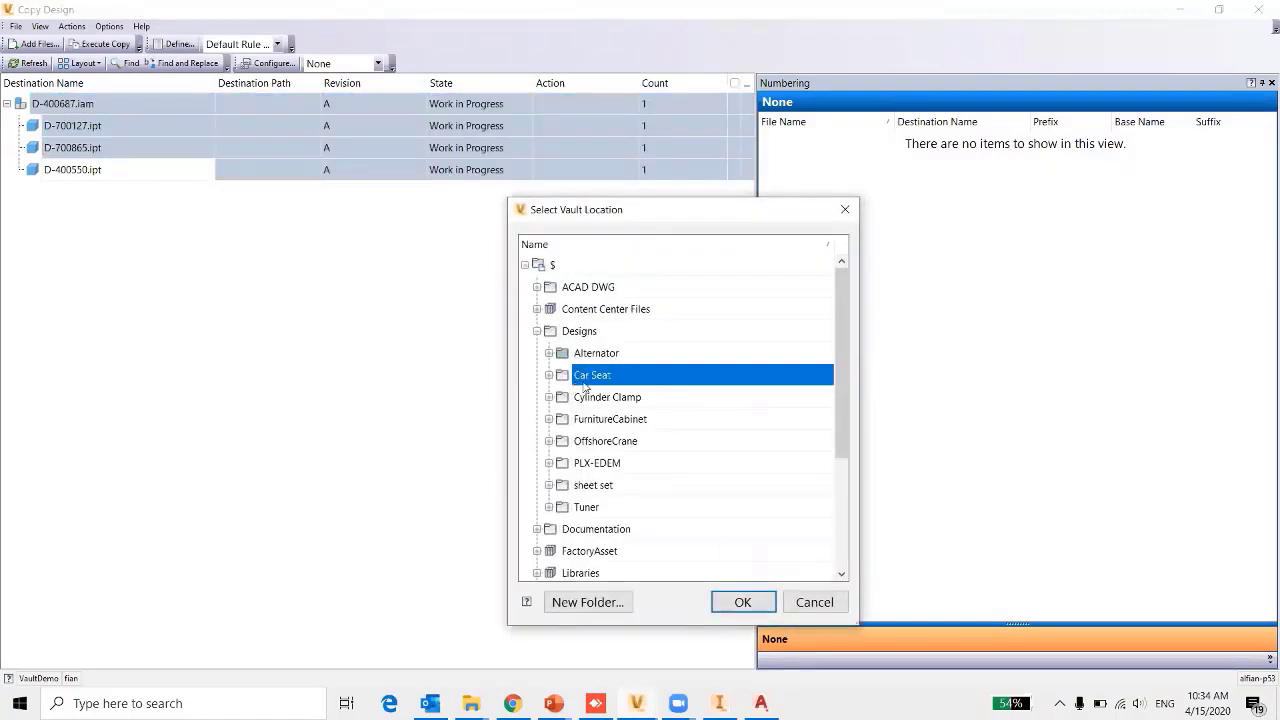
pyautogui.click(590, 602)
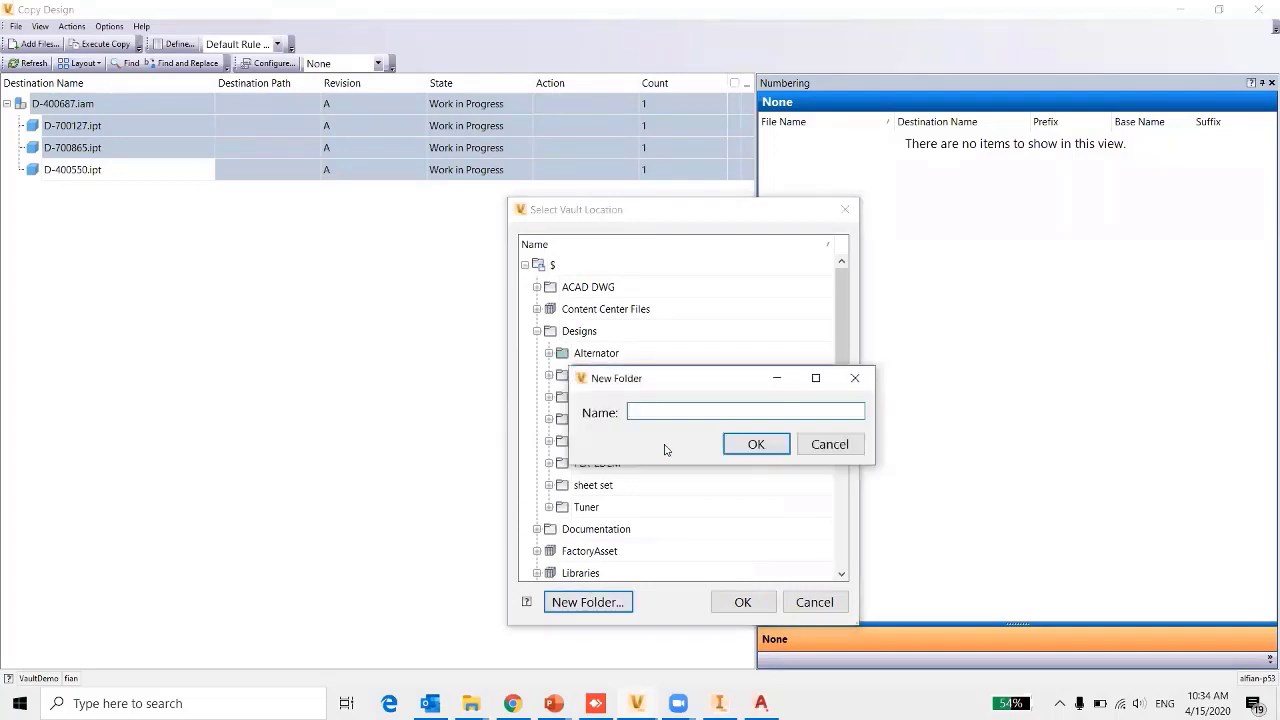
pyautogui.write('Car Seat 2')
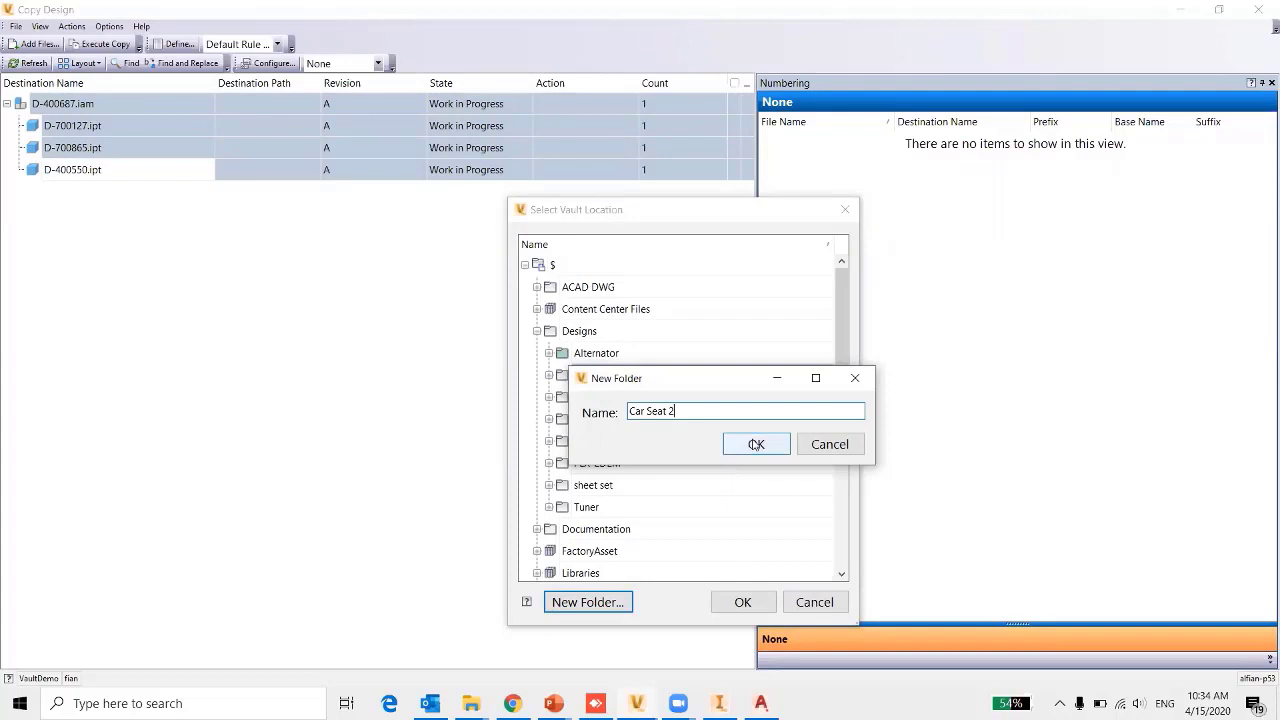
pyautogui.click(756, 444)
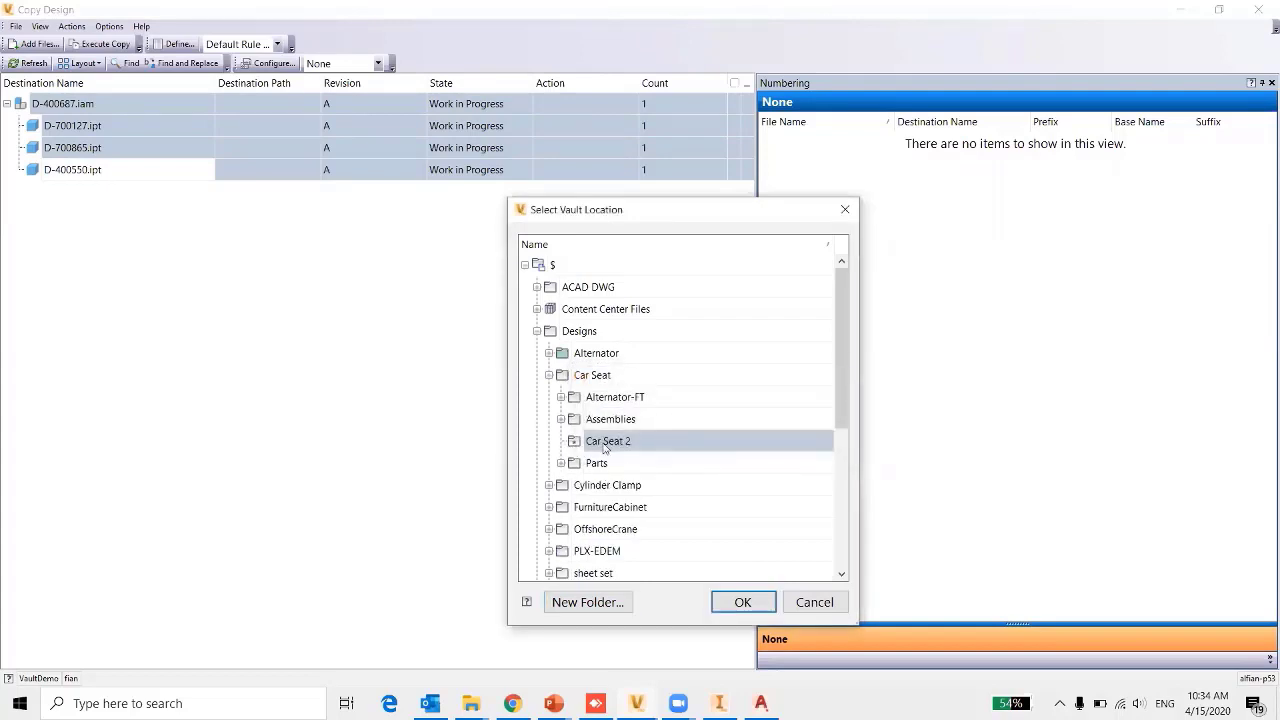
pyautogui.click(588, 602)
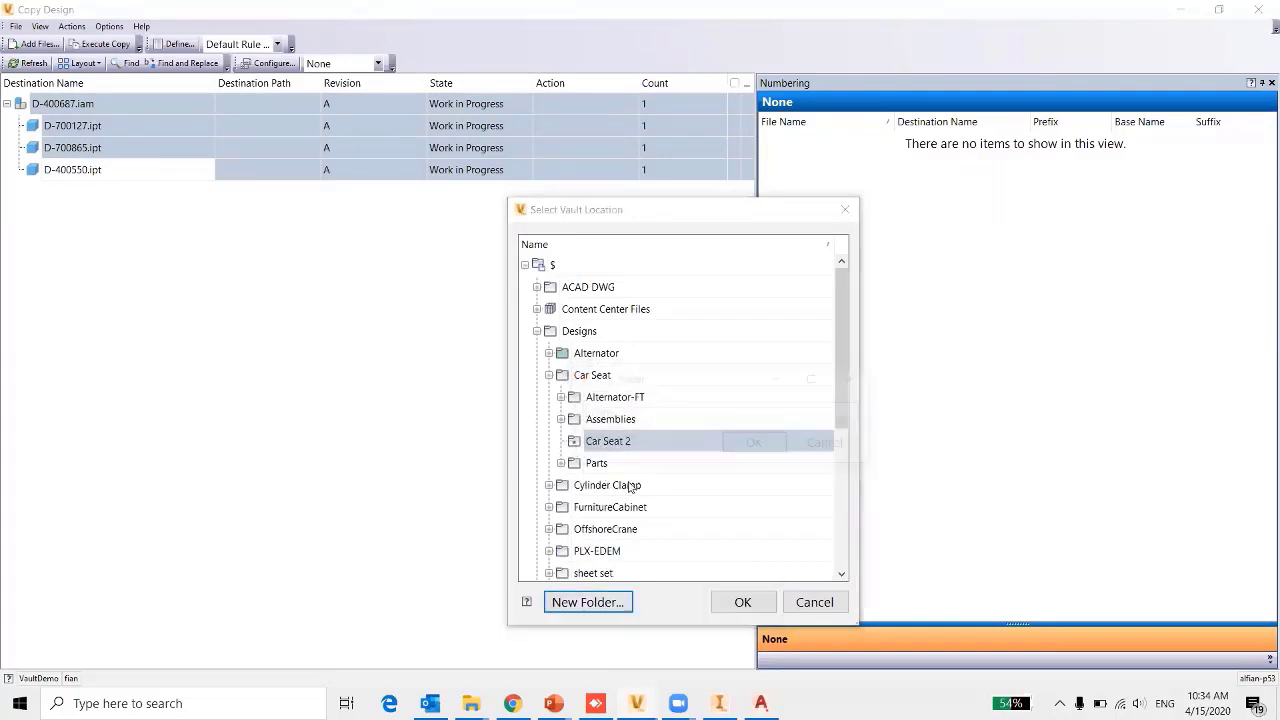
pyautogui.write('Head Rest')
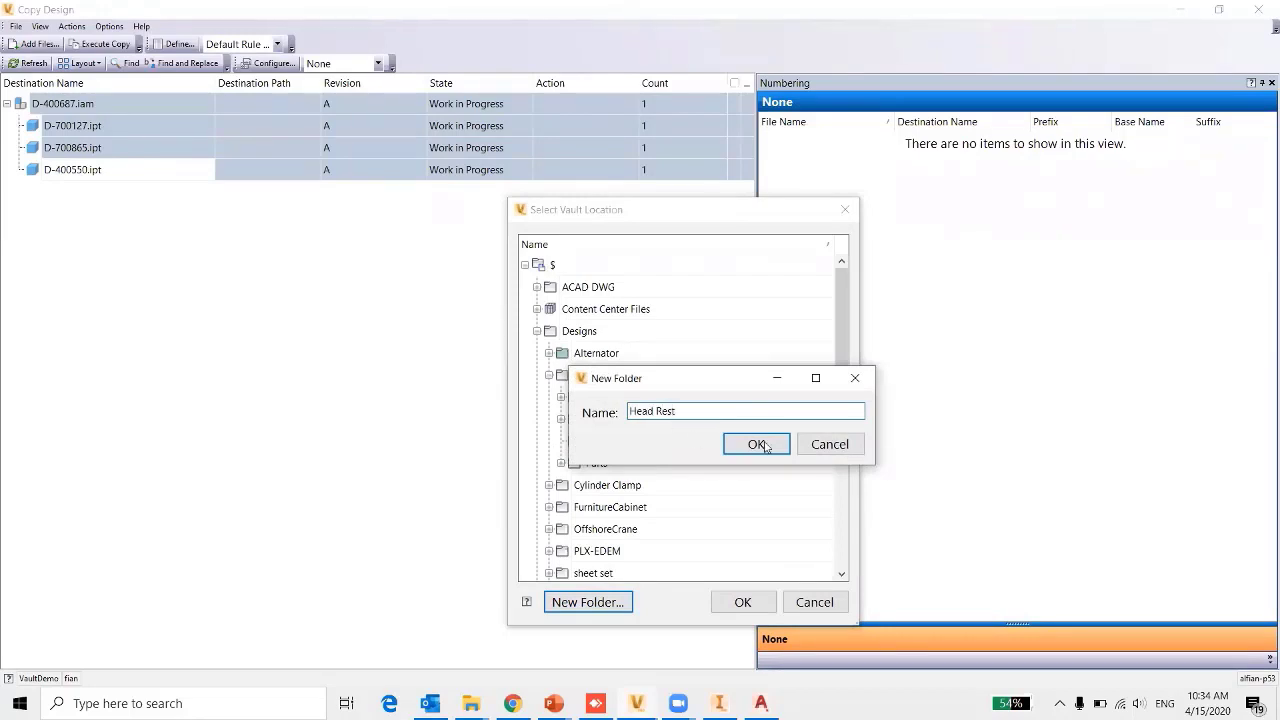
pyautogui.click(756, 444)
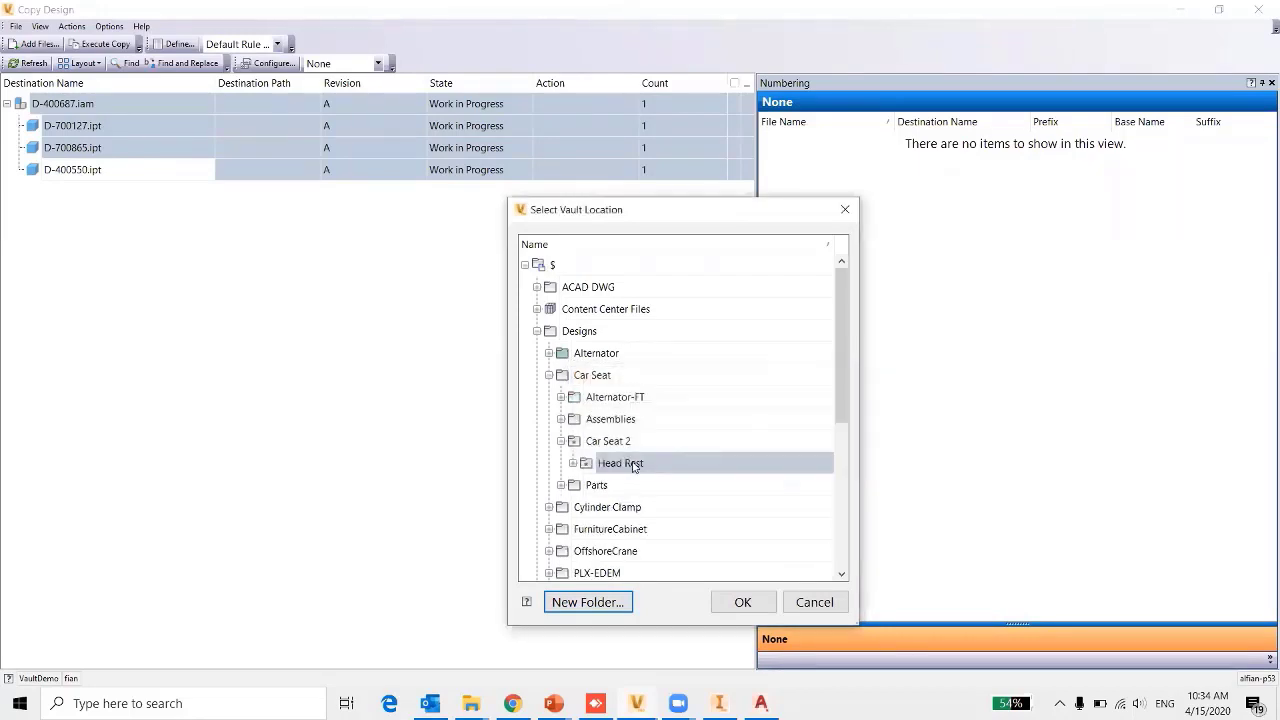
pyautogui.click(743, 602)
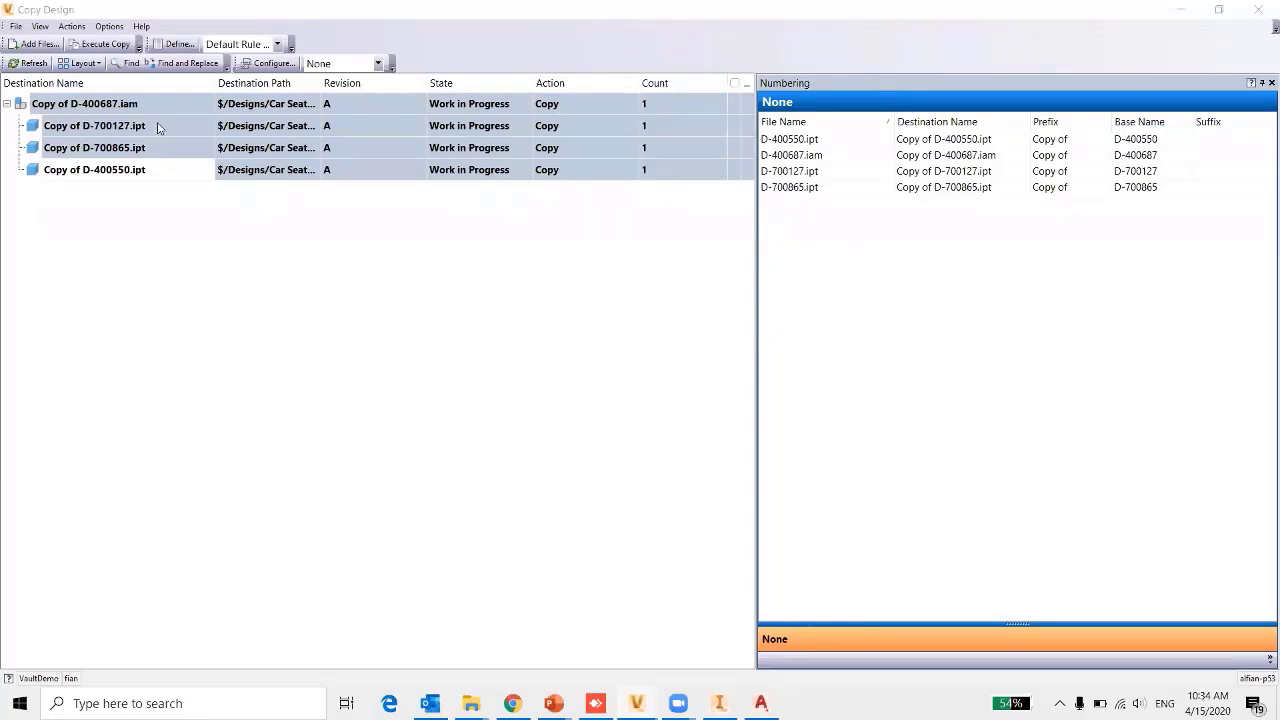
# Open Choose Columns from the Destination Name header menu and scroll the list to Thumbnail.
pyautogui.rightClick(160, 89)
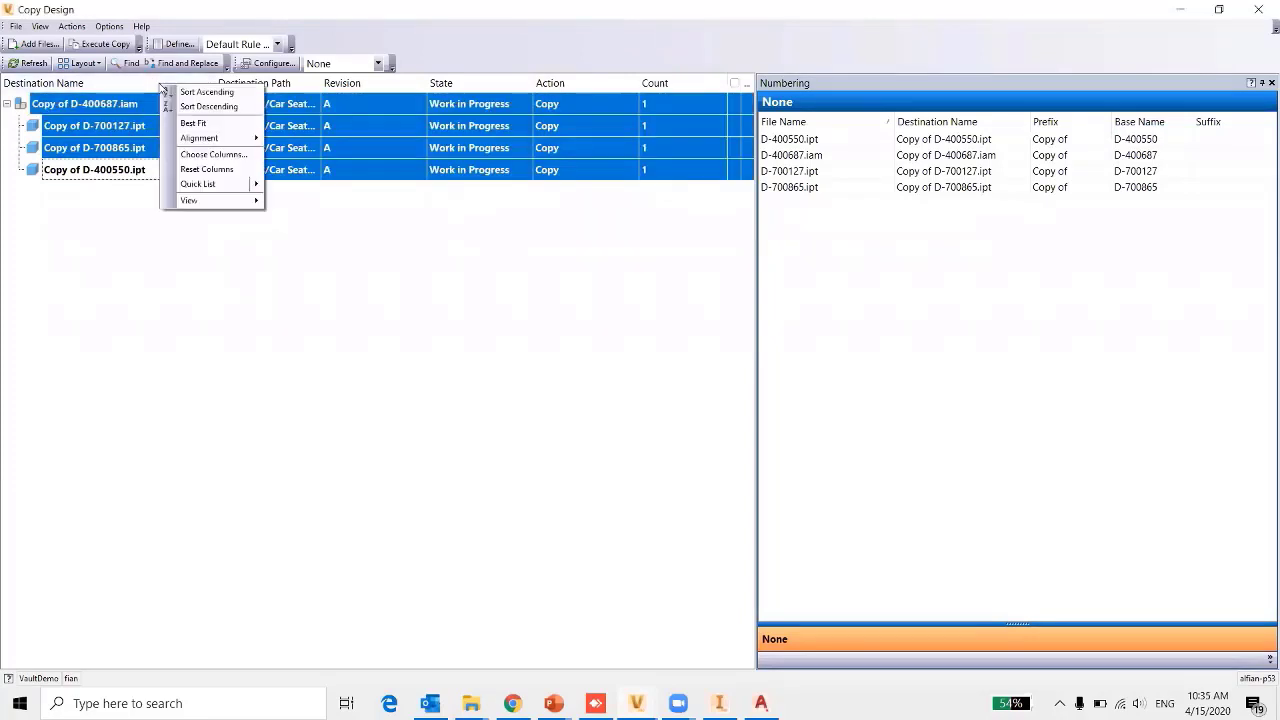
pyautogui.click(128, 208)
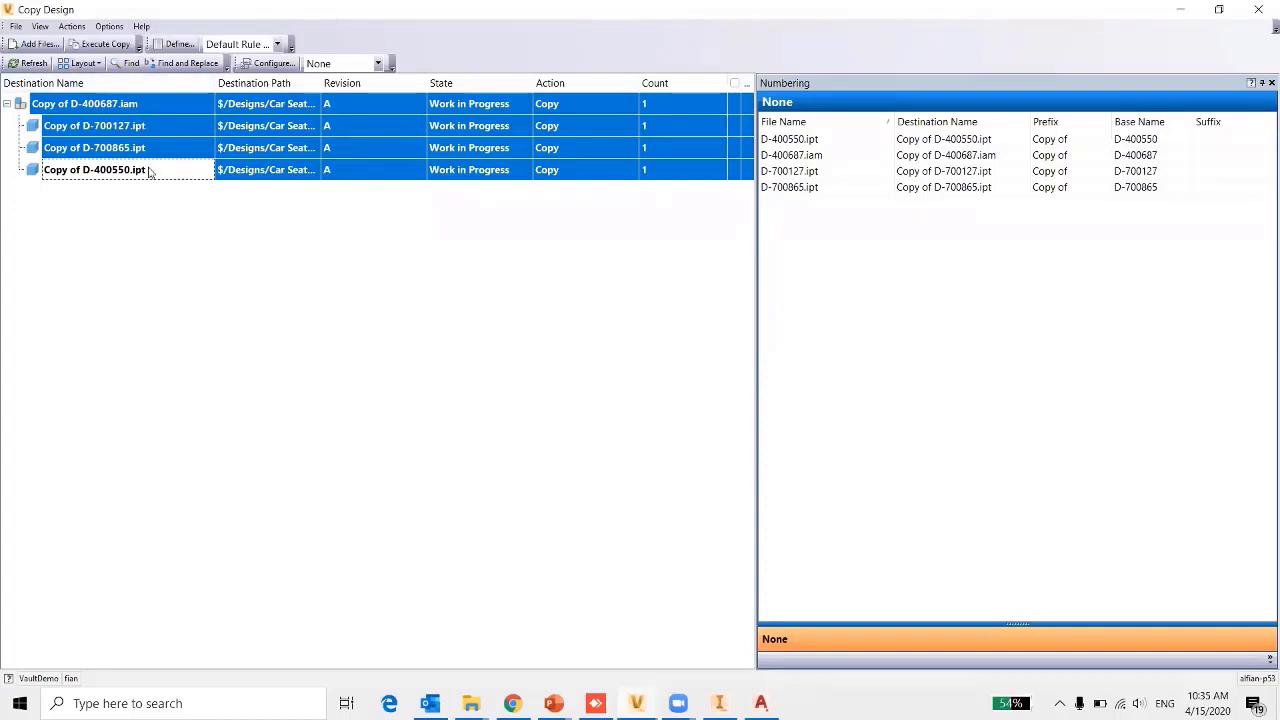
pyautogui.rightClick(153, 80)
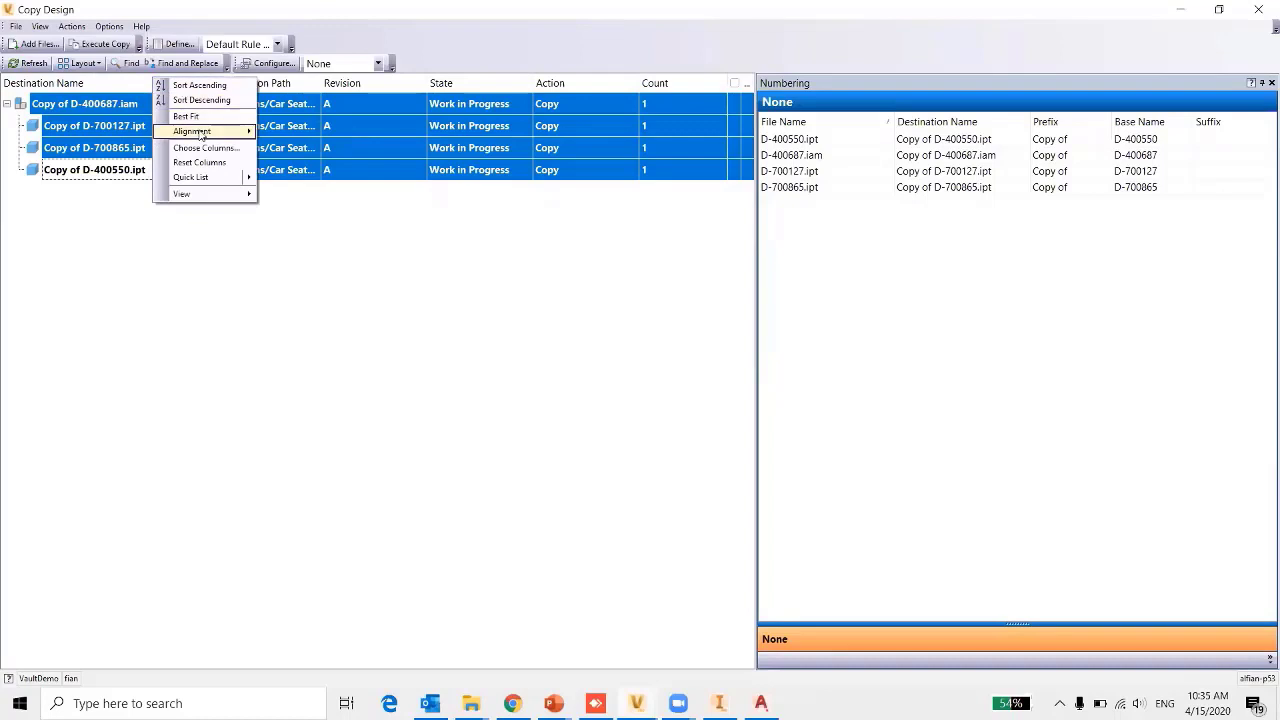
pyautogui.click(286, 172)
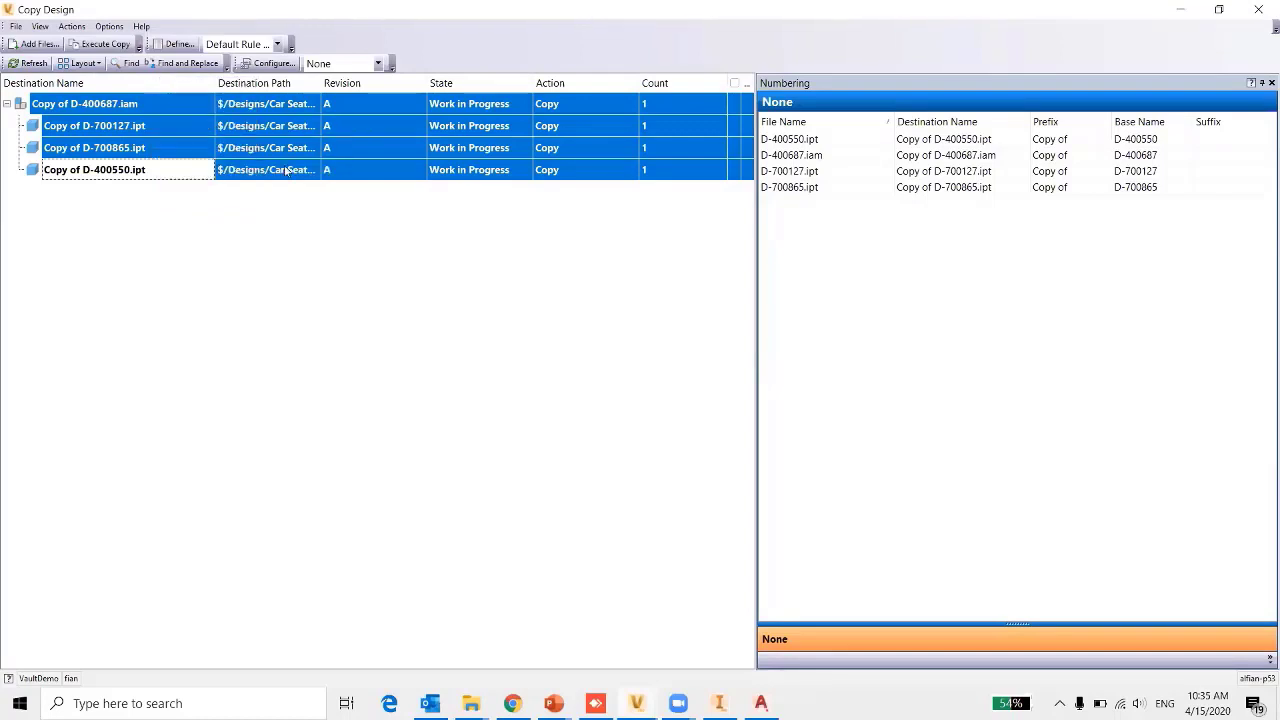
pyautogui.scroll(-5, 114, 289)
pyautogui.scroll(-15, 107, 307)
pyautogui.scroll(-15, 95, 325)
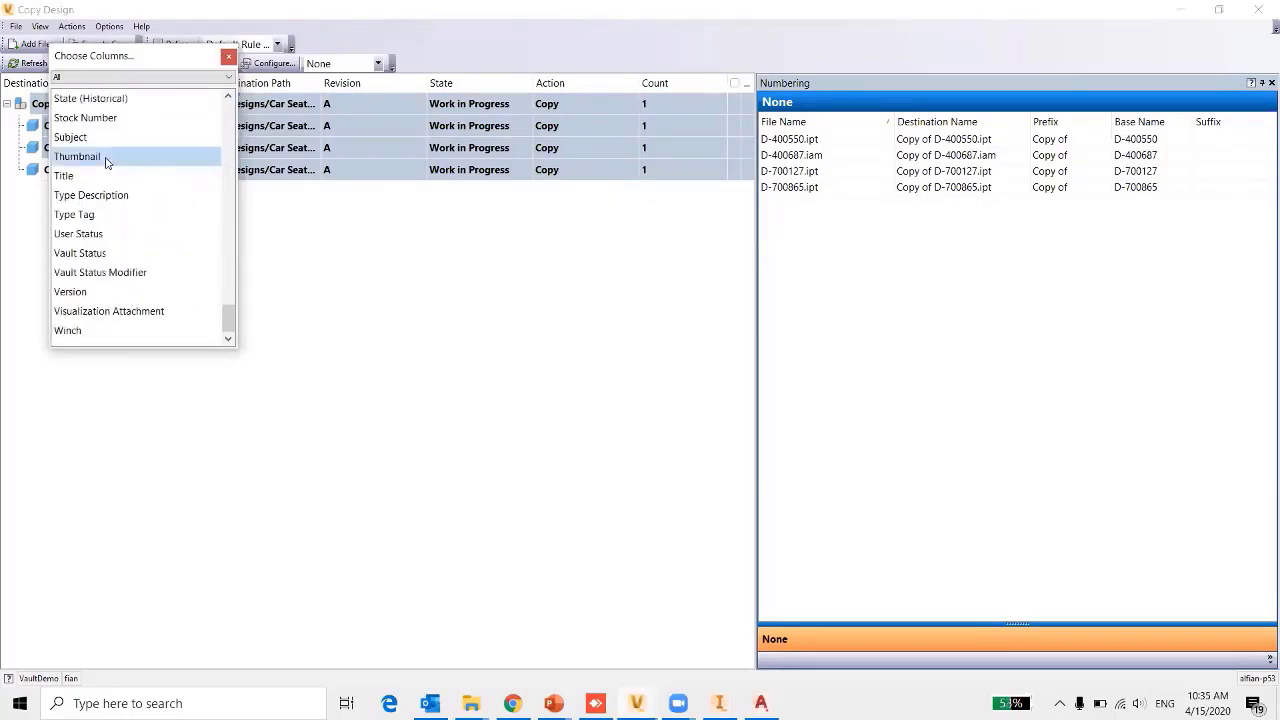
# Add the Thumbnail column and place it right after Destination Name.
pyautogui.doubleClick(108, 162)
pyautogui.click(227, 59)
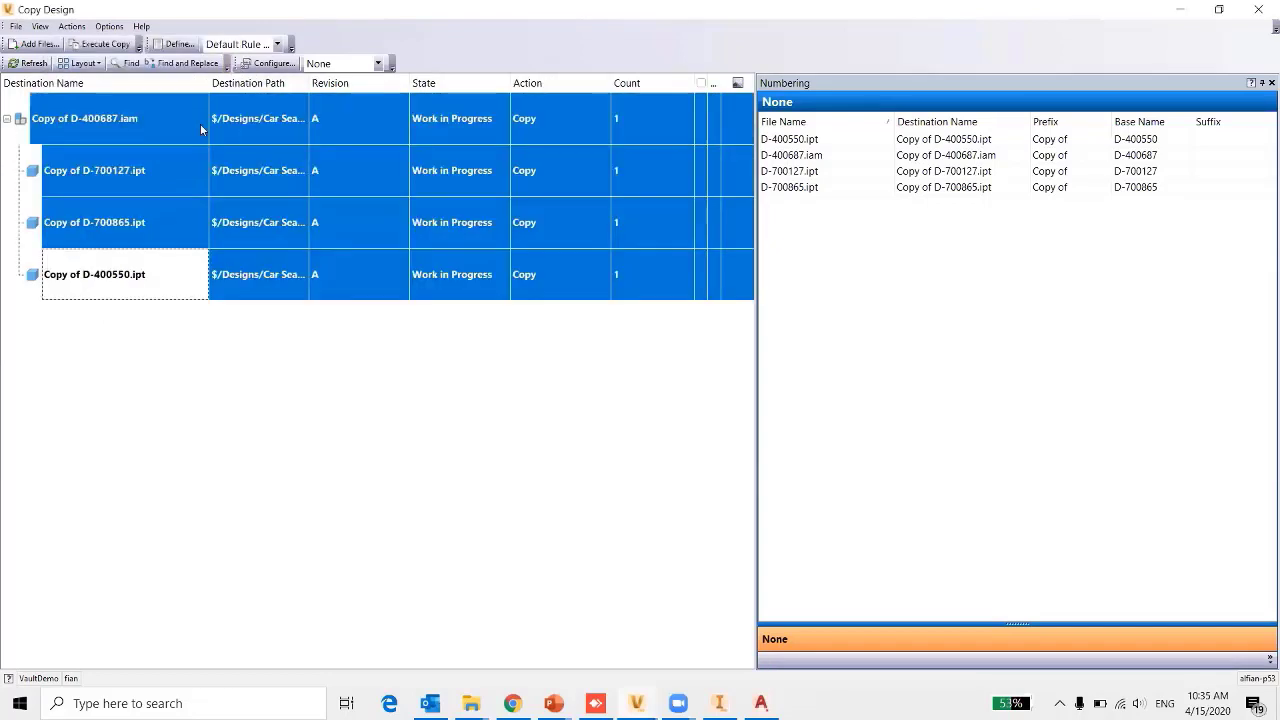
pyautogui.moveTo(243, 85); pyautogui.dragTo(222, 85)
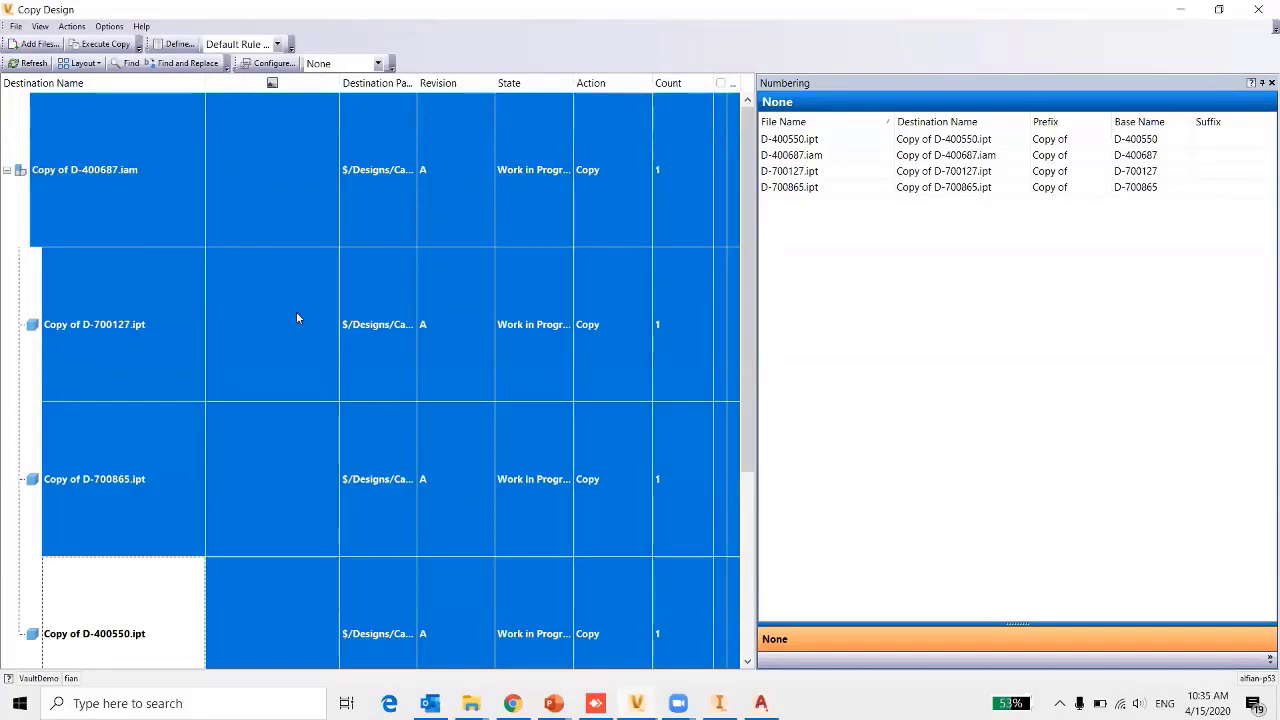
# Select the Copy of D-400550.ipt row in the copy grid.
pyautogui.click(267, 307)
pyautogui.click(169, 317)
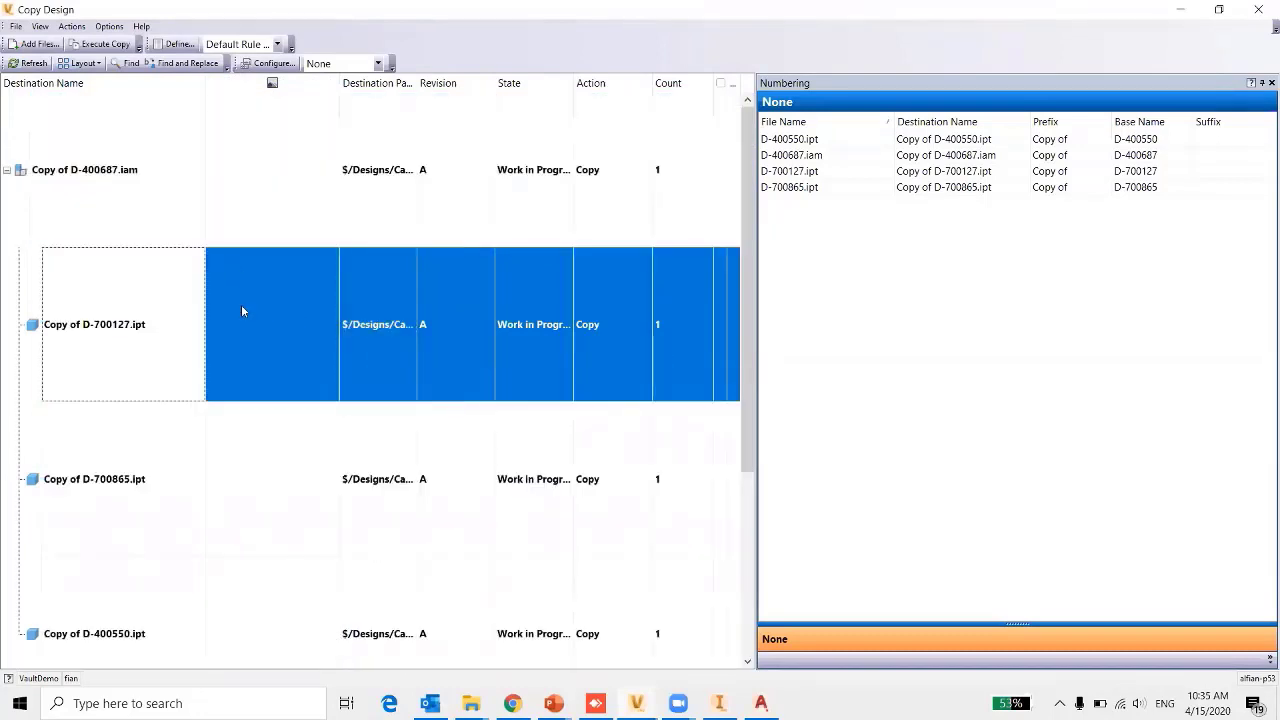
pyautogui.scroll(-2, 241, 306)
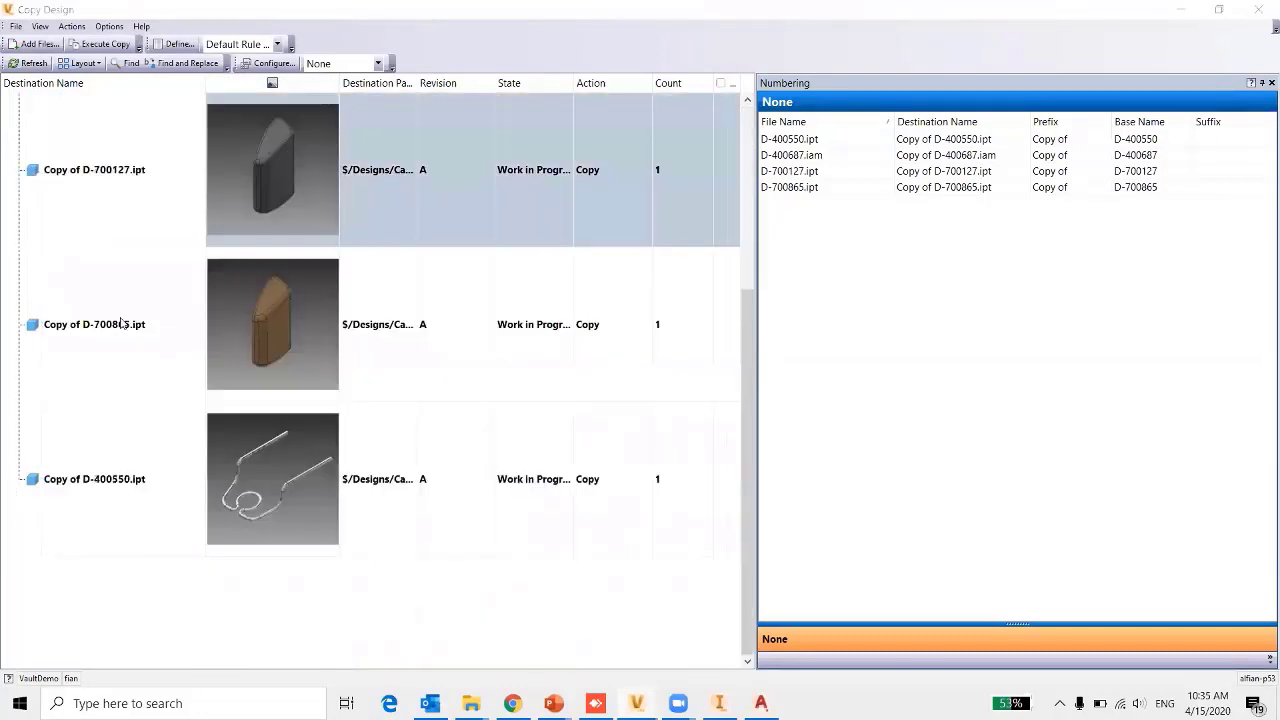
pyautogui.scroll(2, 265, 262)
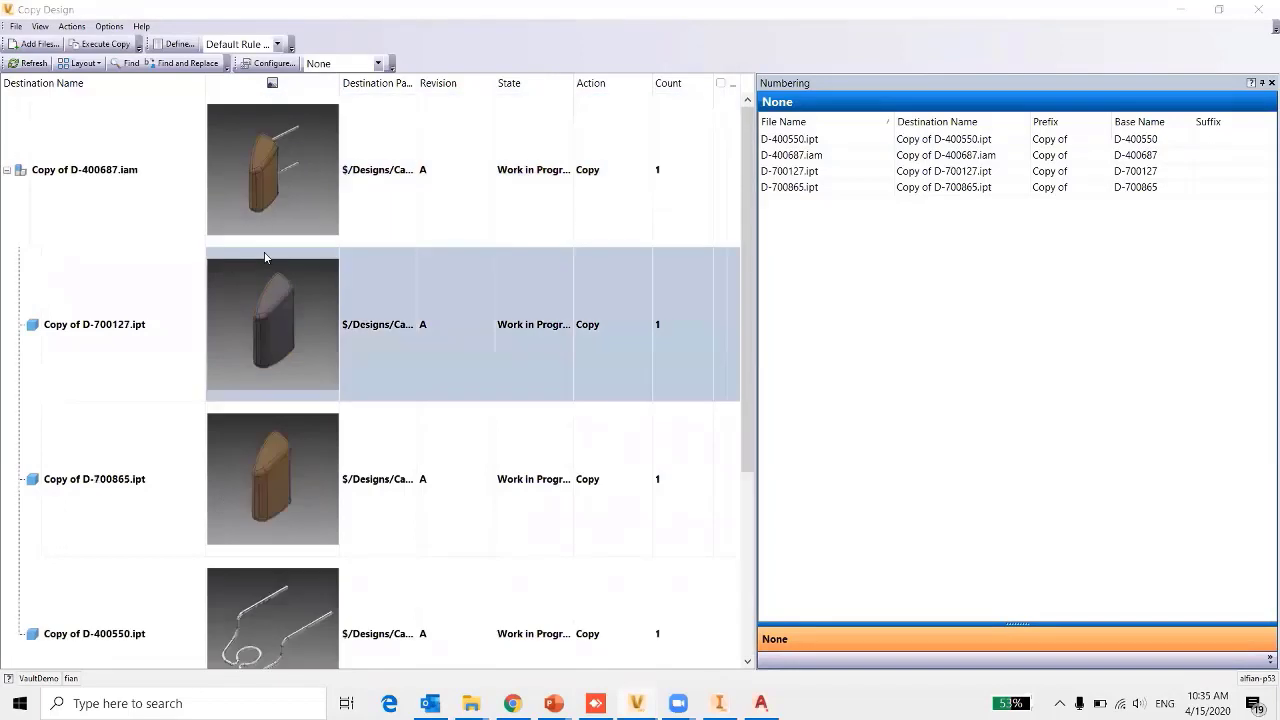
pyautogui.scroll(-2, 300, 287)
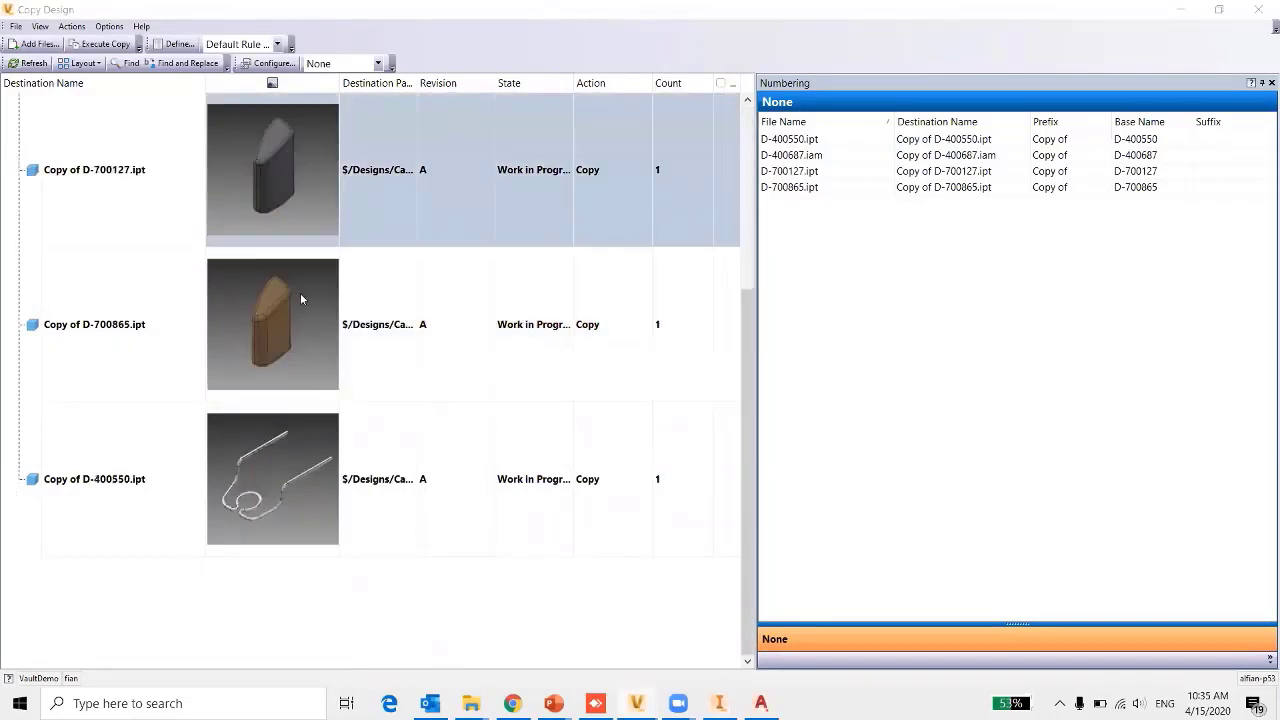
pyautogui.click(278, 471)
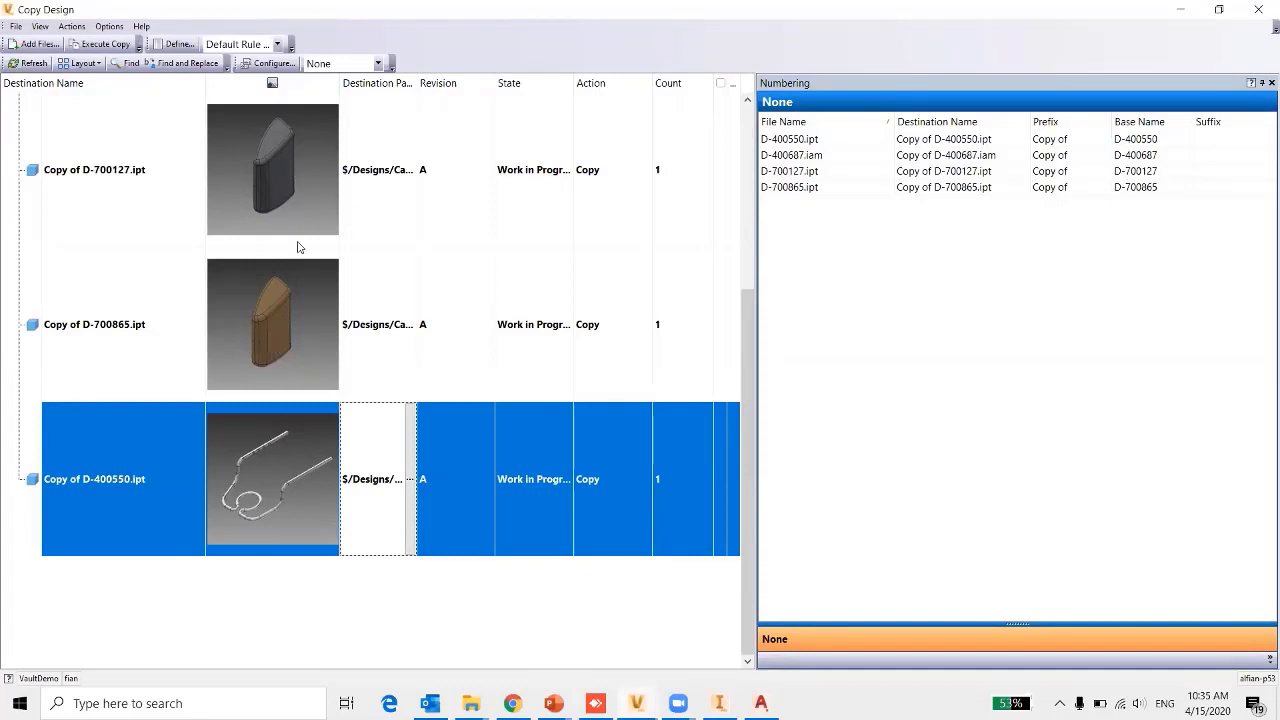
# Set D-400550.ipt to Reuse the existing spring part instead of copying it.
pyautogui.click(409, 451)
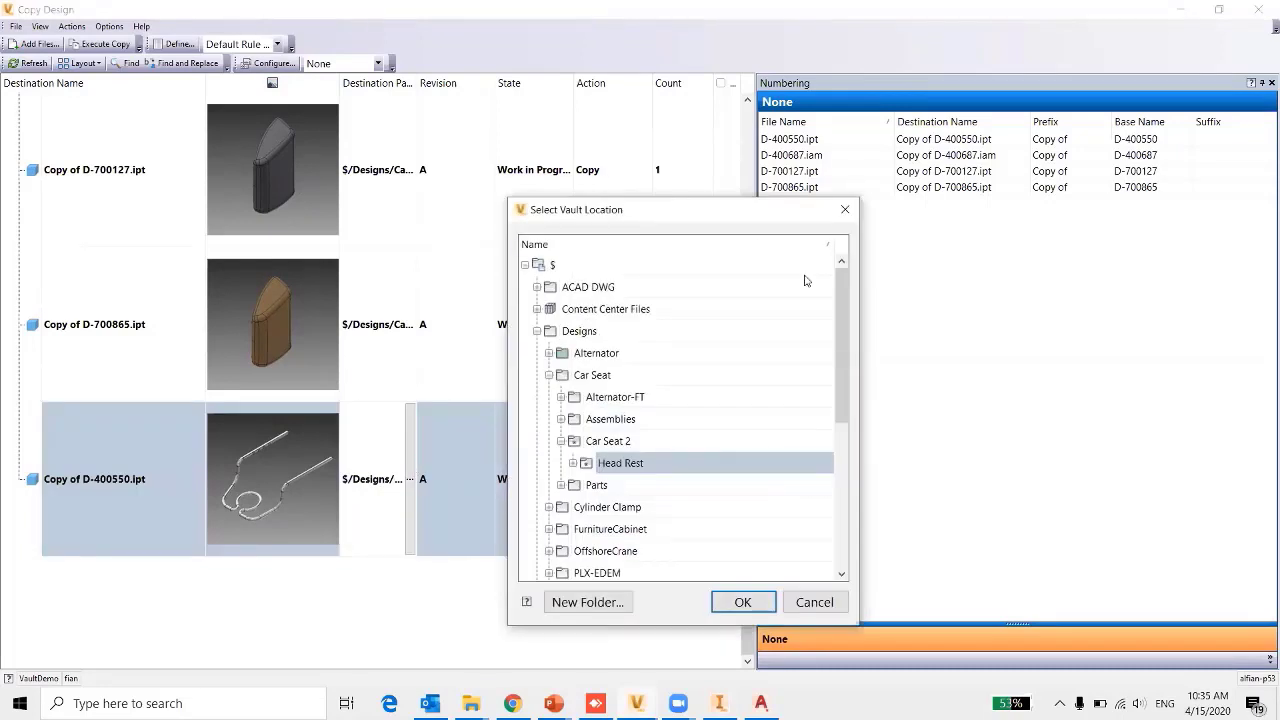
pyautogui.click(845, 209)
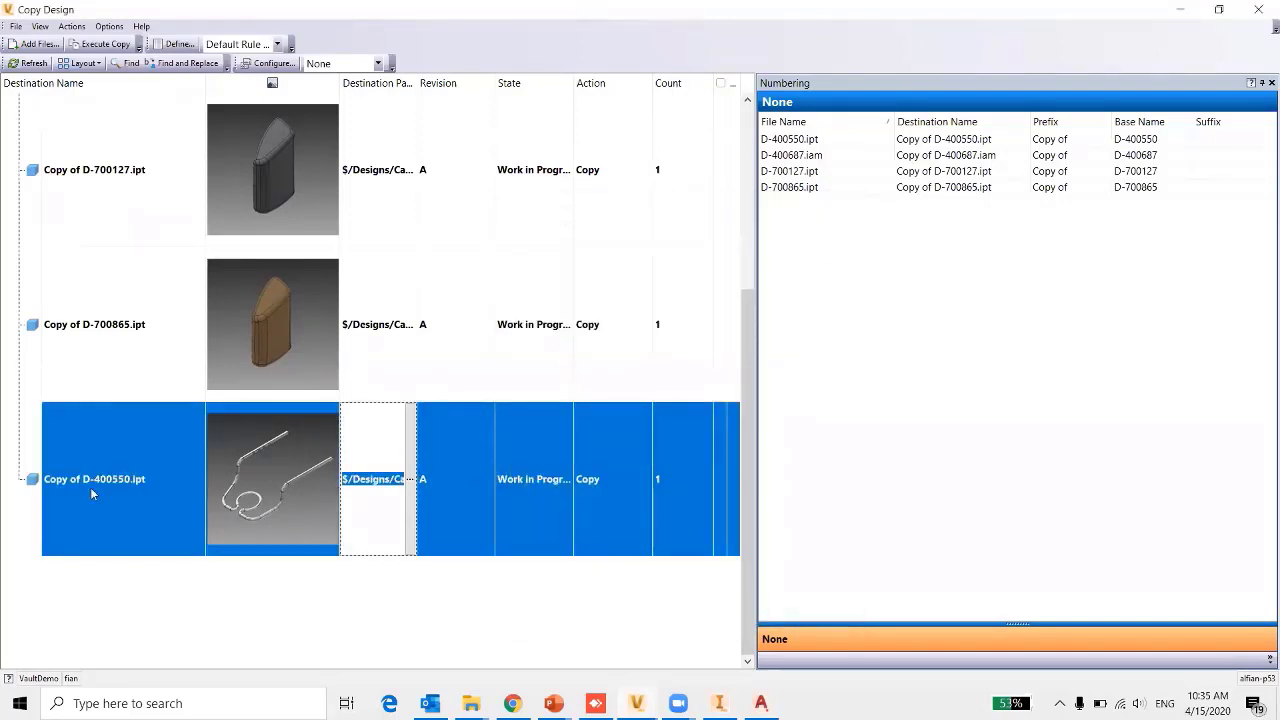
pyautogui.rightClick(127, 457)
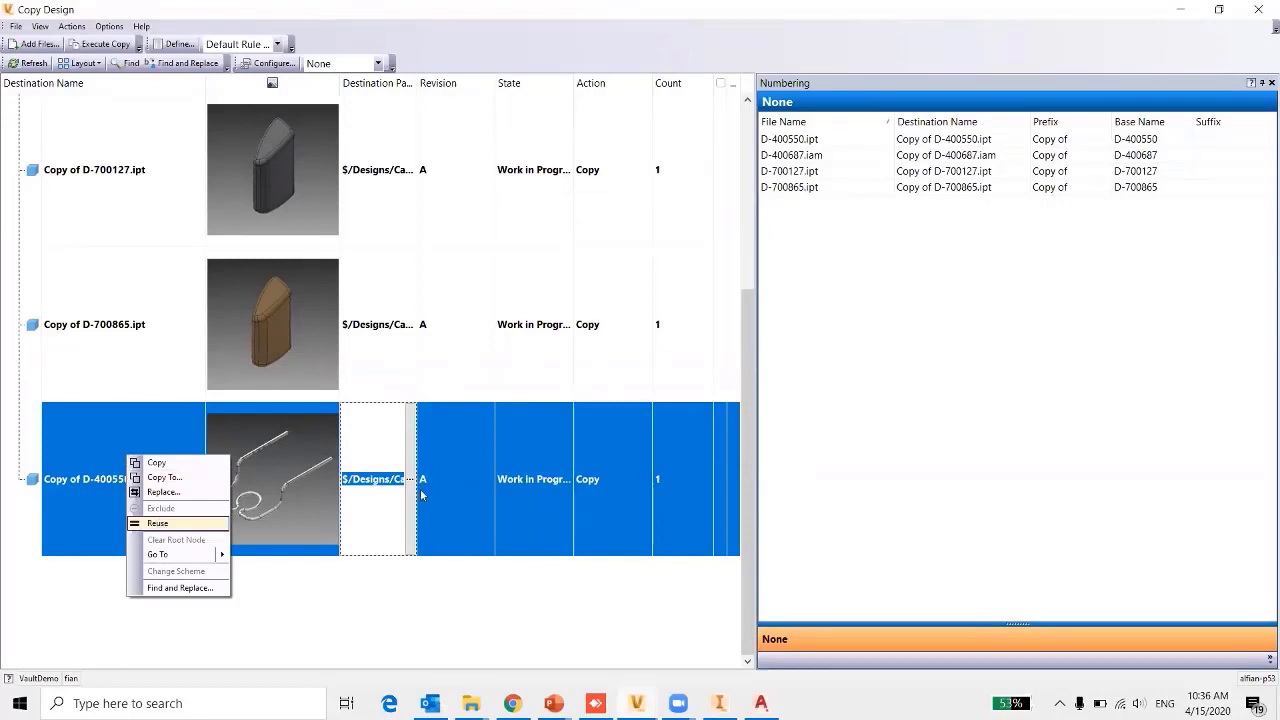
pyautogui.press('Return')
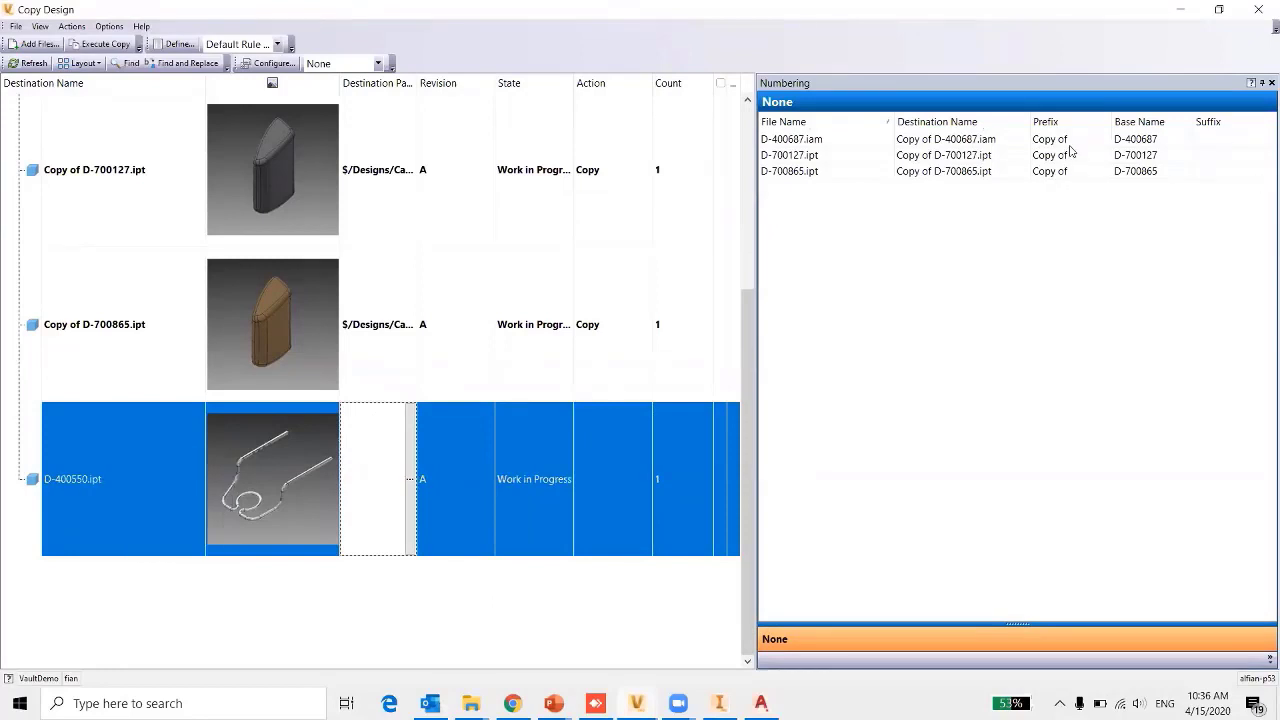
# Set the CP- prefix on the D-400687.iam assembly's numbering entry.
pyautogui.click(1070, 146)
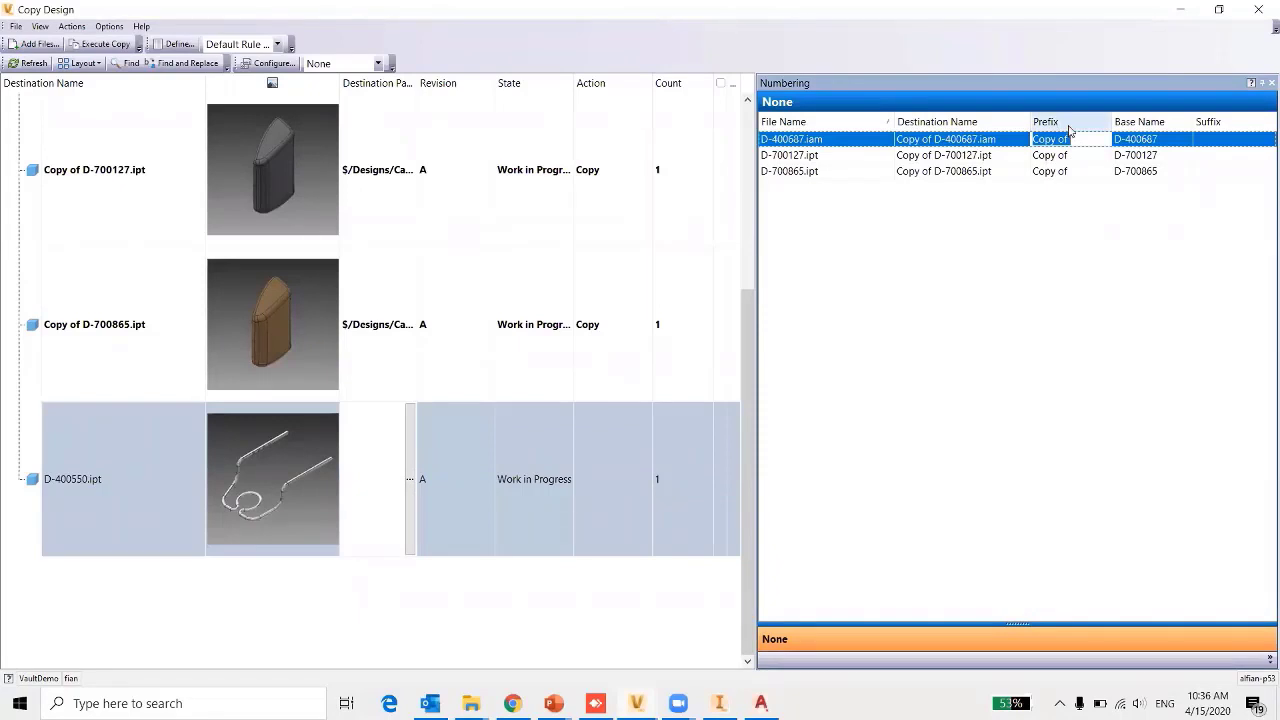
pyautogui.rightClick(1070, 131)
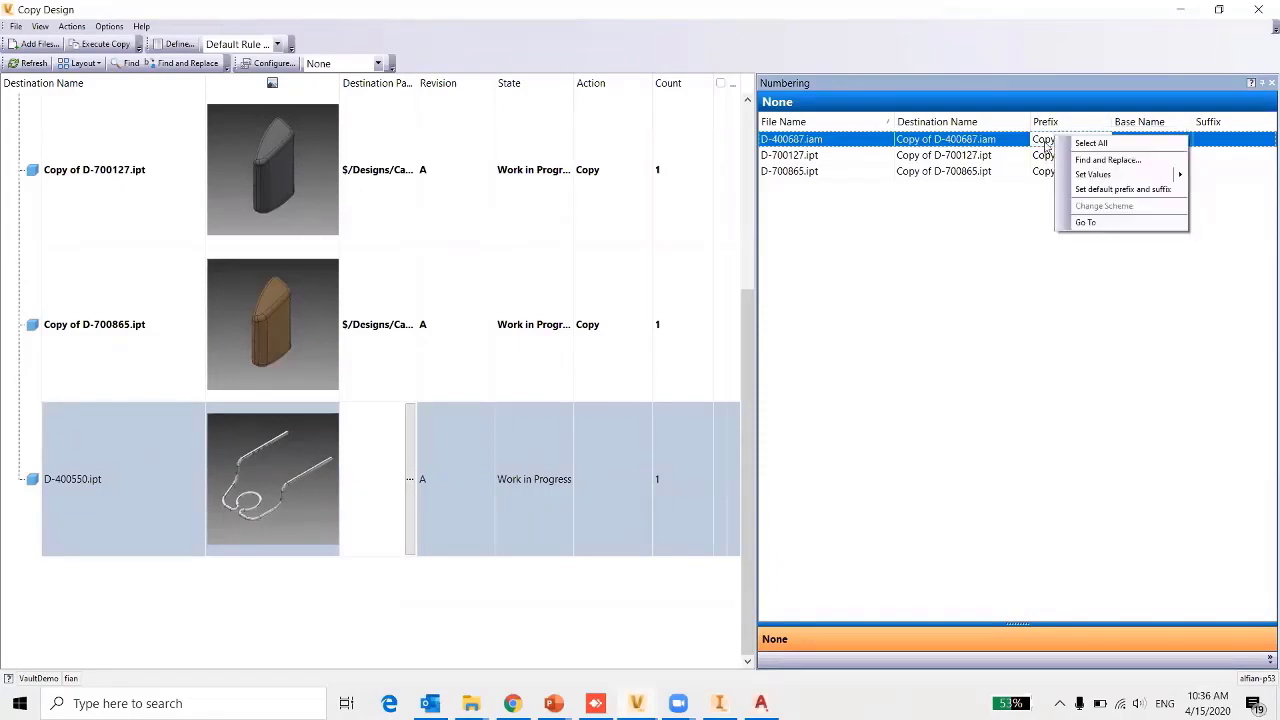
pyautogui.moveTo(1176, 175)
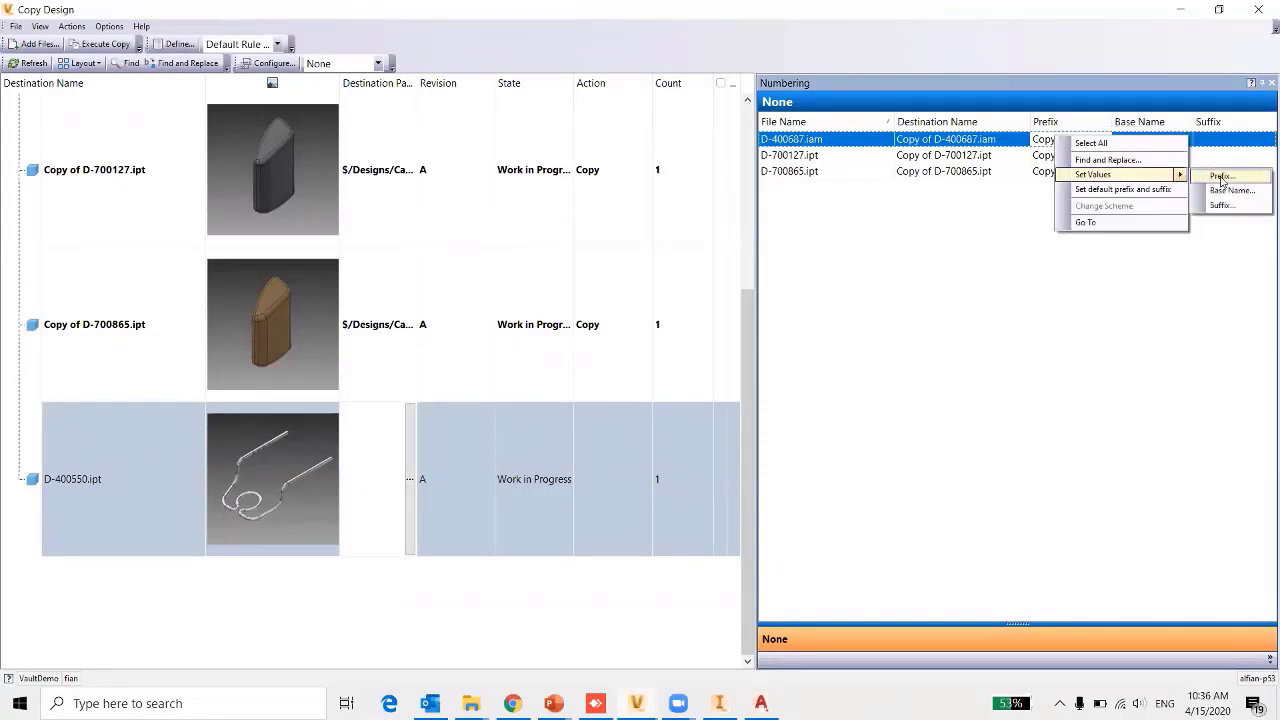
pyautogui.click(1221, 177)
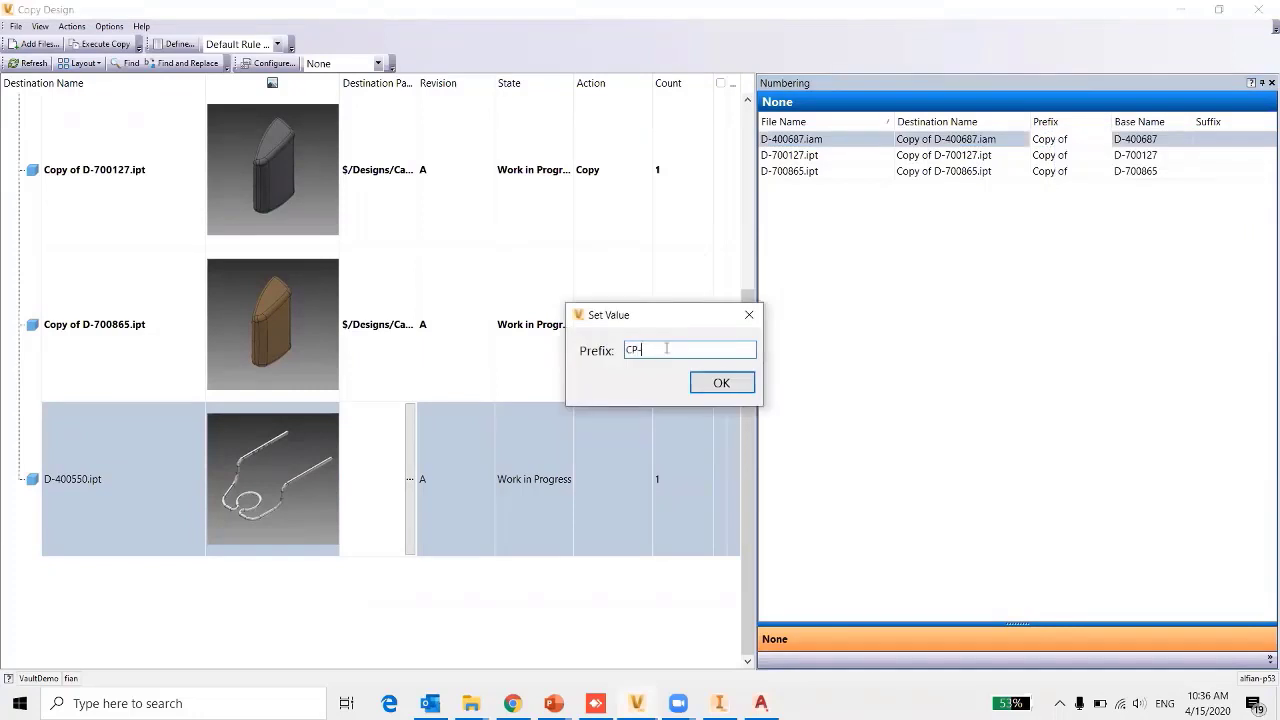
pyautogui.write('CP-')
pyautogui.hotkey('shift', 'Home')
pyautogui.hotkey('ctrl', 'c')
pyautogui.click(727, 393)
# Apply the CP- prefix to D-700127.ipt and D-700865.ipt, then execute the copy.
pyautogui.click(1012, 158)
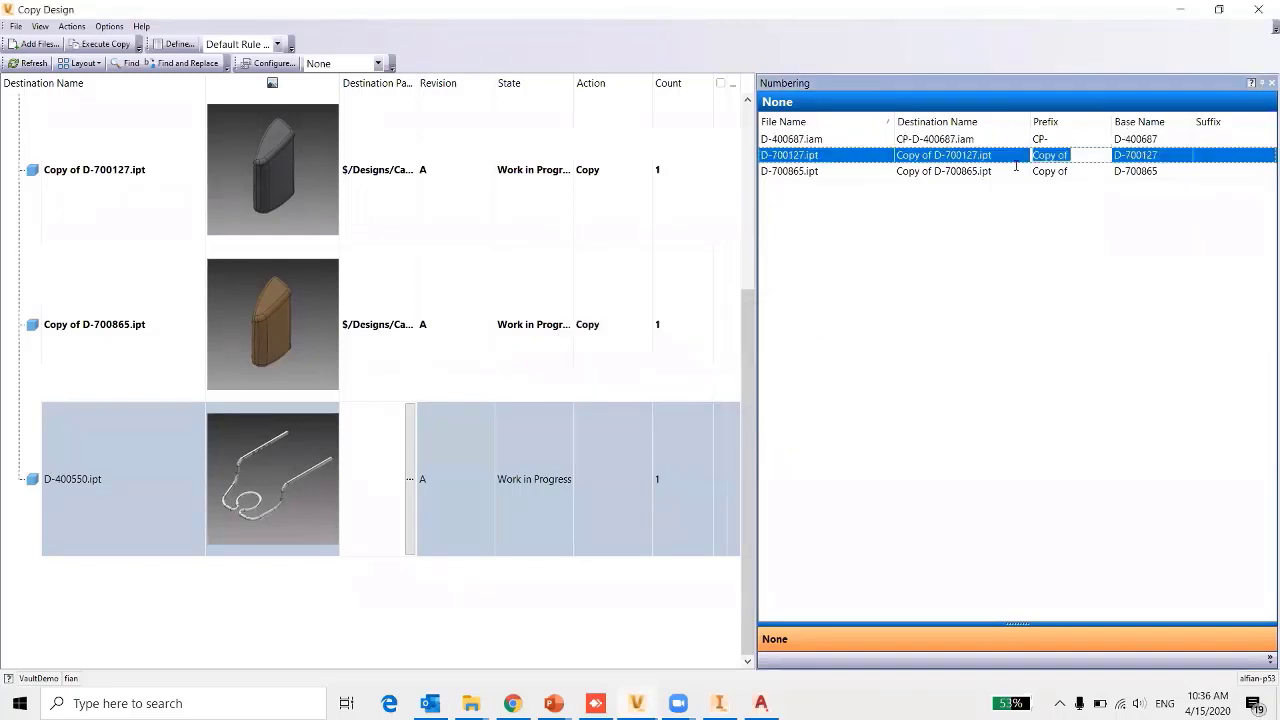
pyautogui.hotkey('ctrl', 'v')
pyautogui.click(1062, 171)
pyautogui.hotkey('ctrl', 'v')
pyautogui.press('Return')
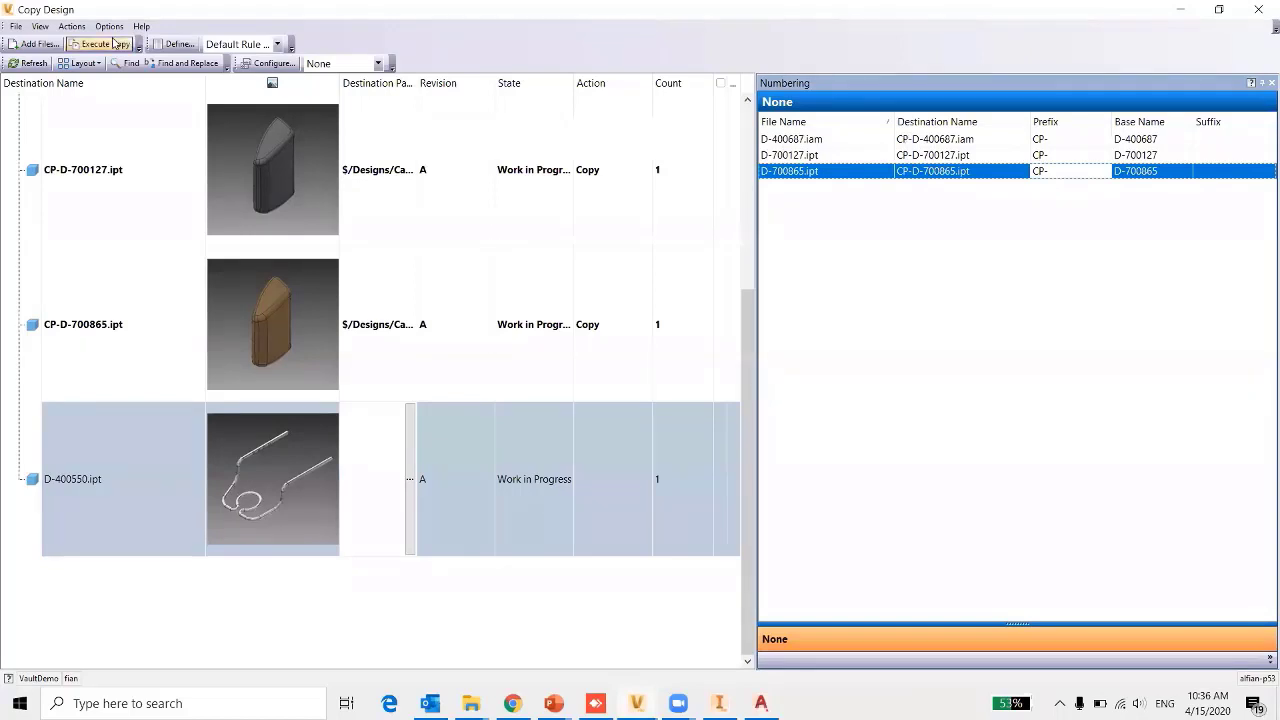
pyautogui.click(188, 38)
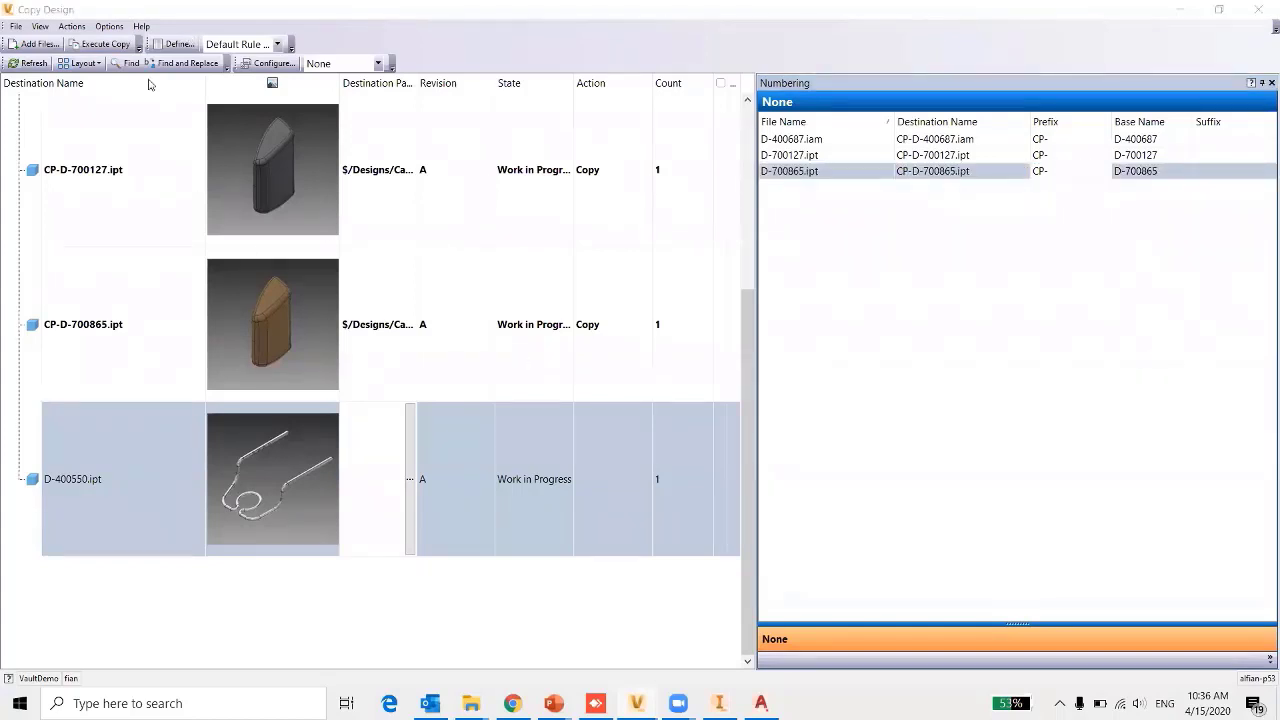
pyautogui.click(94, 45)
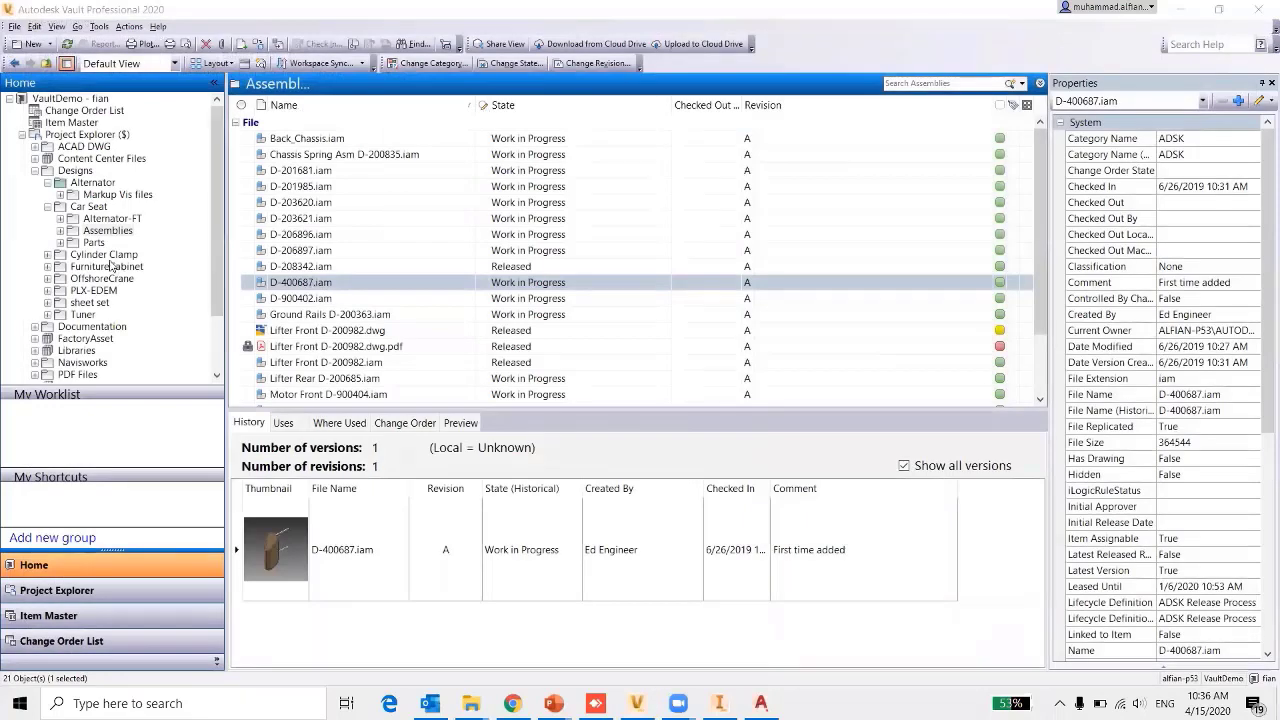
# Refresh, open Car Seat 2 > Head Rest, and review CP-D-700865.ipt's version history.
pyautogui.click(67, 45)
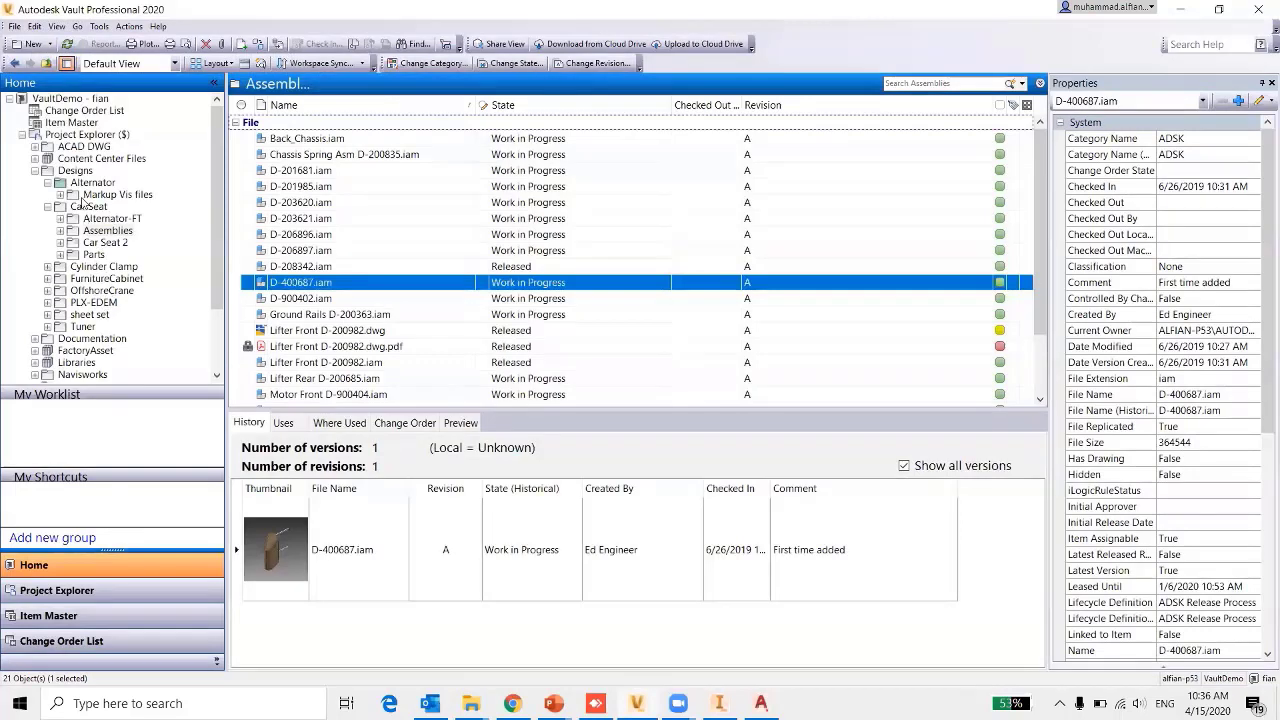
pyautogui.click(120, 245)
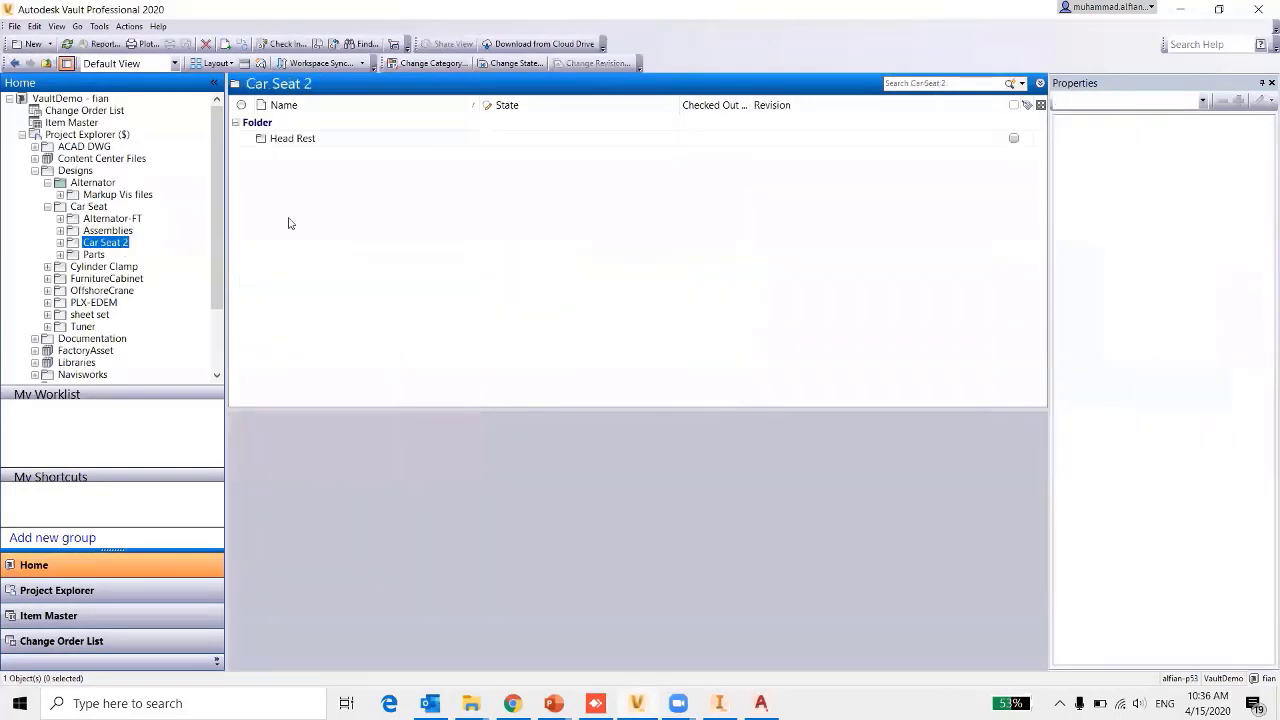
pyautogui.doubleClick(303, 137)
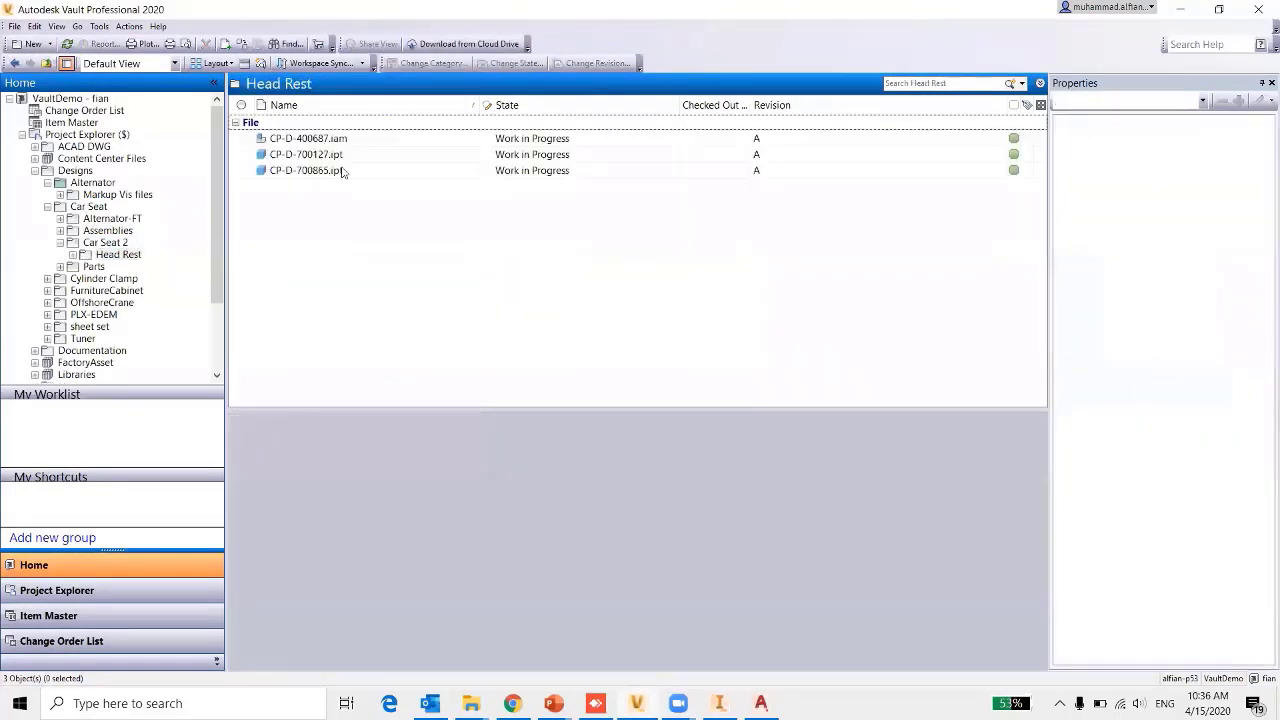
pyautogui.click(330, 170)
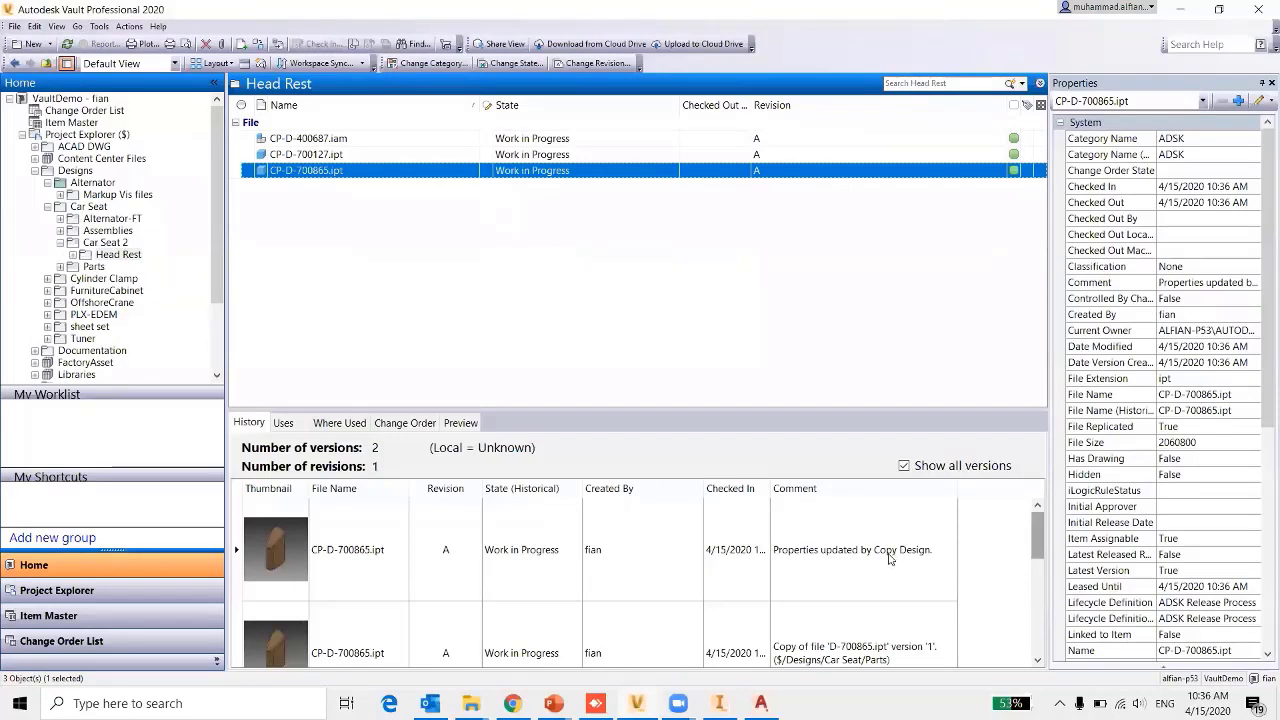
pyautogui.scroll(-2, 882, 560)
pyautogui.click(850, 552)
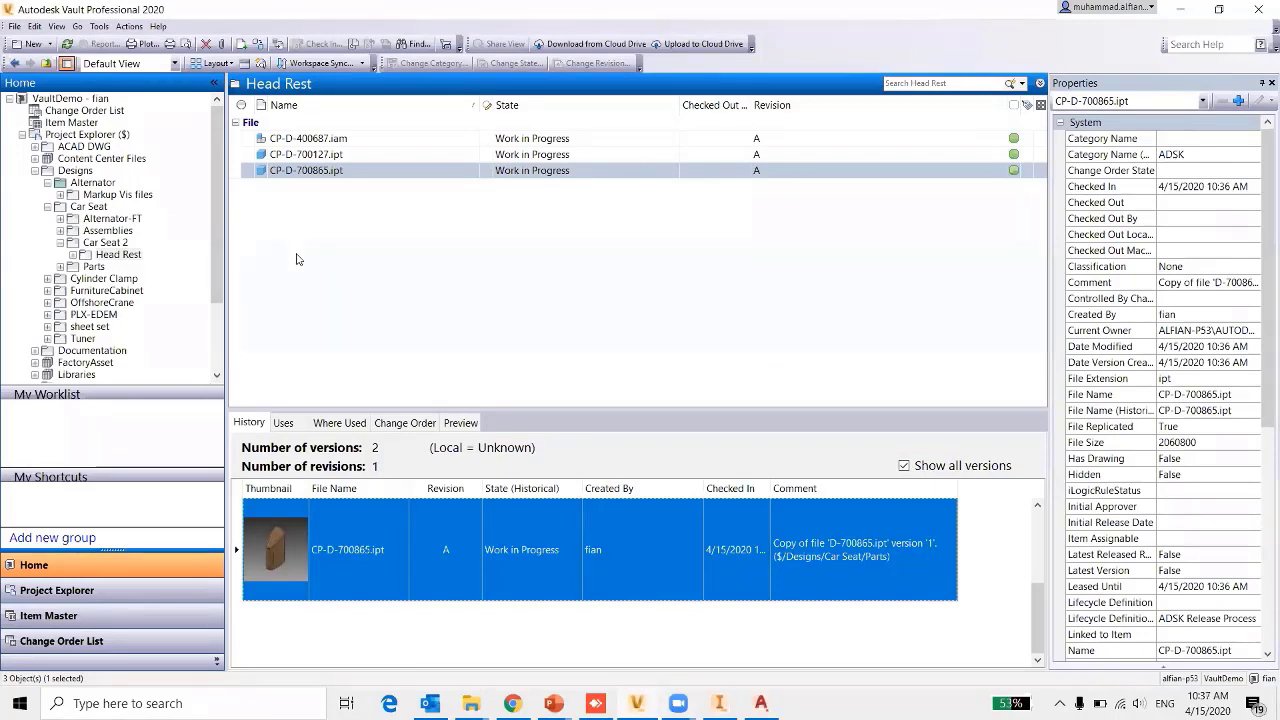
pyautogui.click(338, 140)
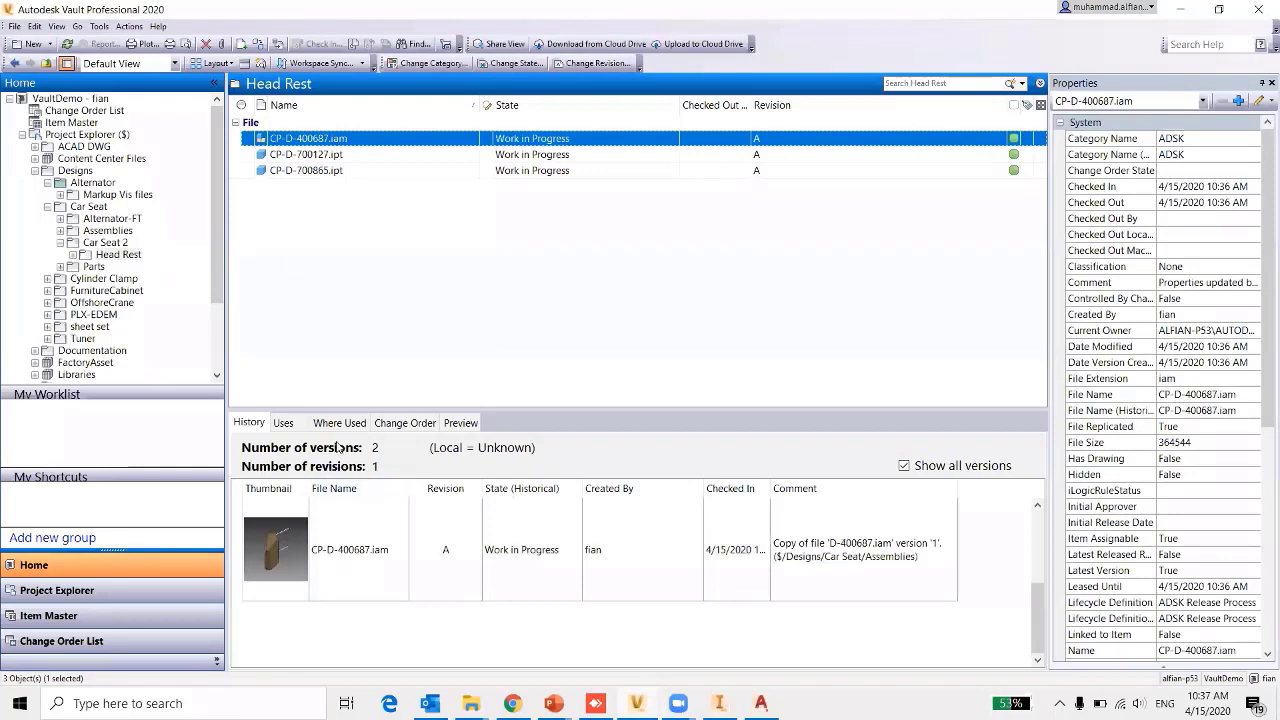
# Expand CP-D-400687.iam's Uses list and resize the file name, date and comment columns.
pyautogui.click(286, 424)
pyautogui.click(237, 509)
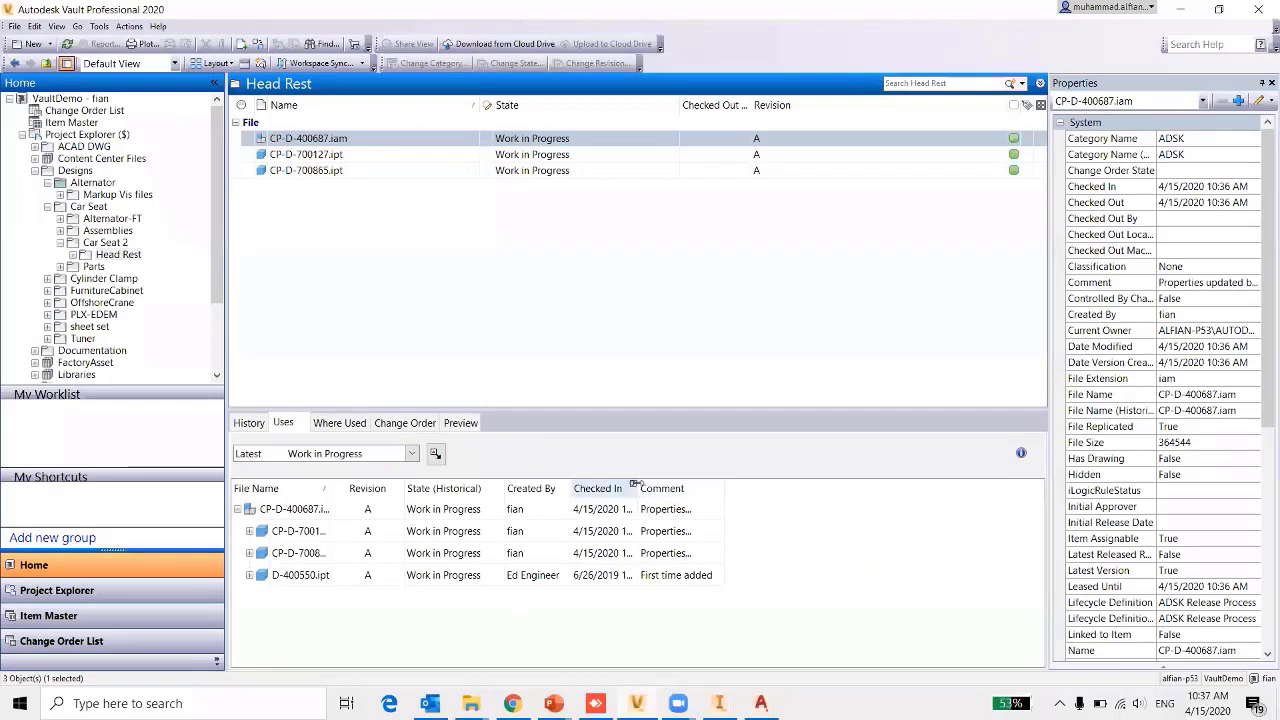
pyautogui.moveTo(724, 488); pyautogui.dragTo(737, 507)
pyautogui.moveTo(330, 488); pyautogui.dragTo(439, 495)
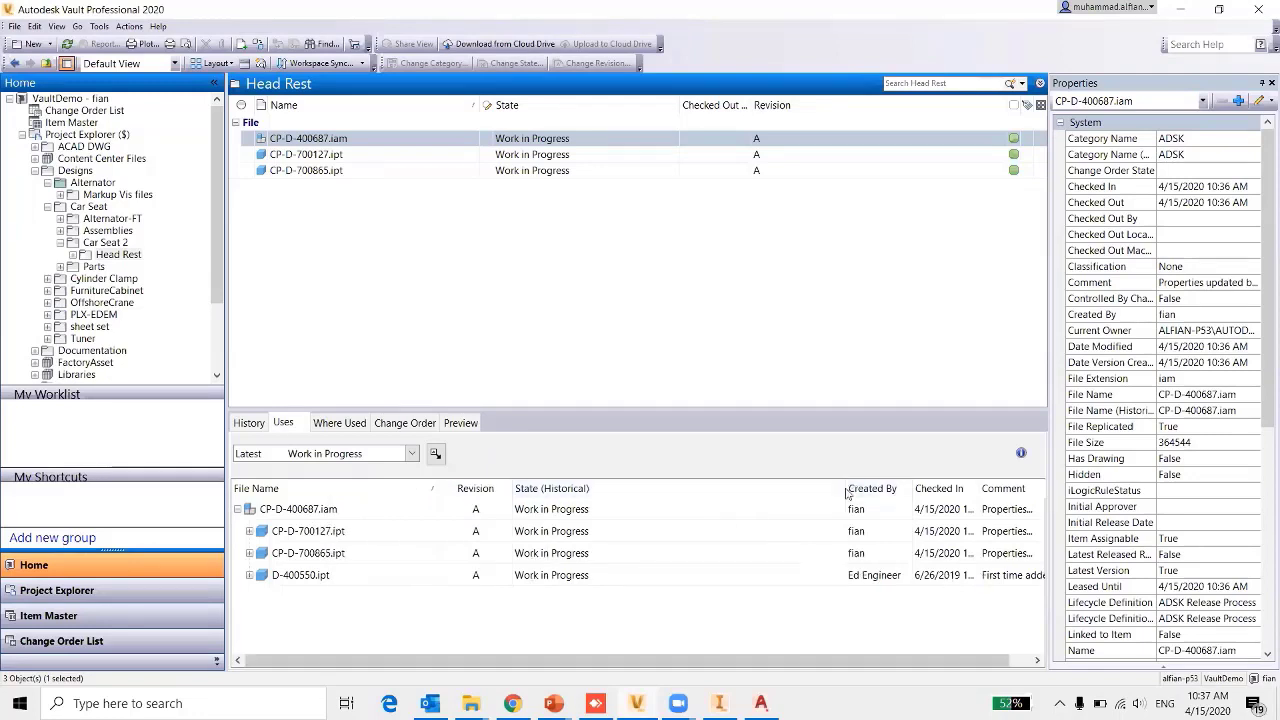
pyautogui.moveTo(975, 488); pyautogui.dragTo(726, 494)
pyautogui.moveTo(1011, 487); pyautogui.dragTo(1034, 488)
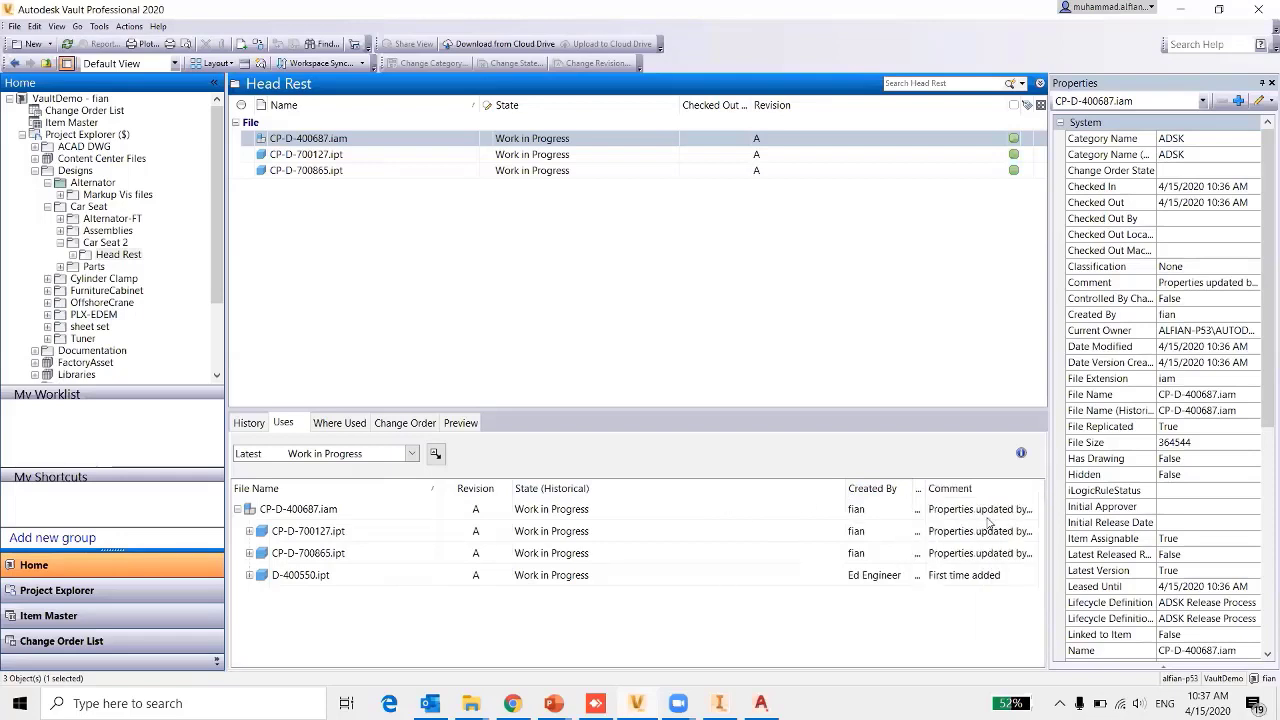
# Select the reused D-400550.ipt component and view its available actions.
pyautogui.click(986, 531)
pyautogui.click(971, 575)
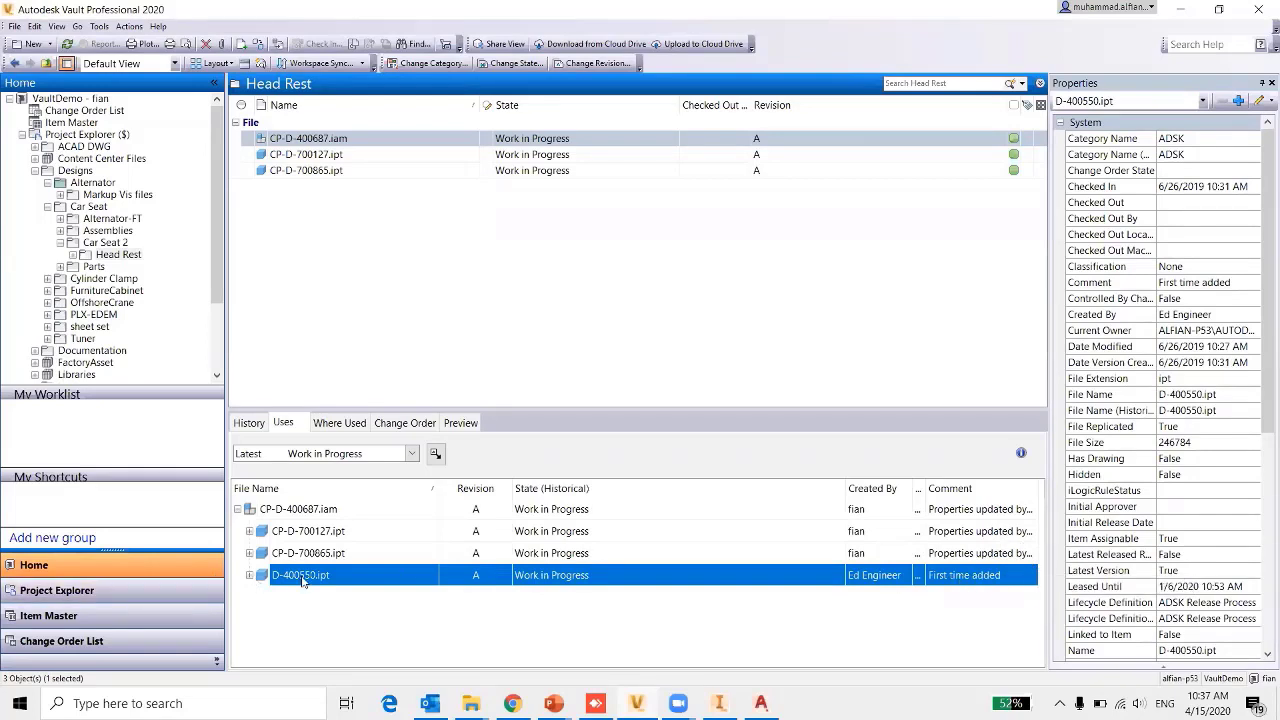
pyautogui.rightClick(302, 580)
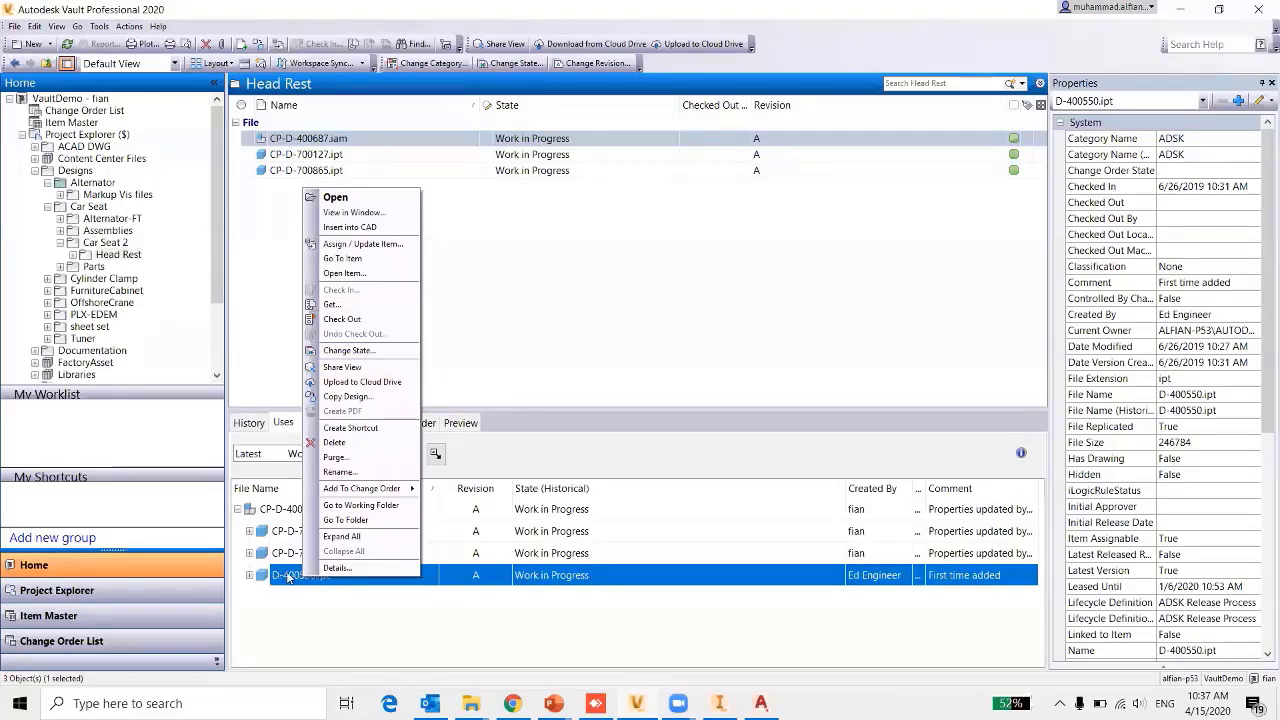
pyautogui.rightClick(286, 577)
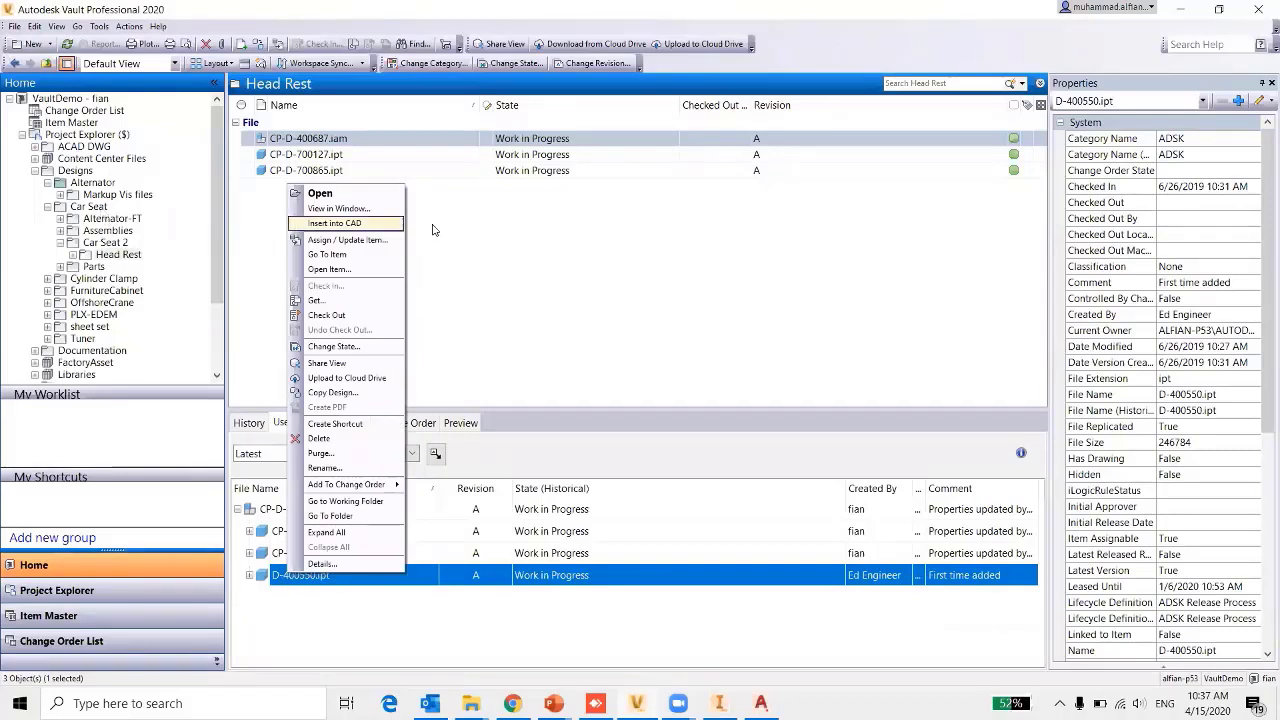
pyautogui.click(498, 278)
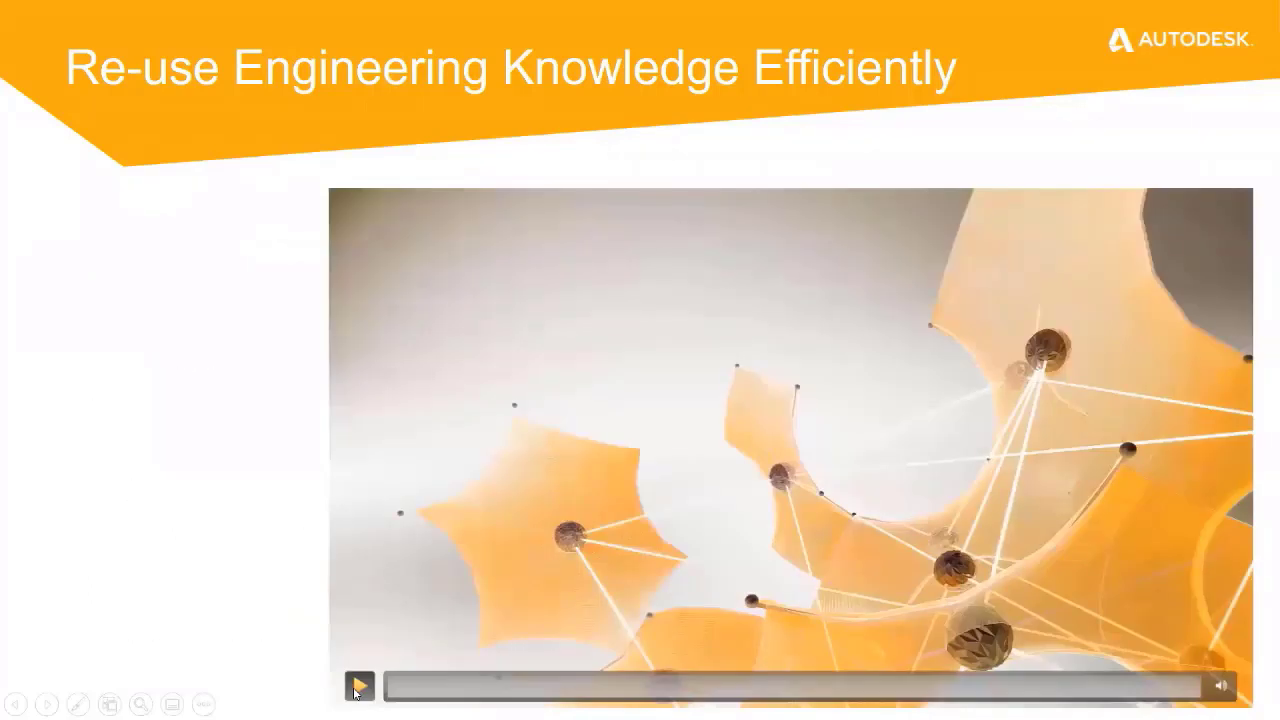
# Start the embedded Copy Design demo video on the slide.
pyautogui.click(394, 486)
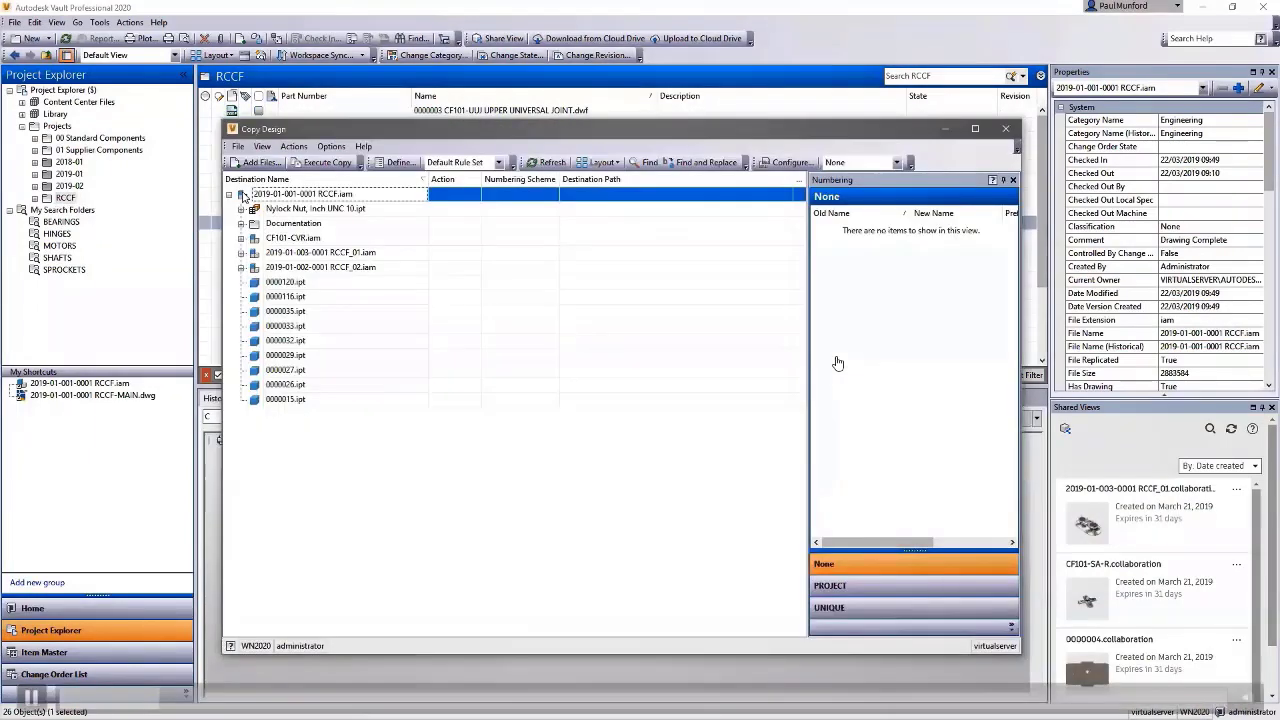
# Copy the RCCF root assembly branch to the 2019-02 project.
pyautogui.rightClick(257, 194)
pyautogui.click(290, 246)
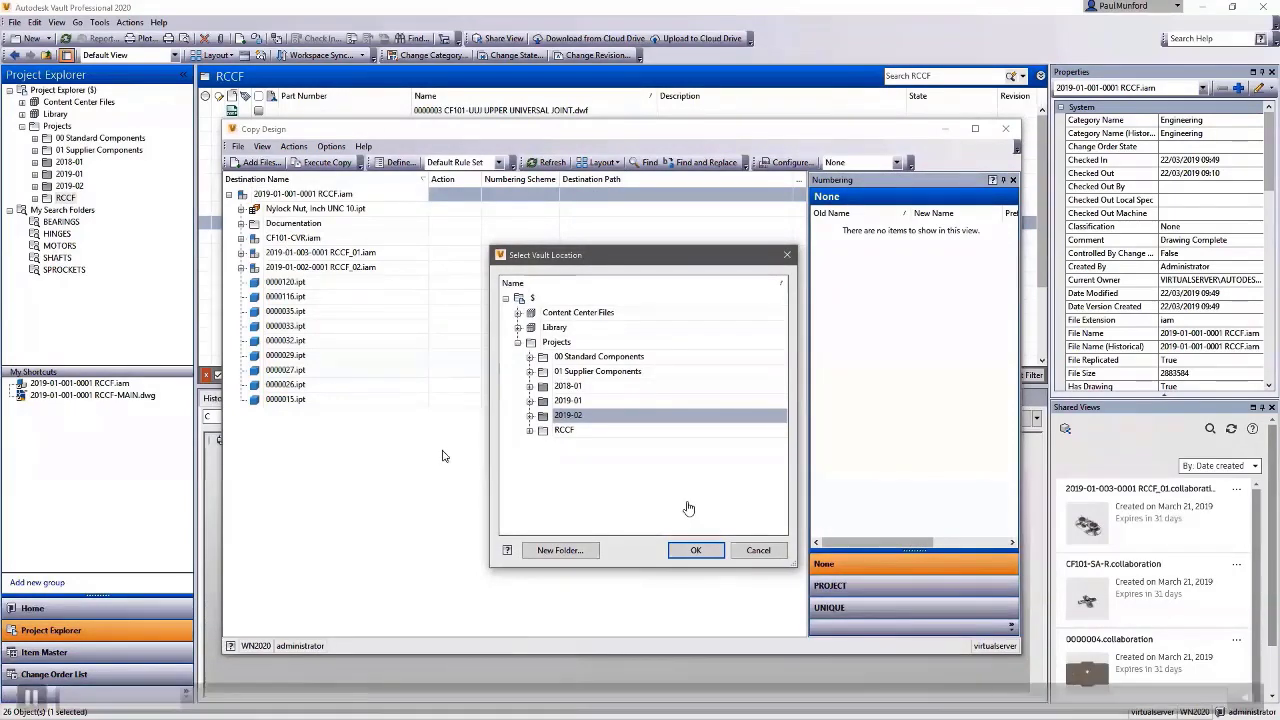
pyautogui.click(566, 416)
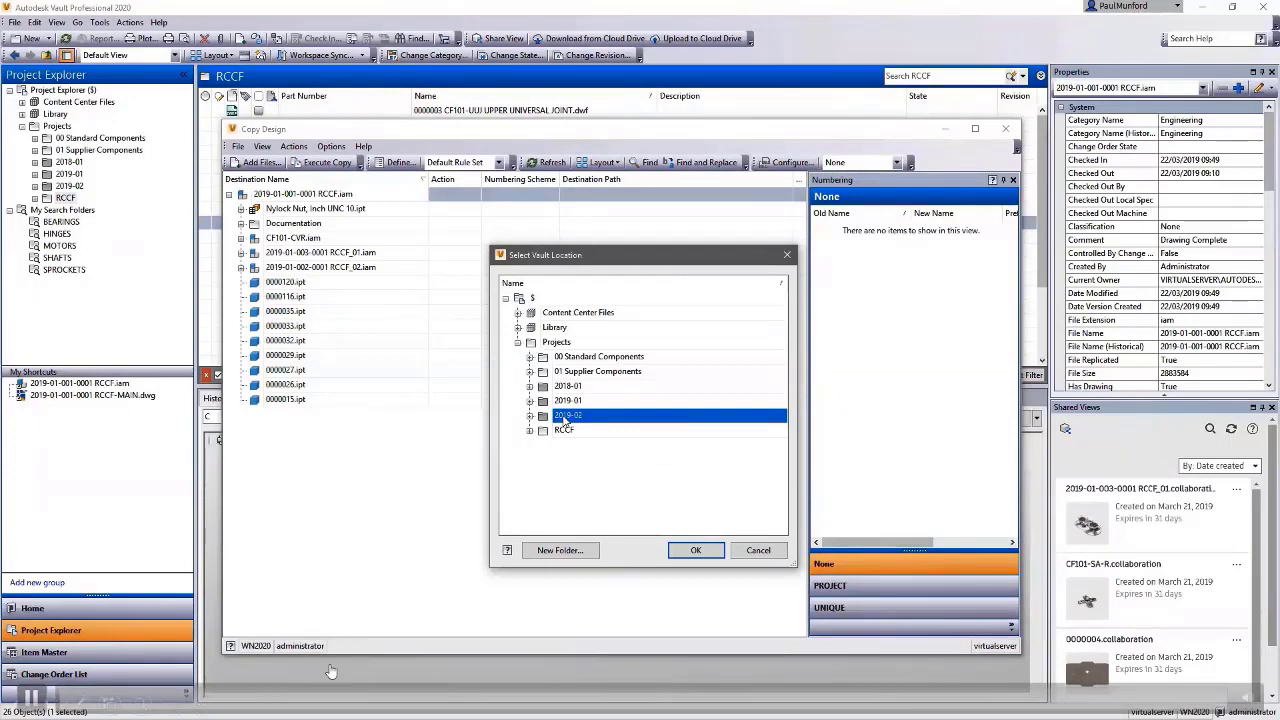
pyautogui.click(676, 550)
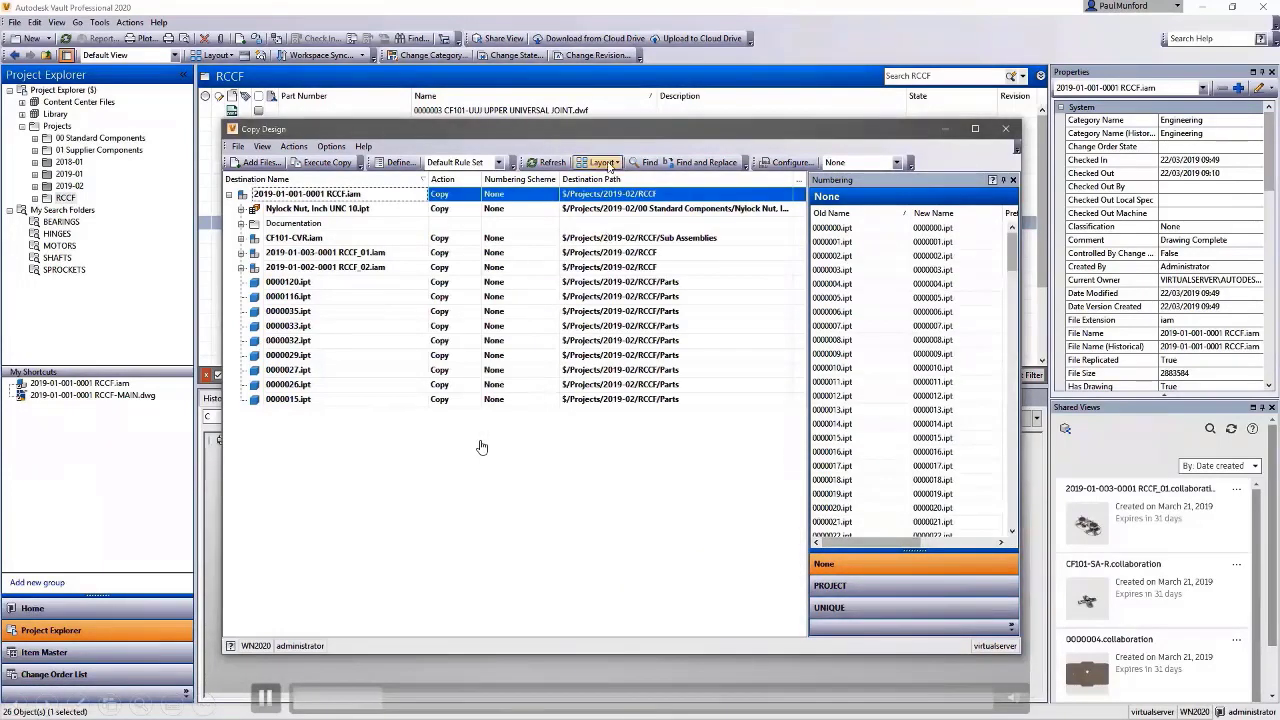
# In folder view, set the 01 Supplier Components and 00 Standard Components to Reuse.
pyautogui.click(603, 162)
pyautogui.click(607, 210)
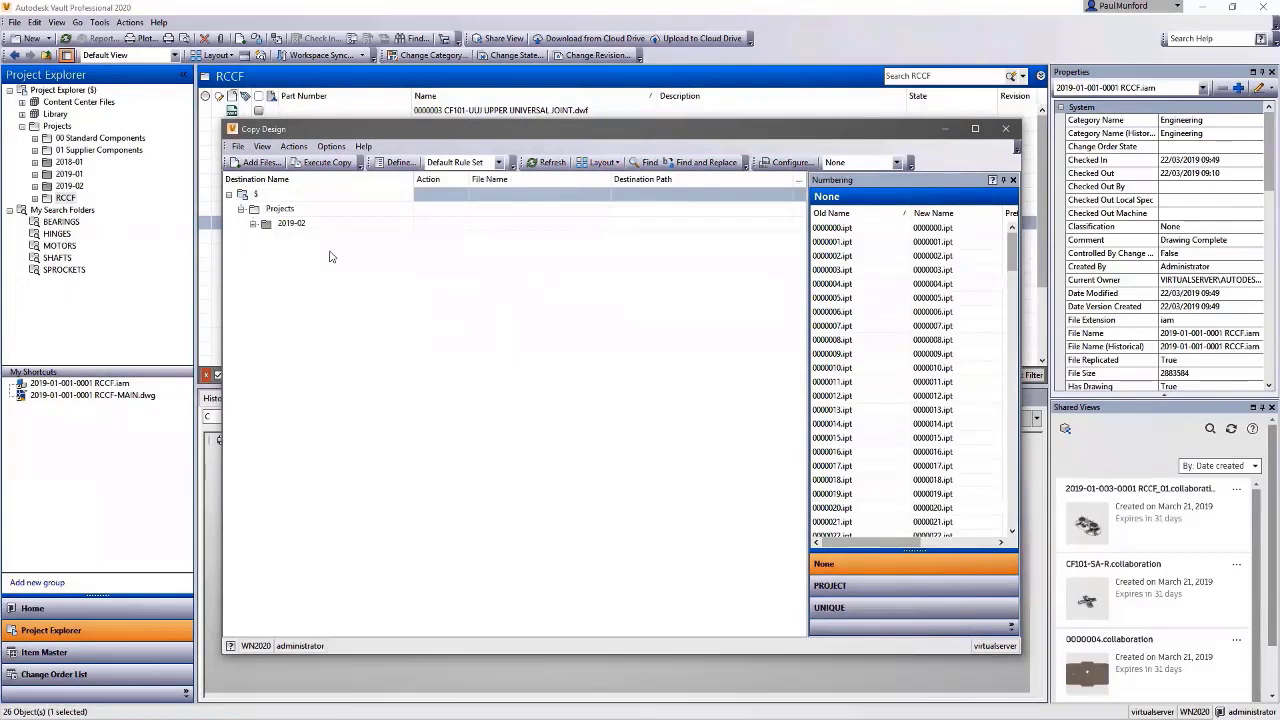
pyautogui.click(253, 223)
pyautogui.click(265, 252)
pyautogui.click(265, 429)
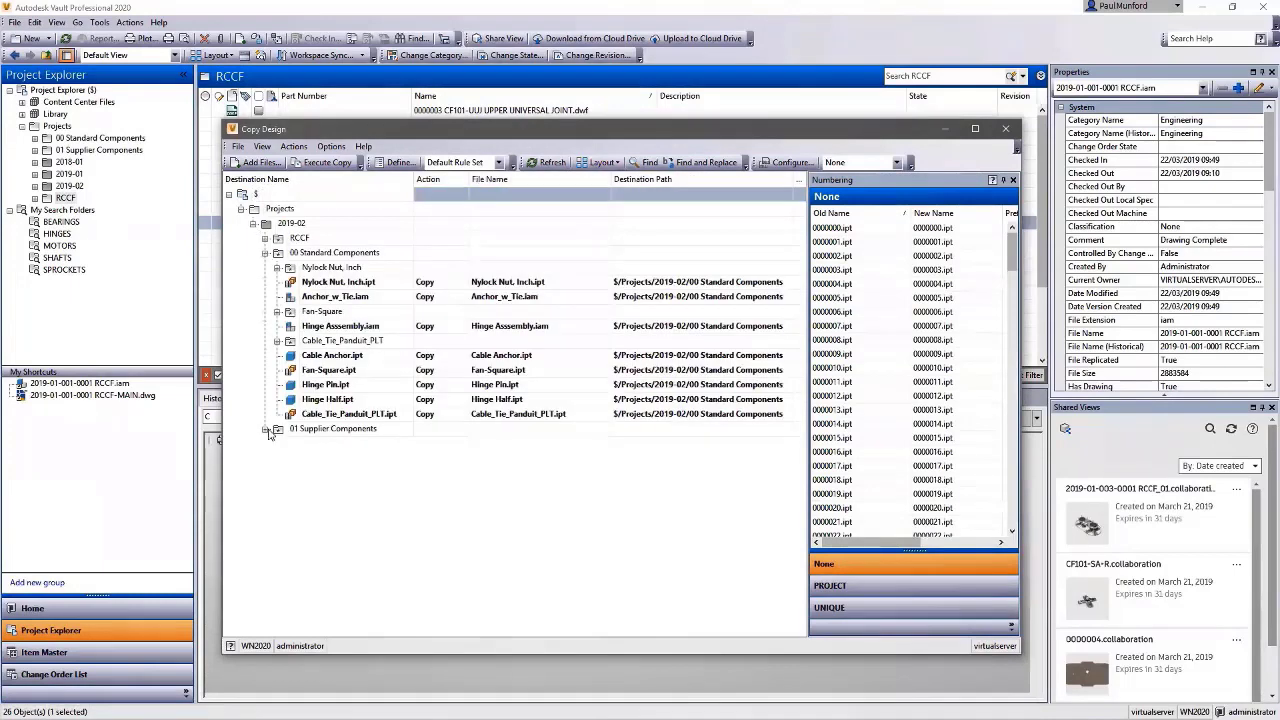
pyautogui.rightClick(313, 430)
pyautogui.click(368, 501)
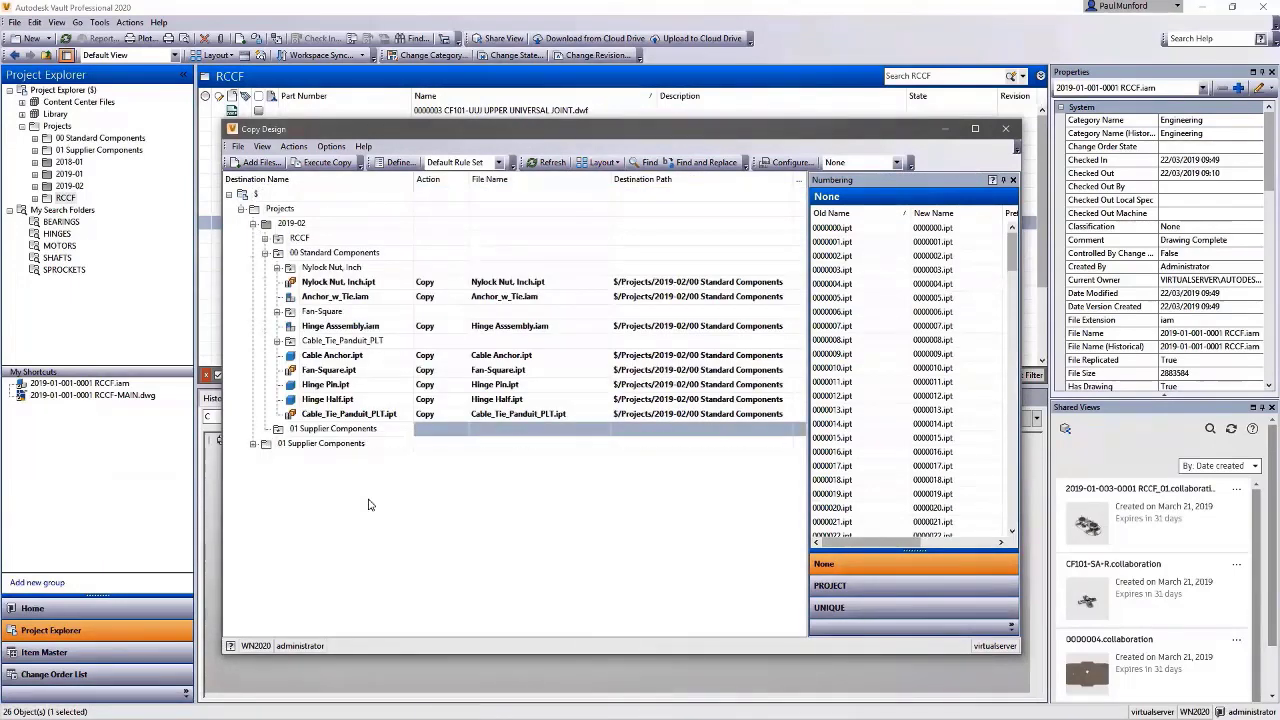
pyautogui.rightClick(349, 256)
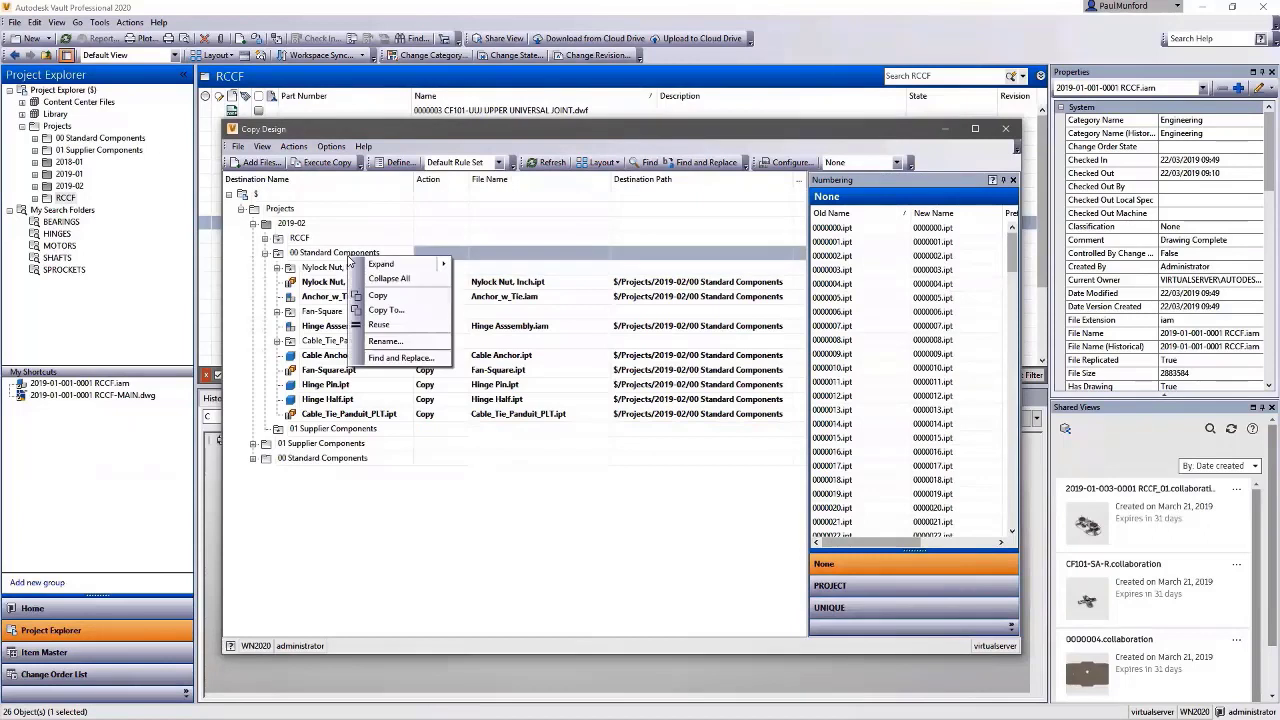
pyautogui.click(389, 278)
# Return to the flat list and copy the six drawing files to 2019-02.
pyautogui.click(592, 163)
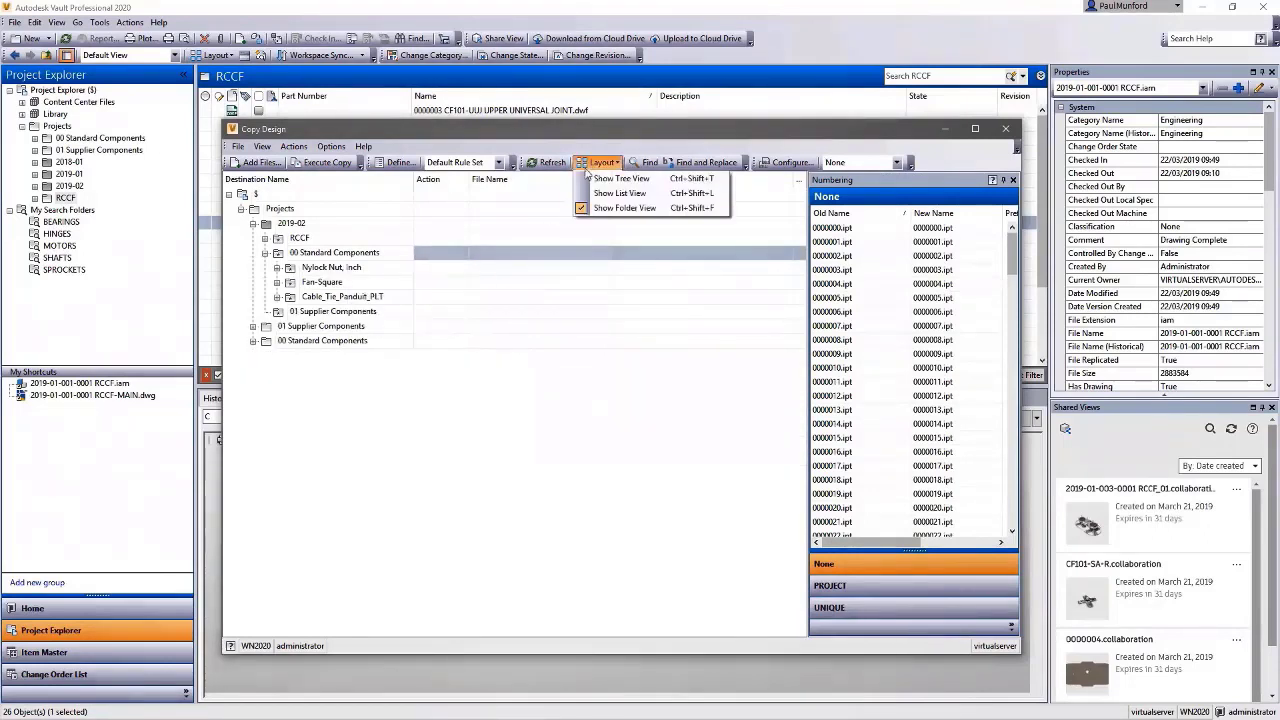
pyautogui.click(620, 193)
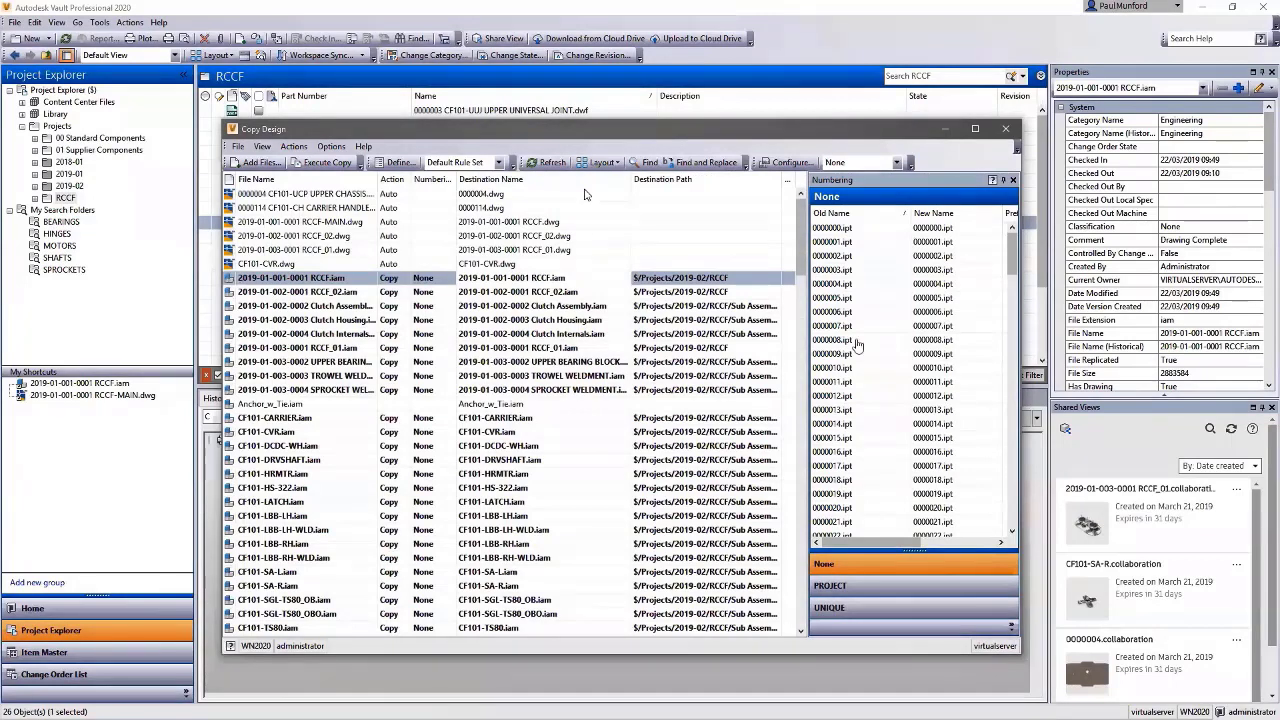
pyautogui.moveTo(586, 194); pyautogui.dragTo(290, 264)
pyautogui.rightClick(290, 264)
pyautogui.click(330, 284)
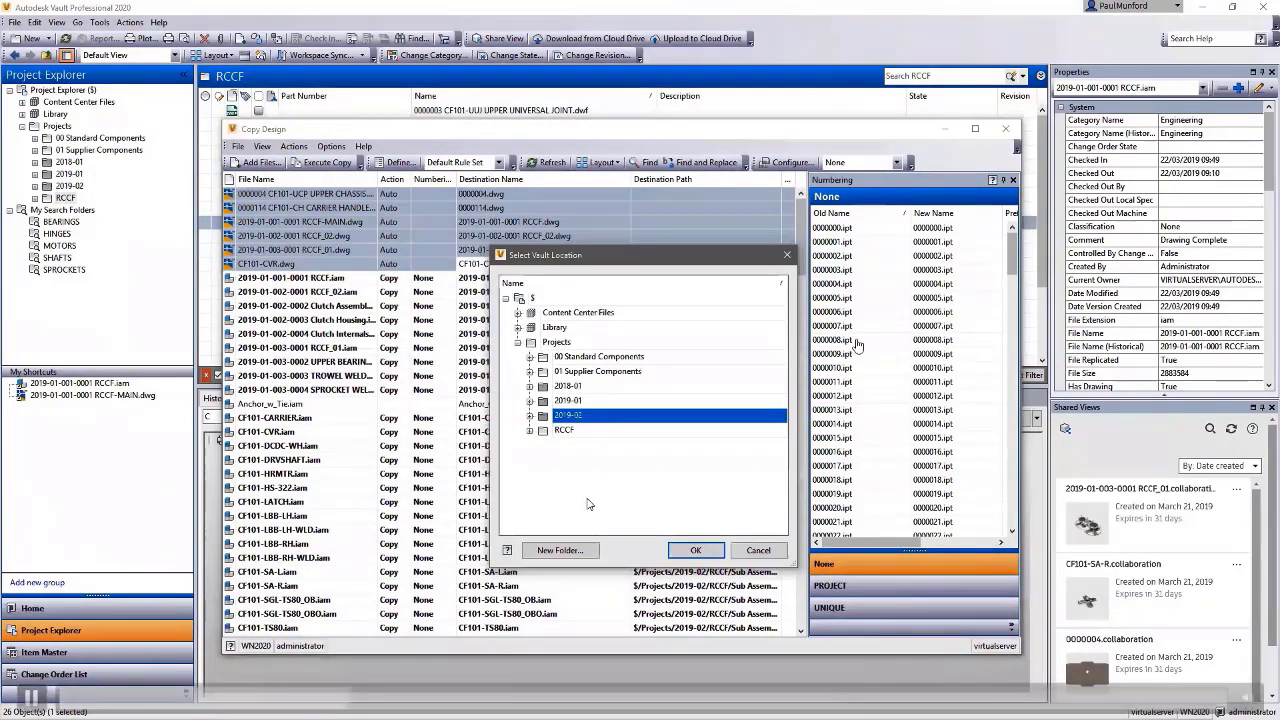
pyautogui.click(680, 551)
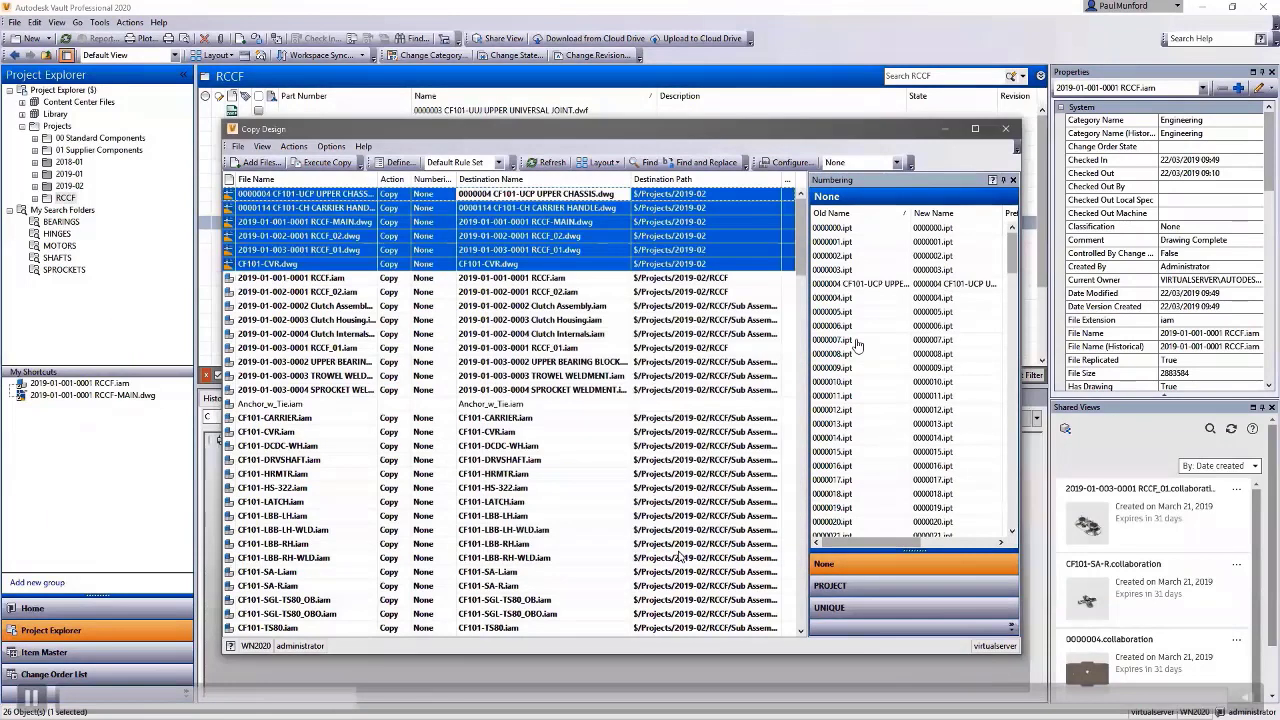
pyautogui.scroll(-10, 268, 214)
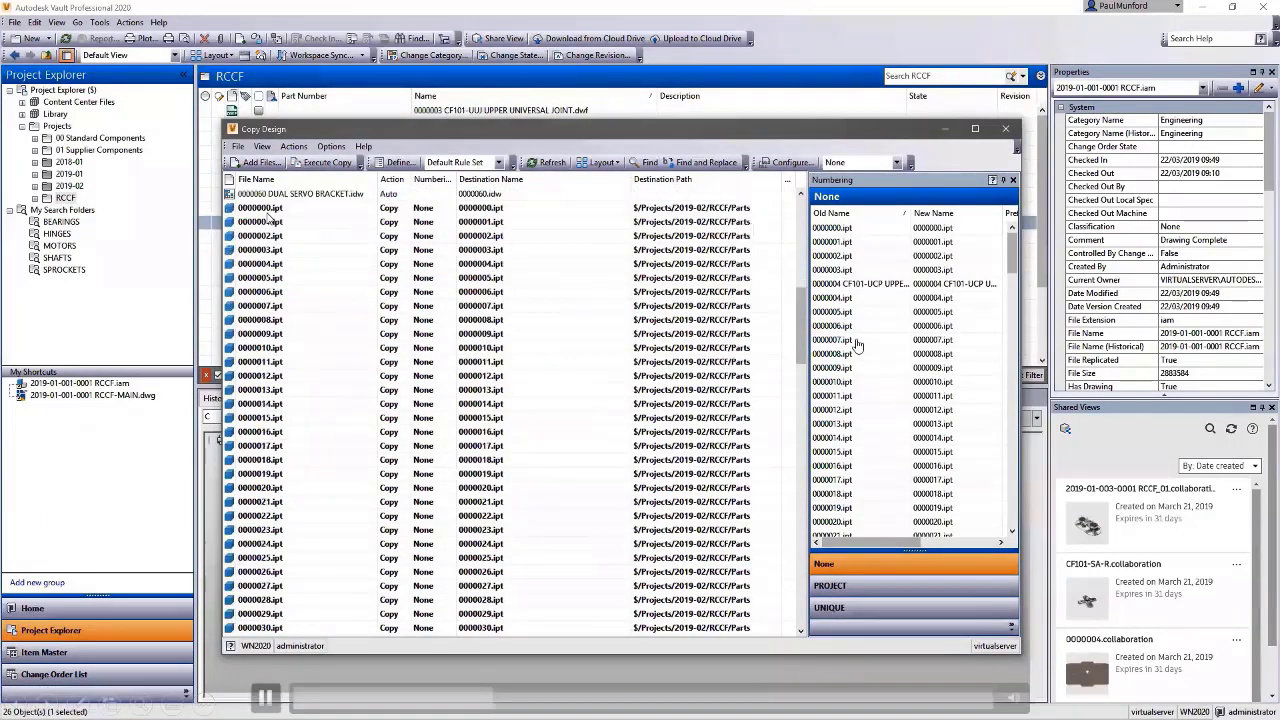
pyautogui.click(266, 208)
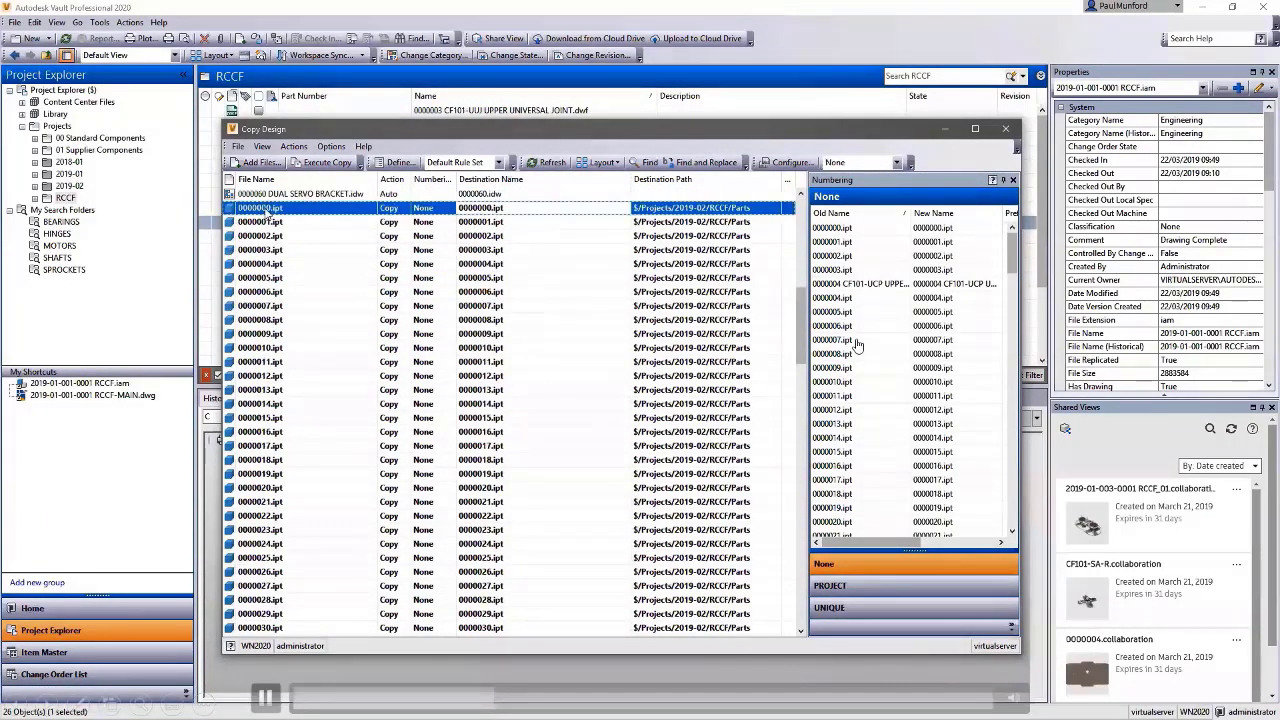
pyautogui.scroll(-15, 268, 214)
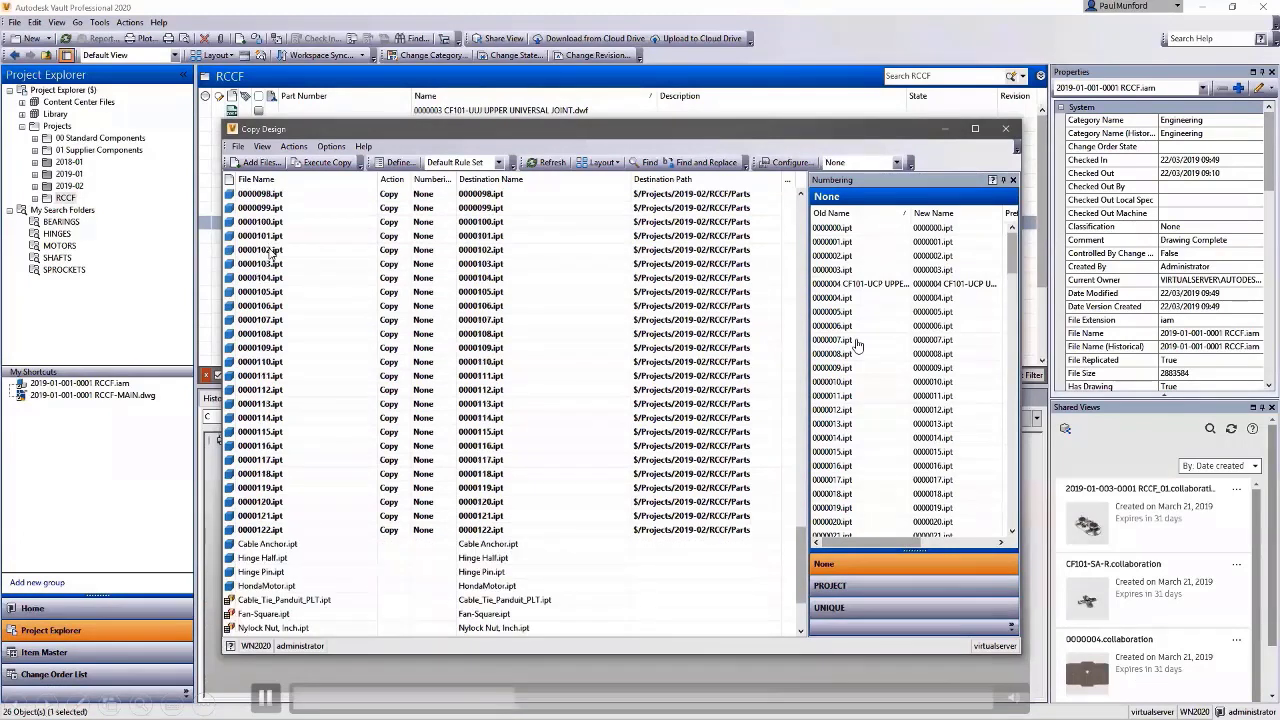
pyautogui.scroll(-1, 270, 254)
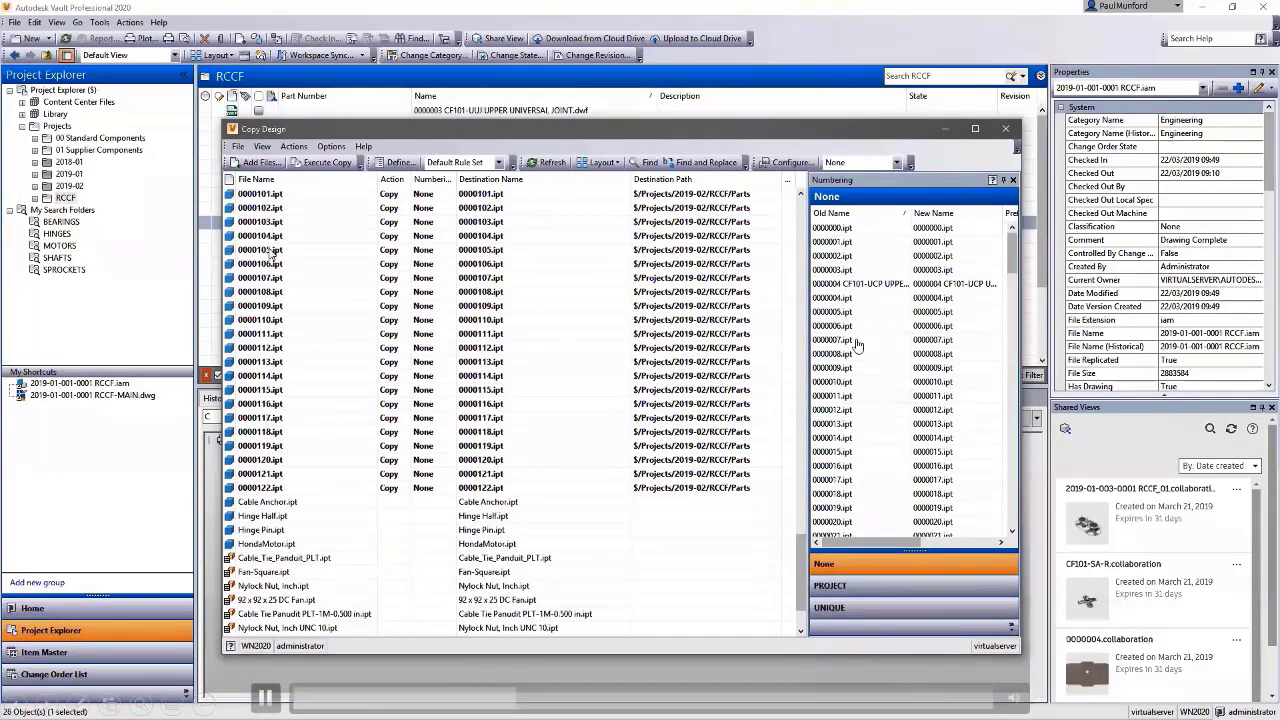
# Apply the UNIQUE numbering scheme to parts 0000101 through 0000122.
pyautogui.keyDown('shift'); pyautogui.click(268, 487); pyautogui.keyUp('shift')
pyautogui.rightClick(268, 487)
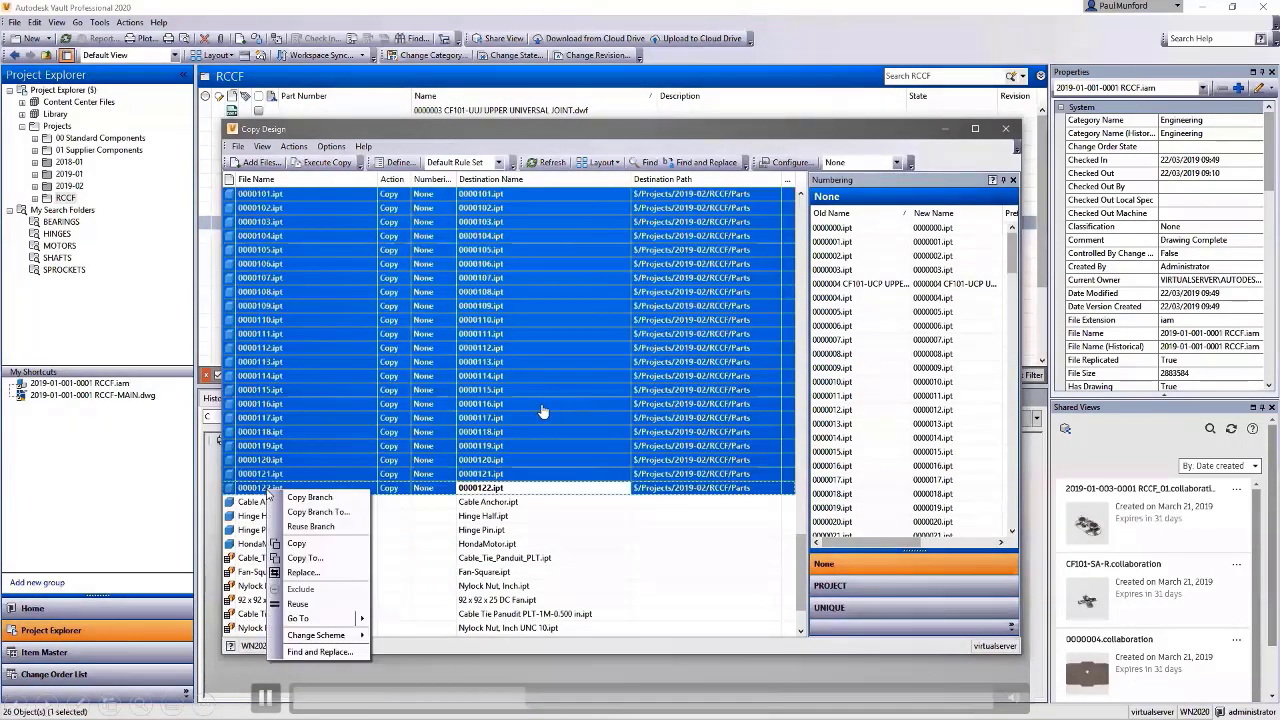
pyautogui.moveTo(330, 635)
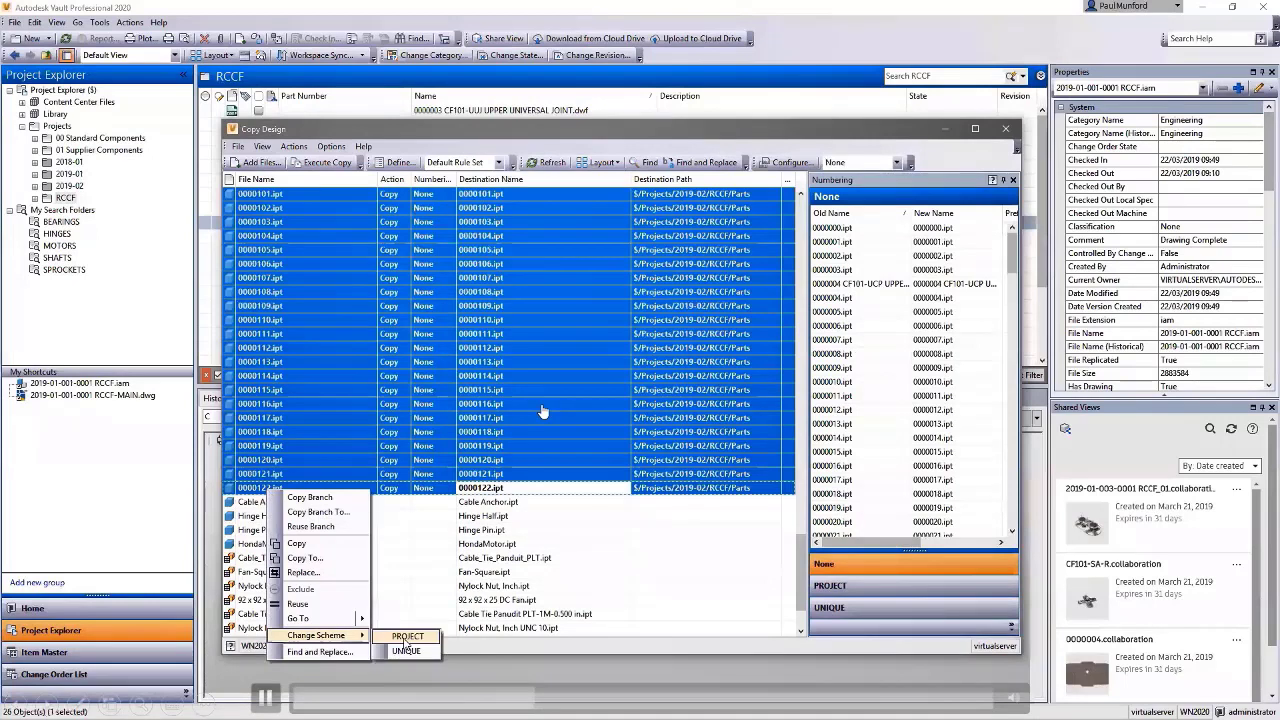
pyautogui.click(406, 650)
# In tree view, replace all 2019-01 destination names with 2019-02.
pyautogui.click(601, 162)
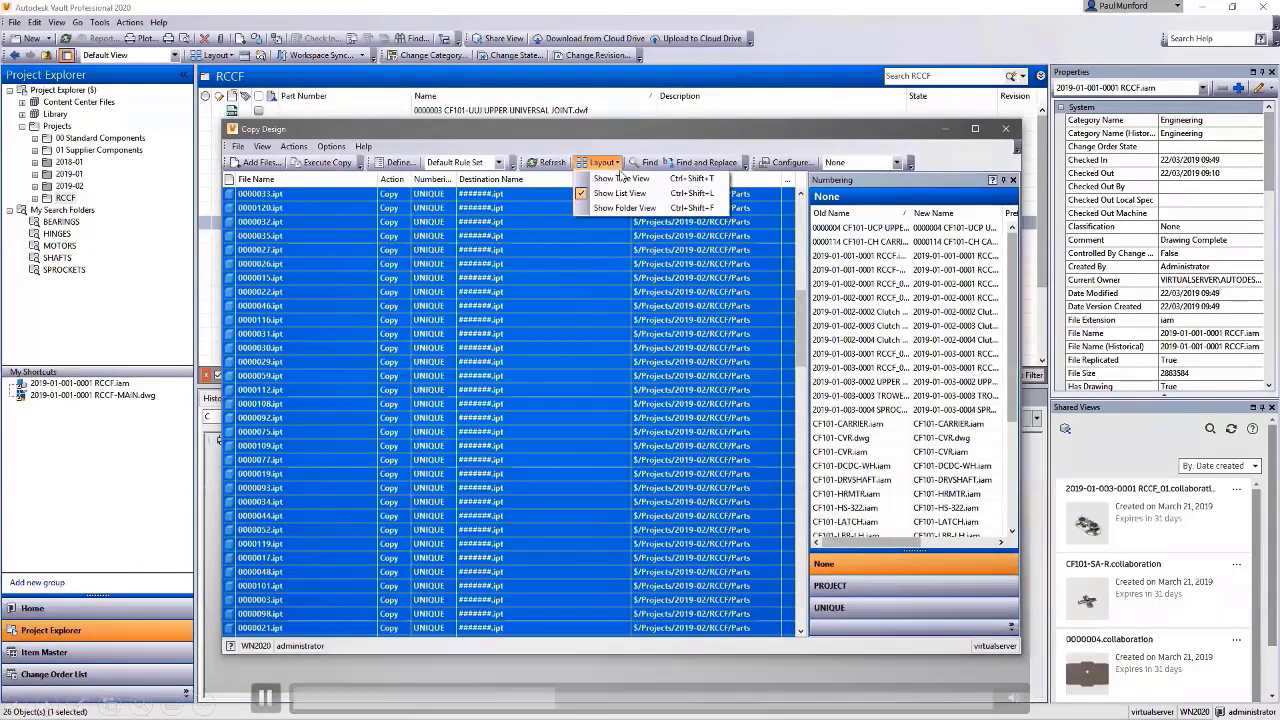
pyautogui.click(621, 179)
pyautogui.click(647, 162)
pyautogui.write('2019-01')
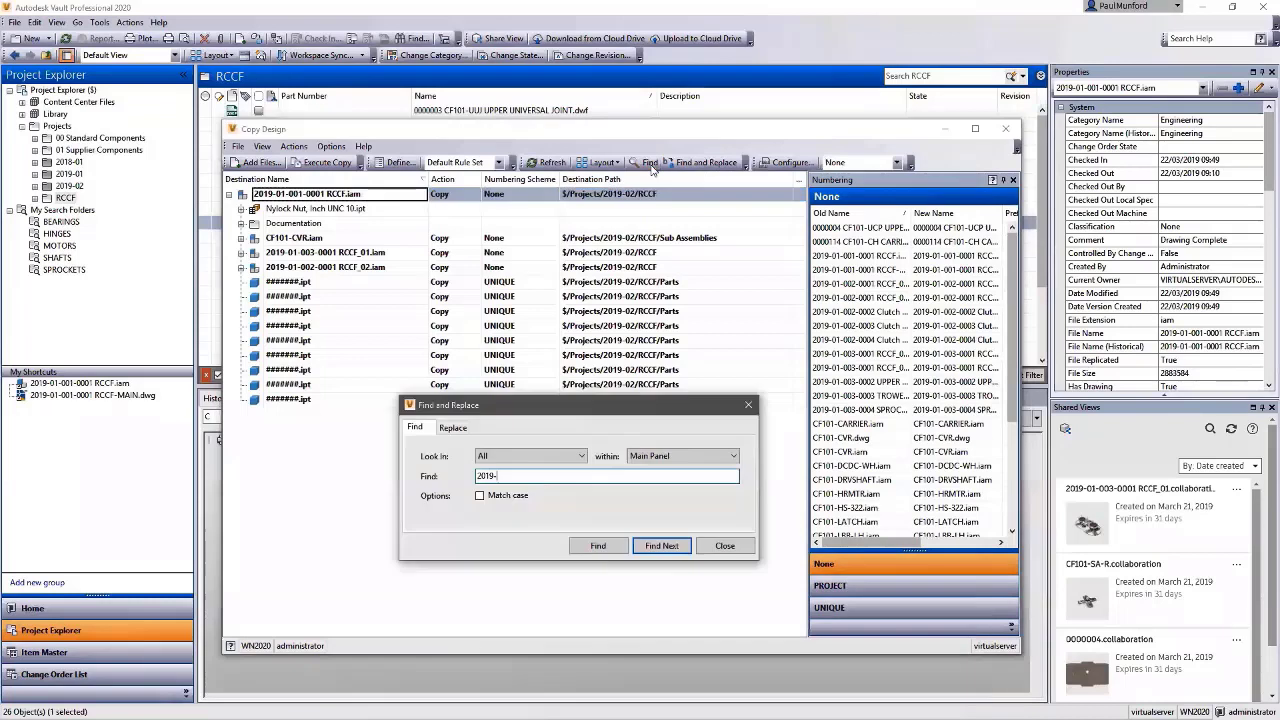
pyautogui.click(598, 545)
pyautogui.click(453, 427)
pyautogui.click(486, 495)
pyautogui.write('2019-02')
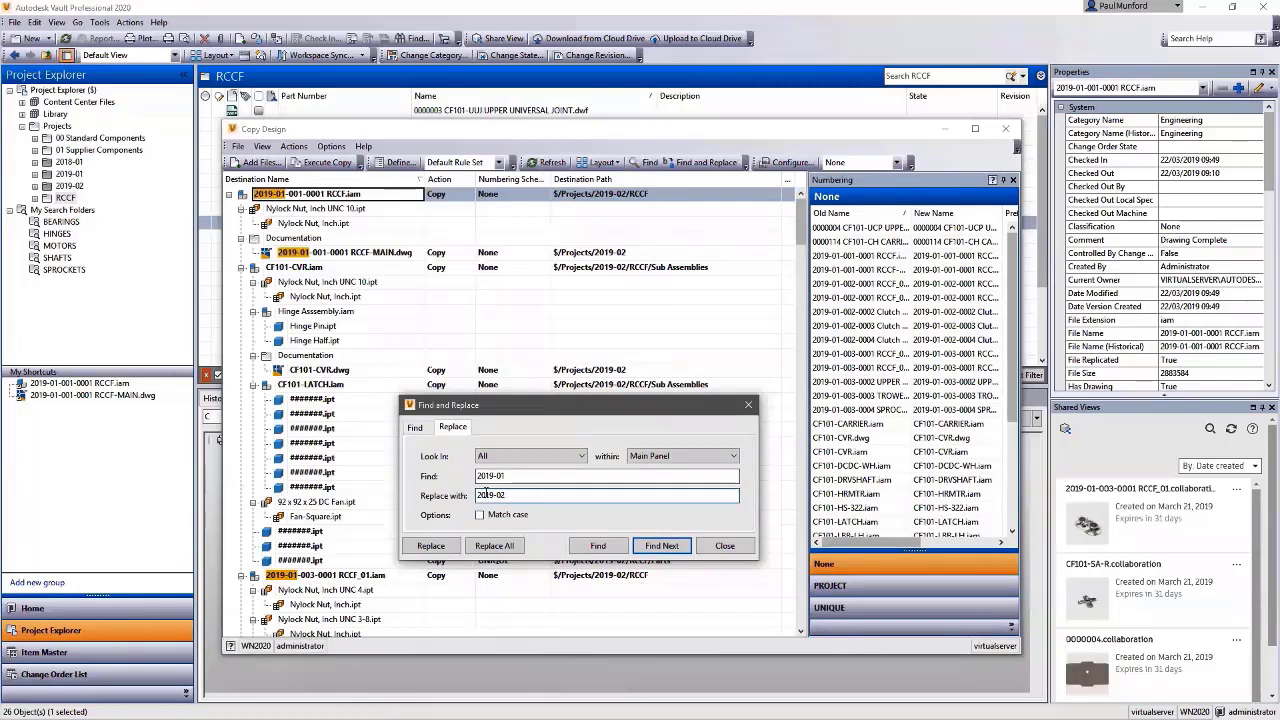
pyautogui.click(494, 545)
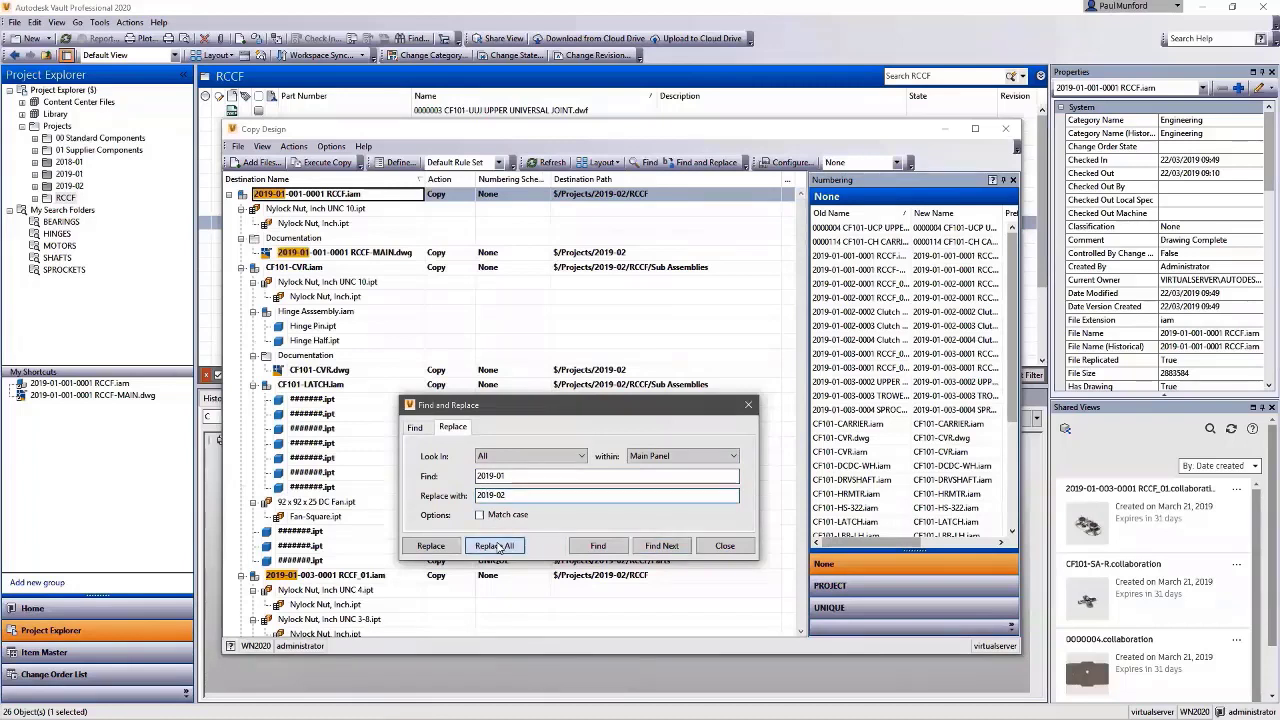
pyautogui.click(710, 549)
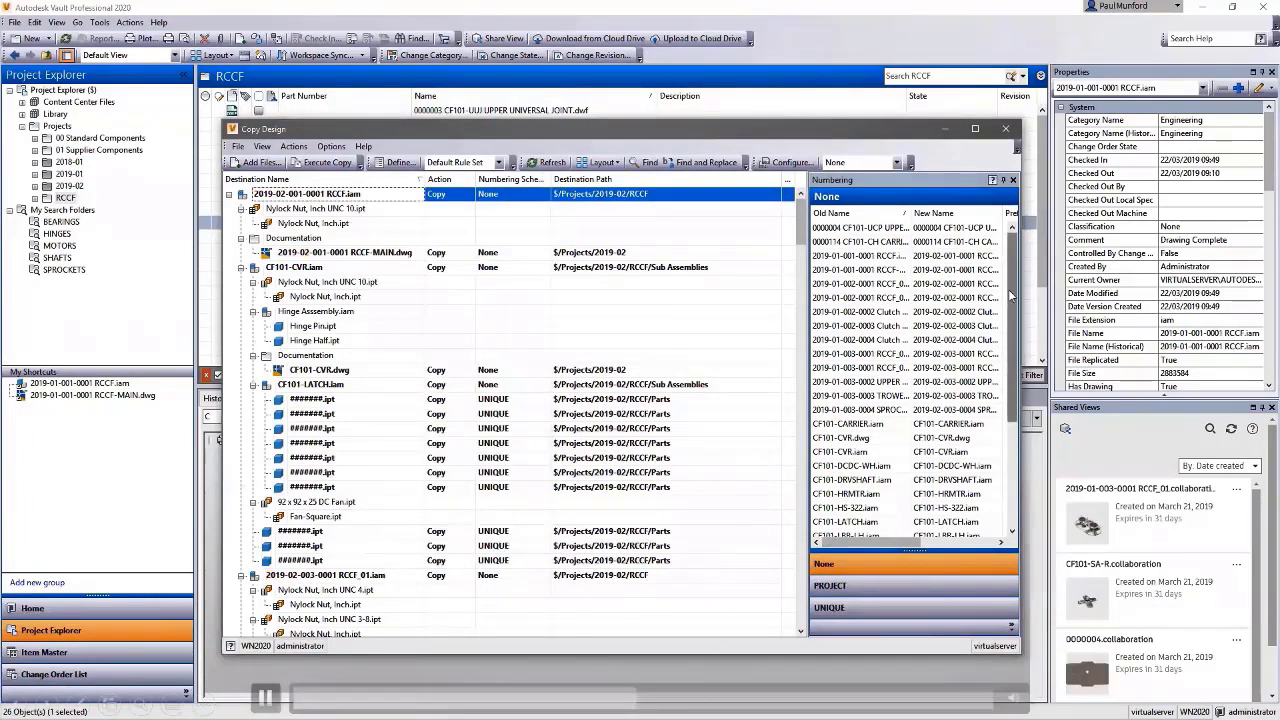
# Begin selecting the CF101 files in the numbering list.
pyautogui.moveTo(1010, 296); pyautogui.dragTo(1012, 313)
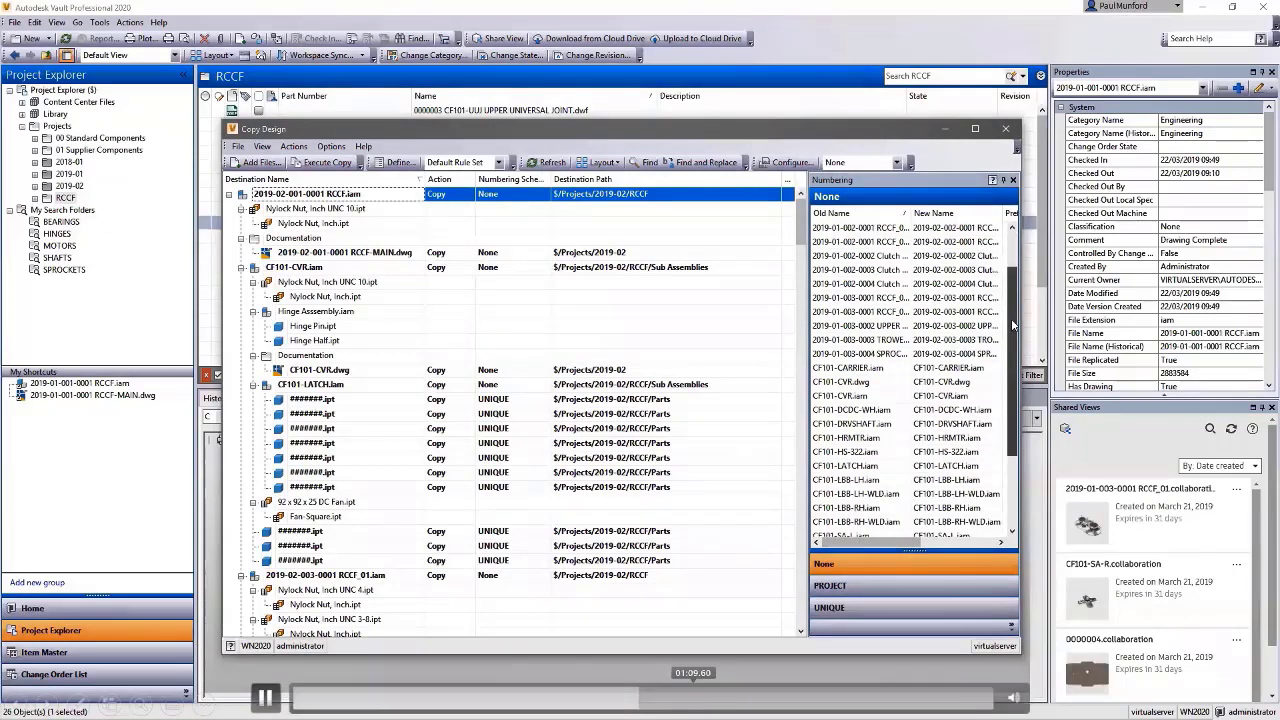
pyautogui.scroll(-3, 900, 400)
pyautogui.click(848, 270)
# Put the selected CF101 files on the PROJECT numbering scheme.
pyautogui.keyDown('shift'); pyautogui.click(836, 522); pyautogui.keyUp('shift')
pyautogui.rightClick(835, 527)
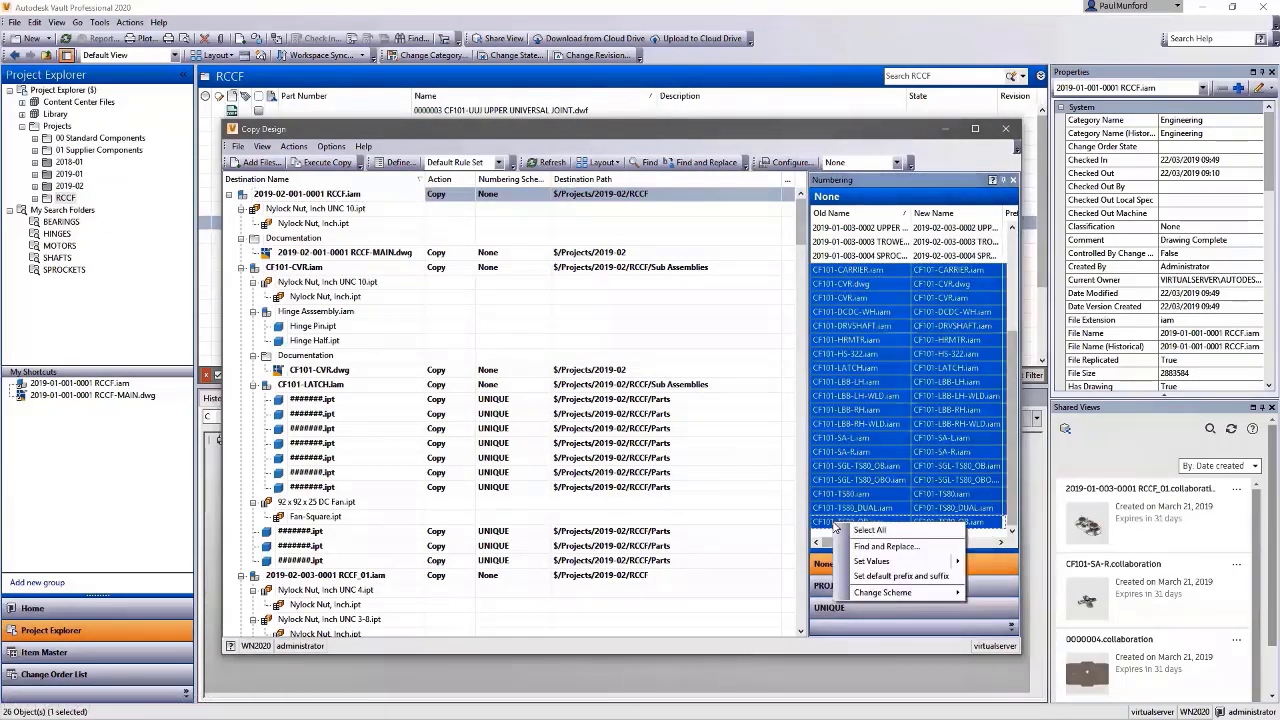
pyautogui.moveTo(900, 591)
pyautogui.click(985, 598)
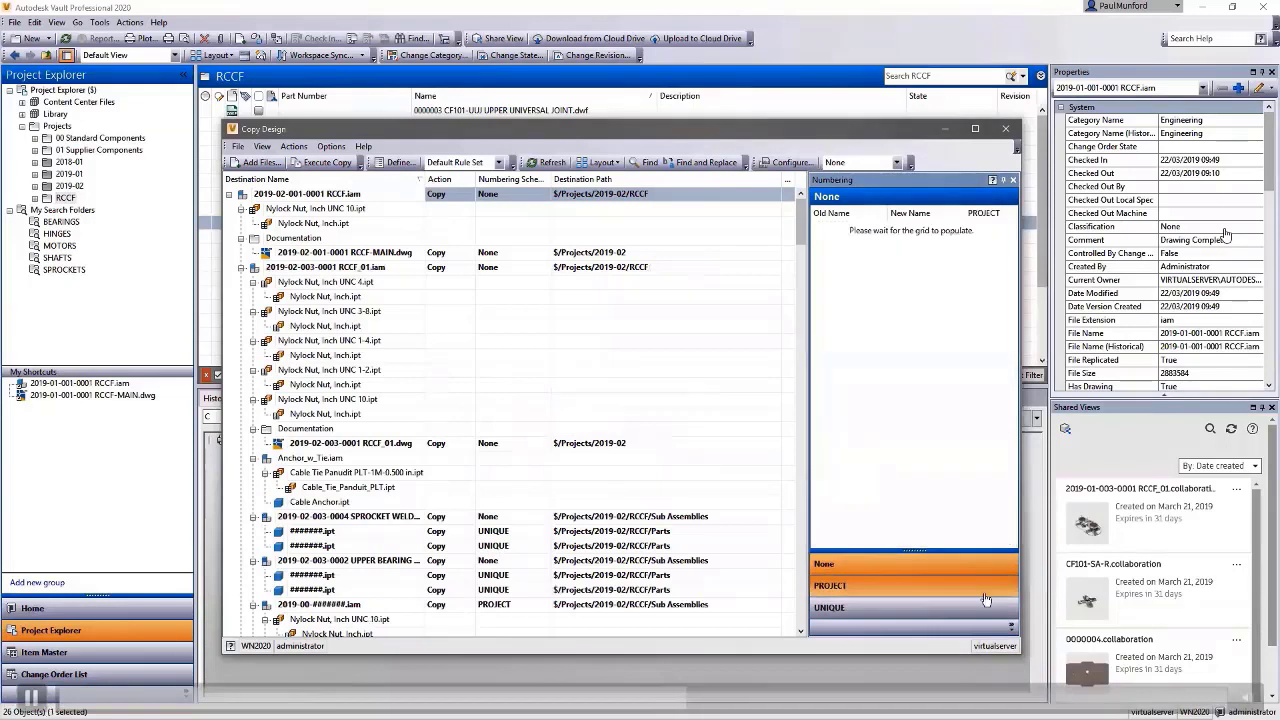
# Replace project code 00 with 02 throughout the Numbering panel.
pyautogui.rightClick(980, 228)
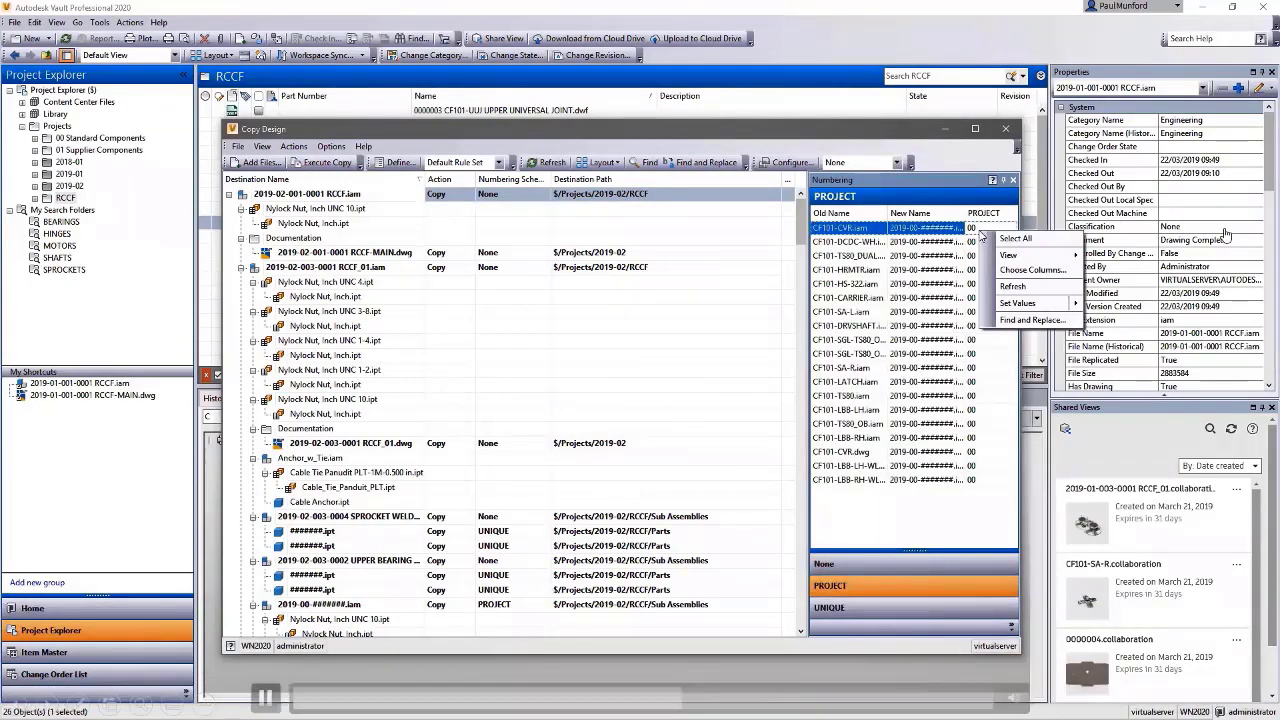
pyautogui.click(996, 328)
pyautogui.click(700, 456)
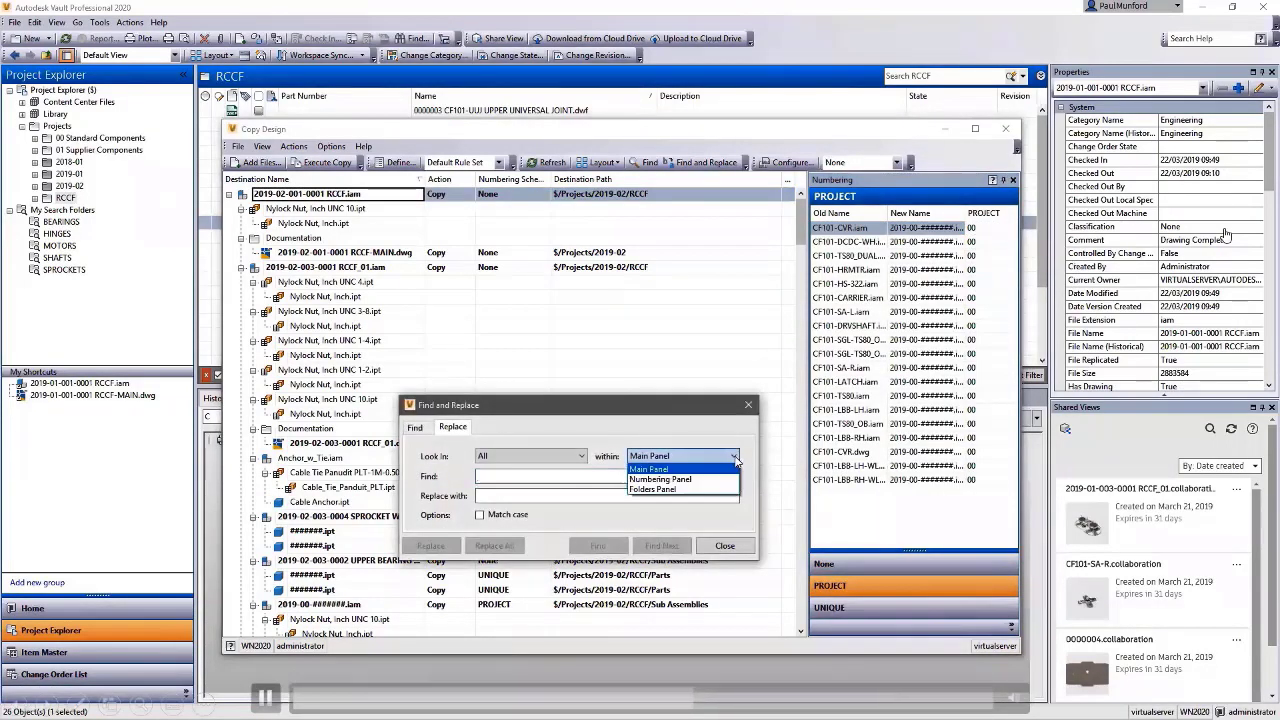
pyautogui.click(700, 478)
pyautogui.click(720, 476)
pyautogui.write('00')
pyautogui.click(720, 496)
pyautogui.write('02')
pyautogui.click(507, 549)
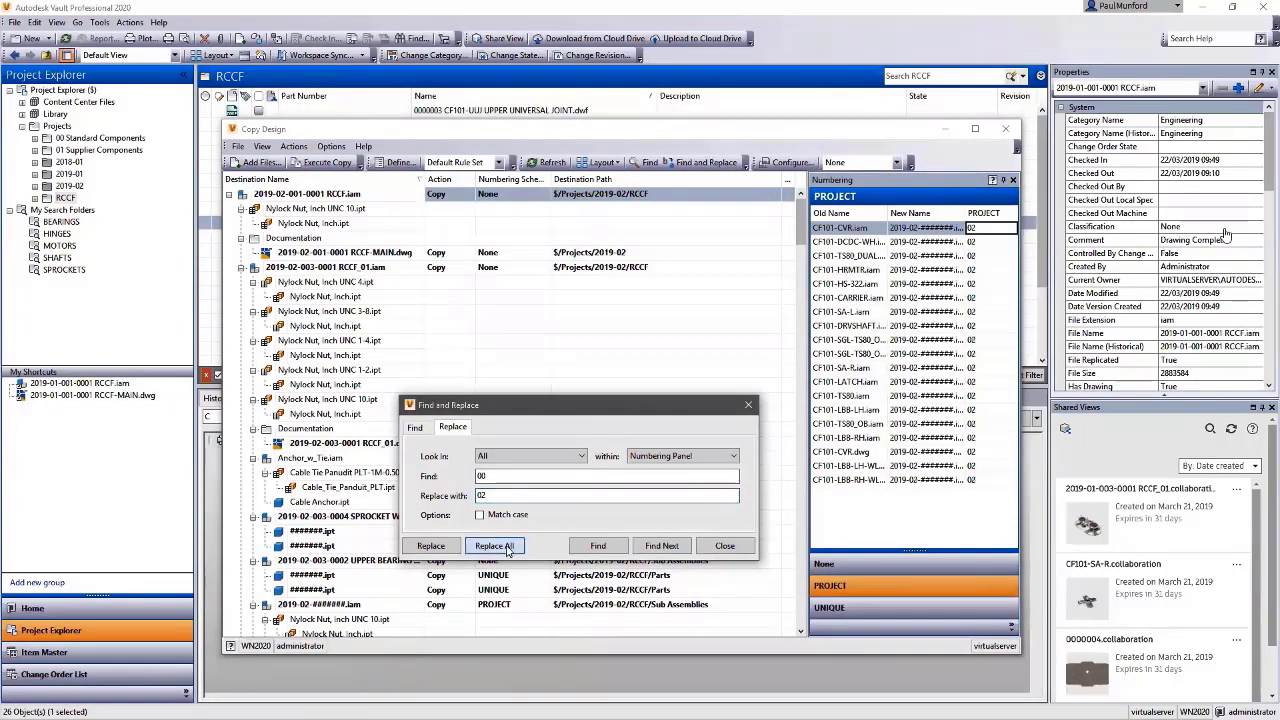
pyautogui.click(724, 546)
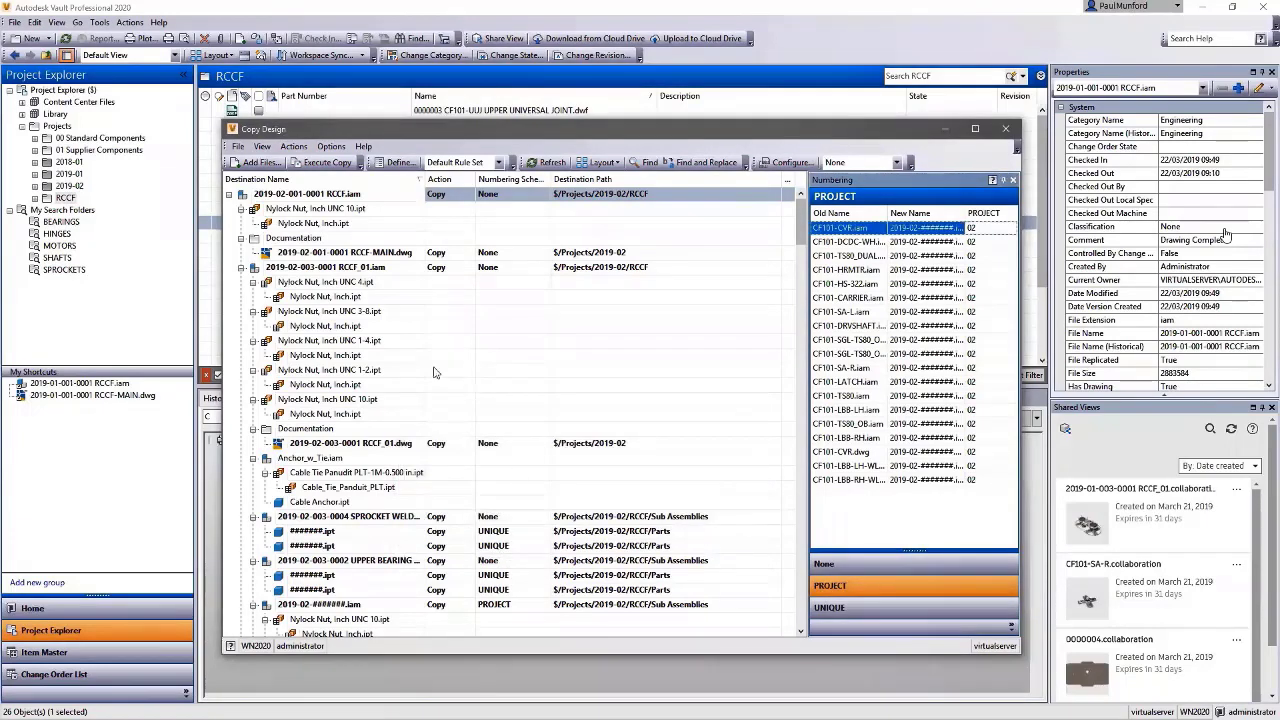
pyautogui.click(349, 221)
# Remove all attachments and the BOM object, then execute the copy.
pyautogui.click(340, 148)
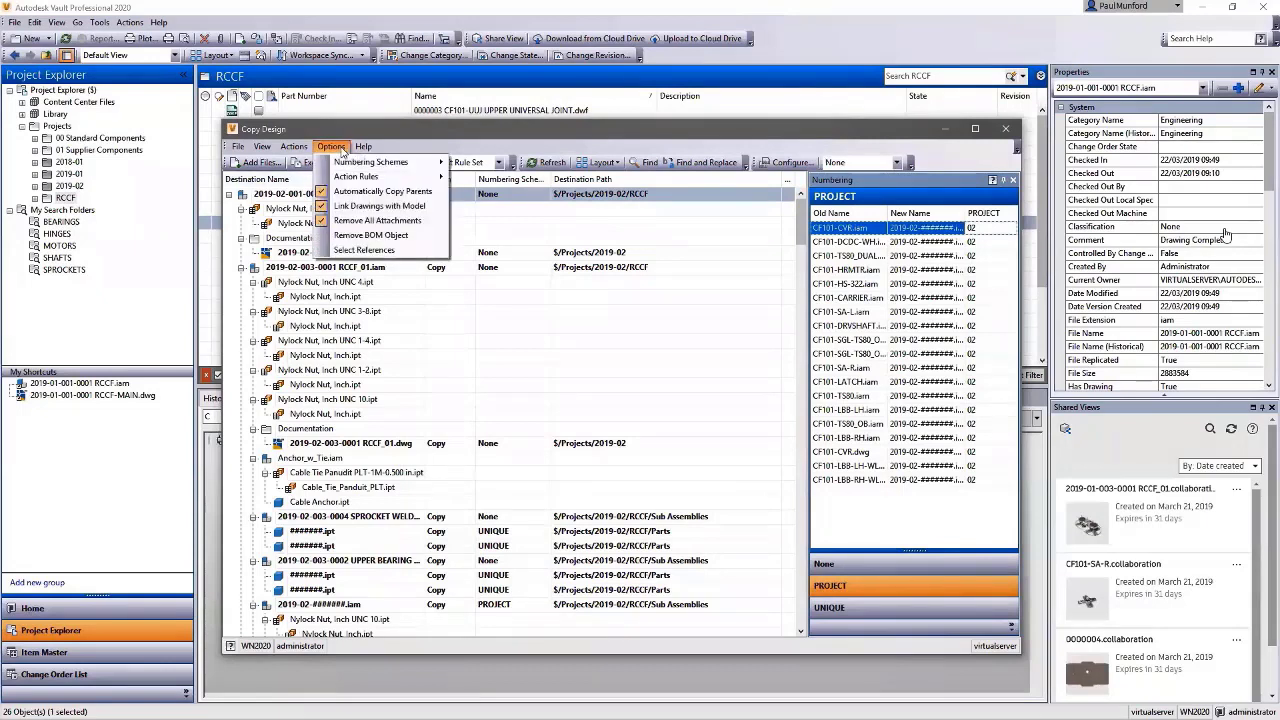
pyautogui.click(345, 237)
pyautogui.click(316, 165)
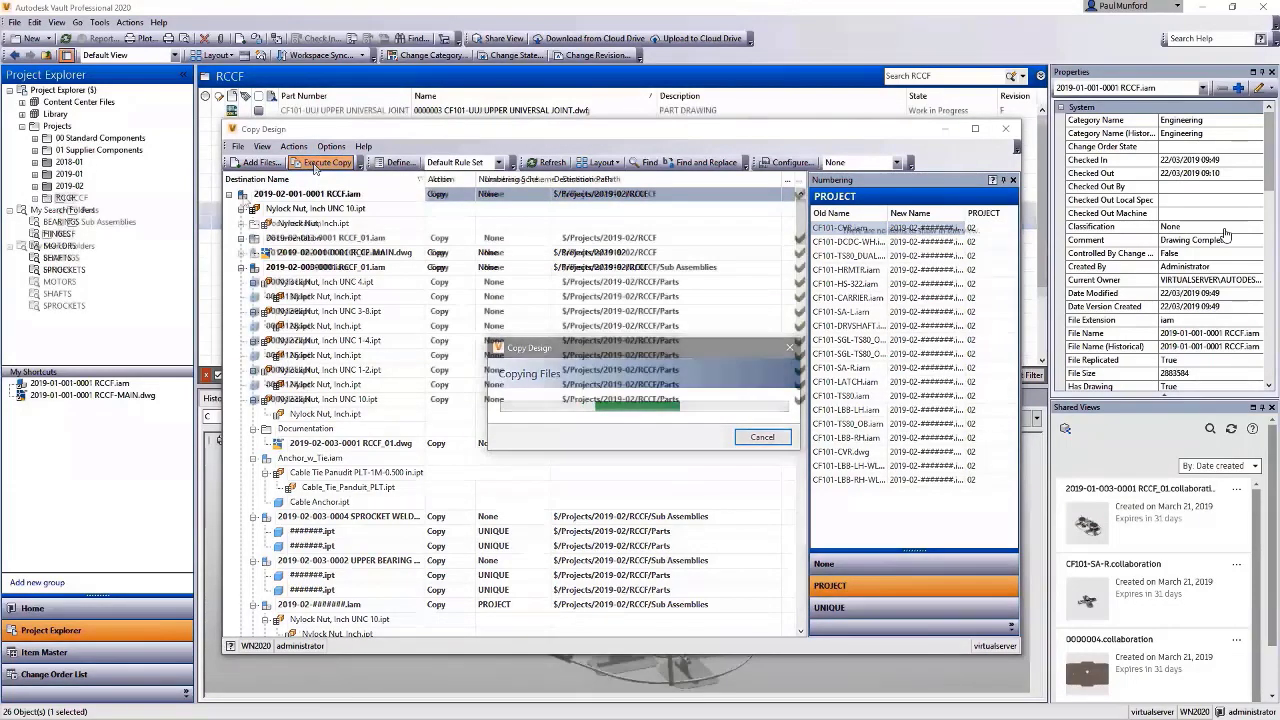
pyautogui.rightClick(257, 196)
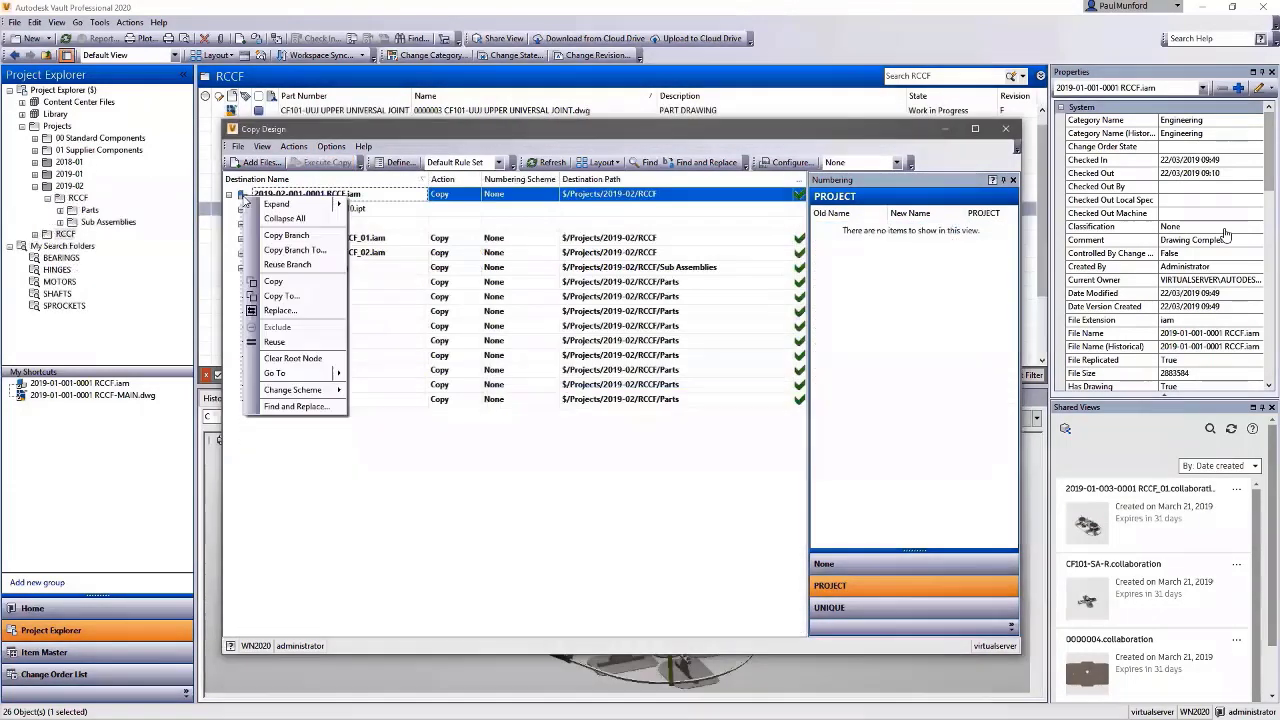
pyautogui.moveTo(300, 373)
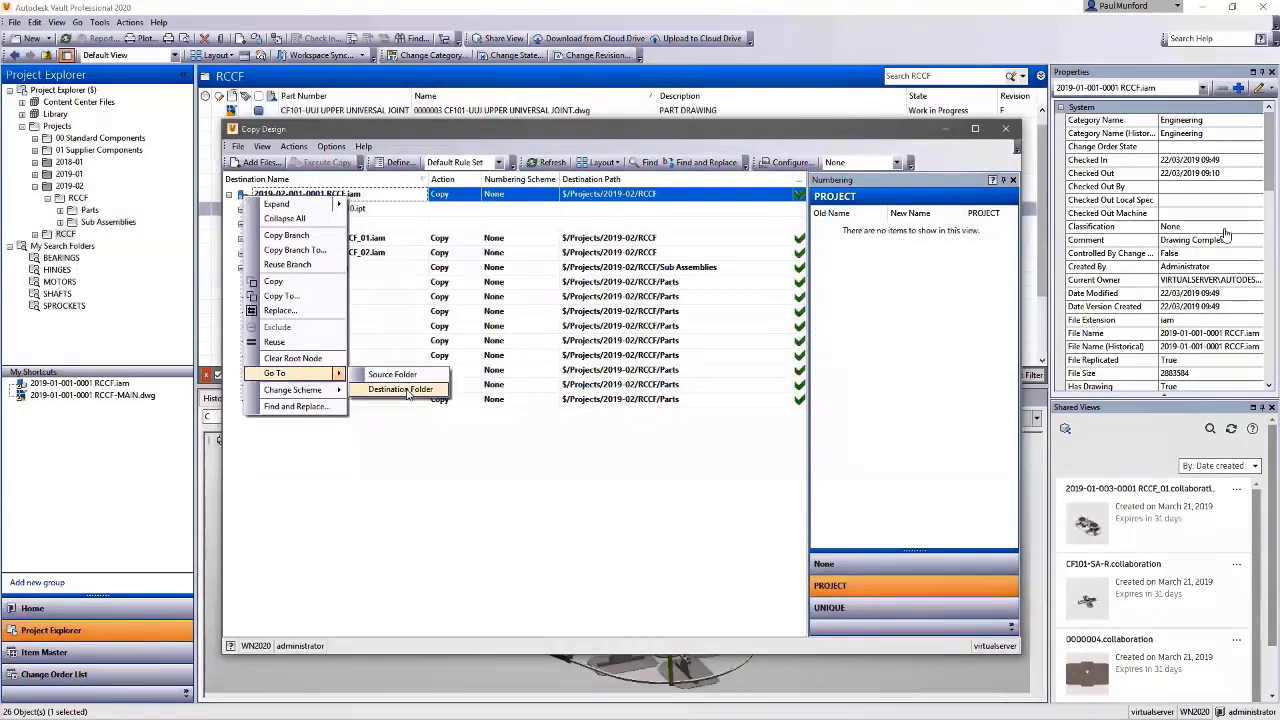
pyautogui.click(400, 389)
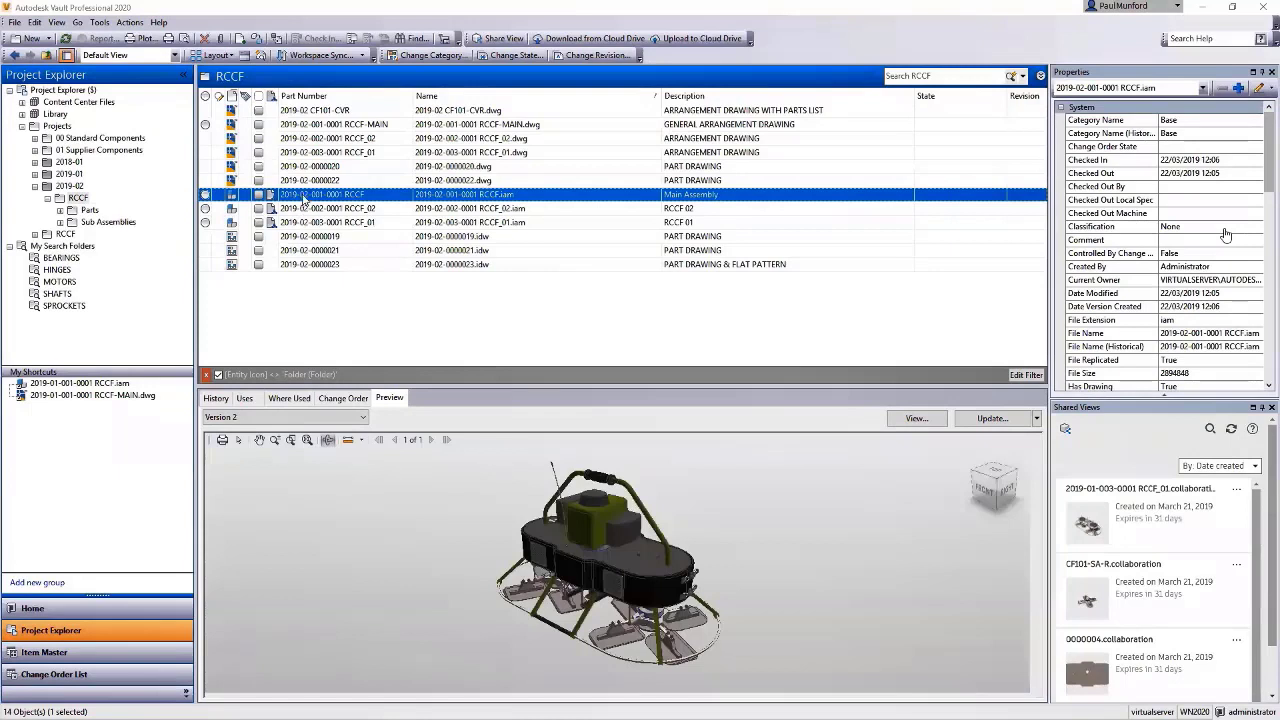
pyautogui.rightClick(303, 200)
pyautogui.click(327, 206)
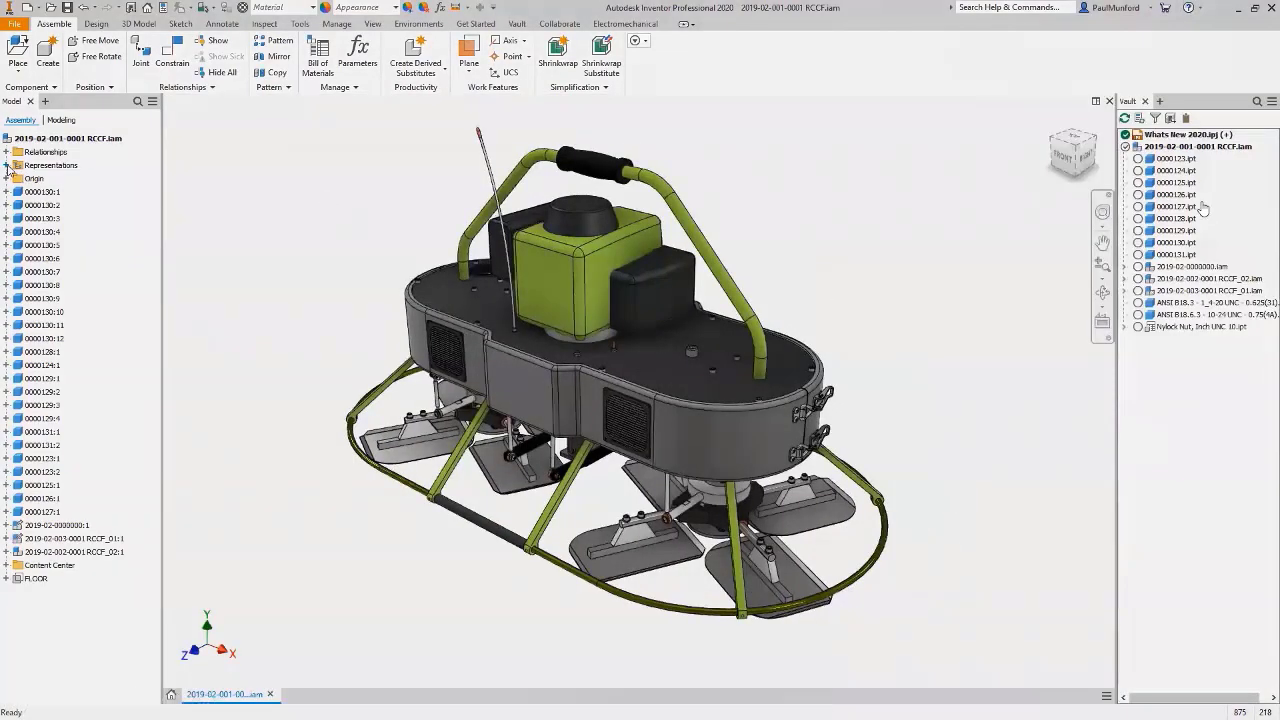
# Activate the RED view representation and open the assembly's main drawing.
pyautogui.click(7, 165)
pyautogui.doubleClick(58, 287)
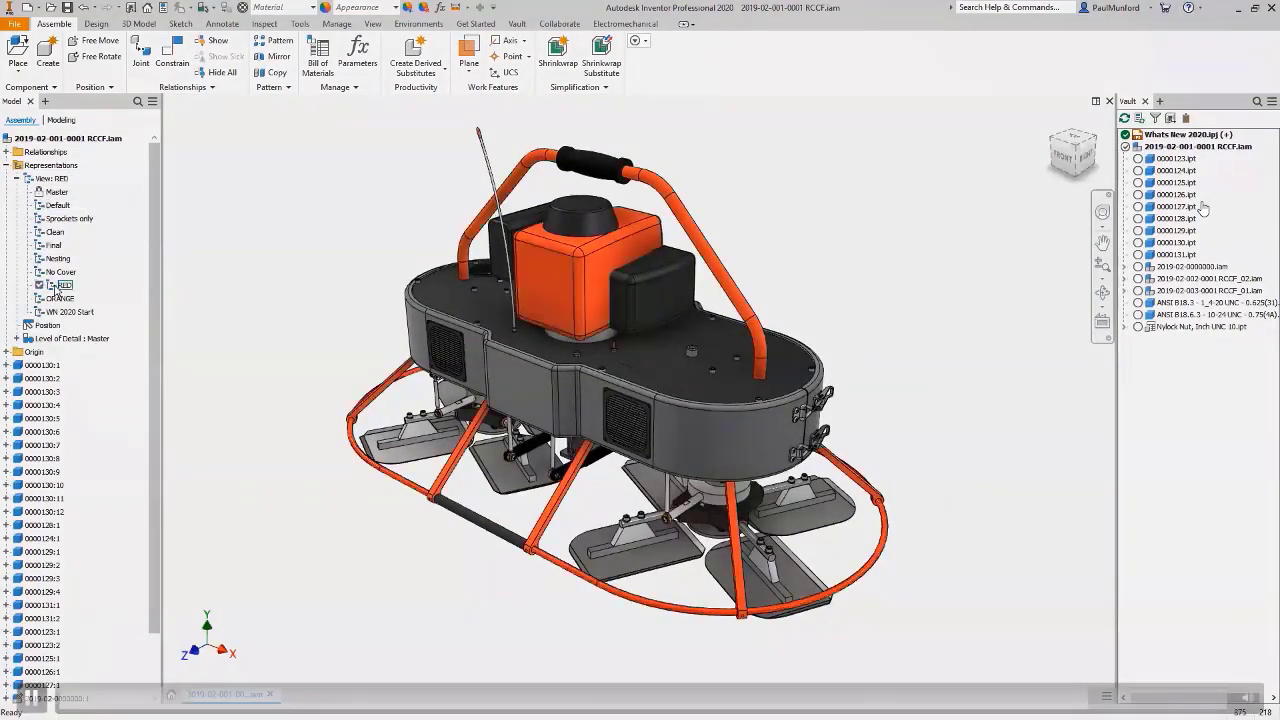
pyautogui.rightClick(92, 142)
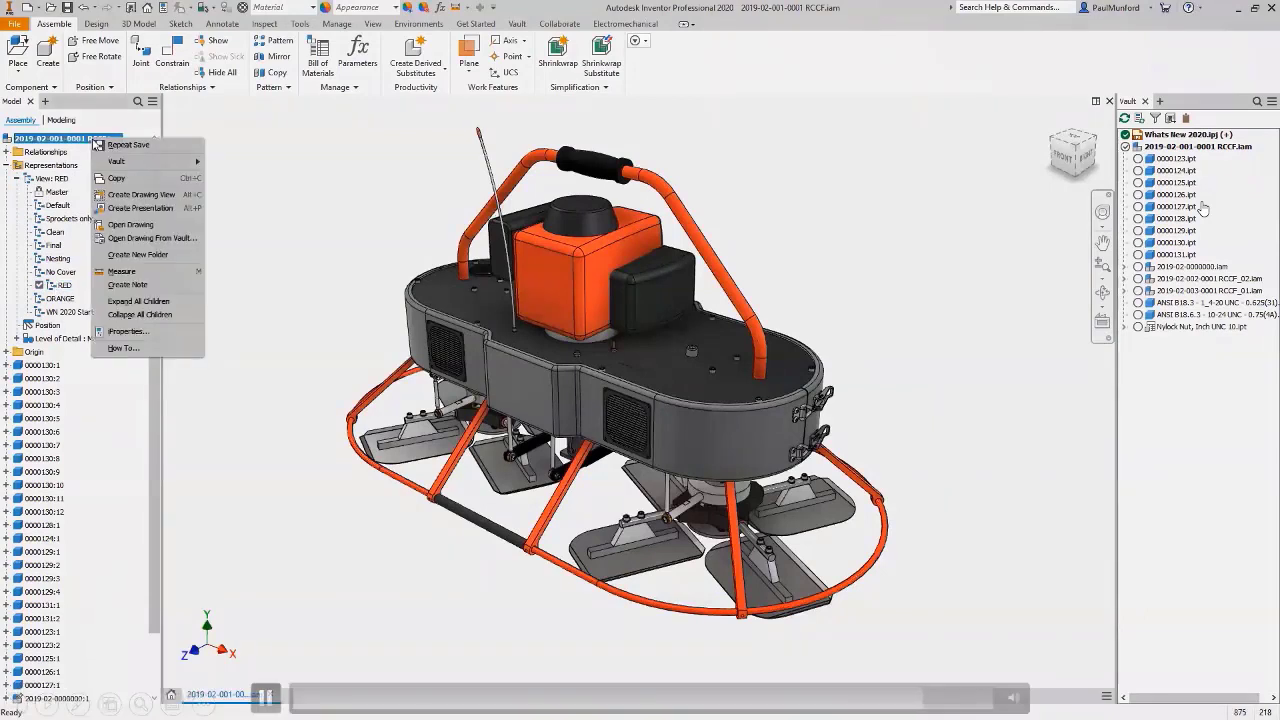
pyautogui.click(158, 237)
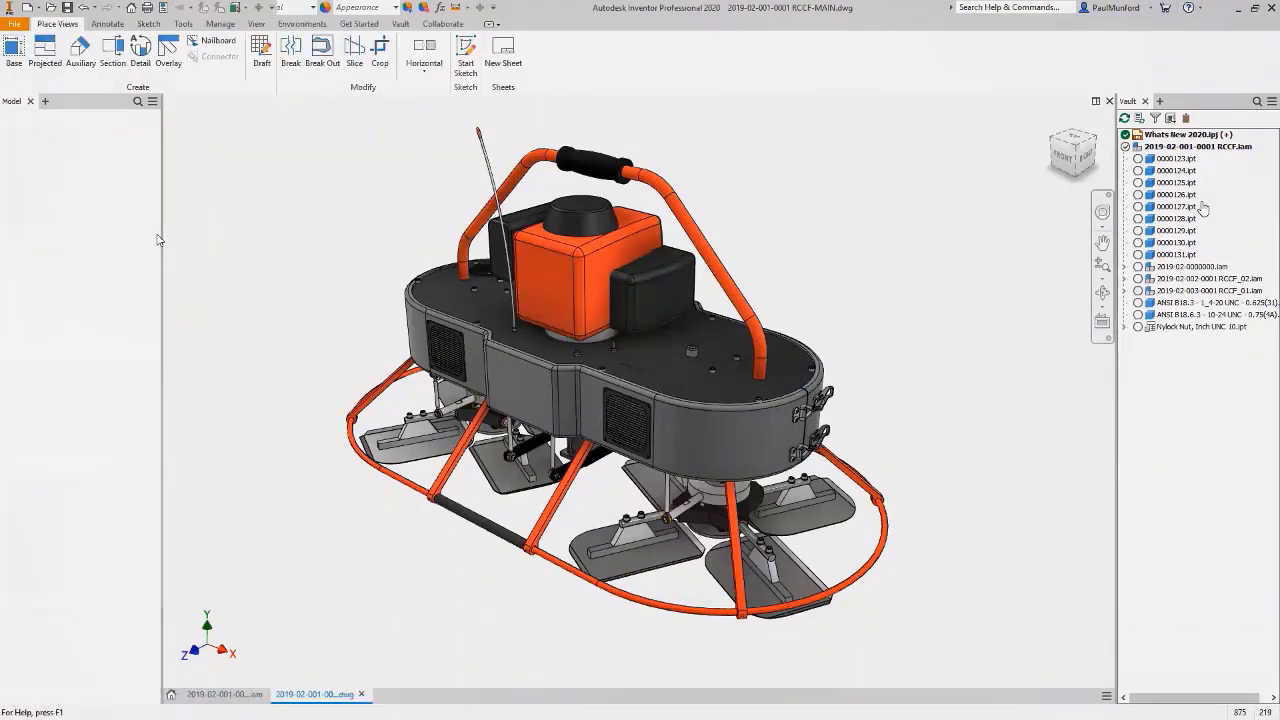
# Update the ISO drawing view to use the RED representation.
pyautogui.doubleClick(138, 224)
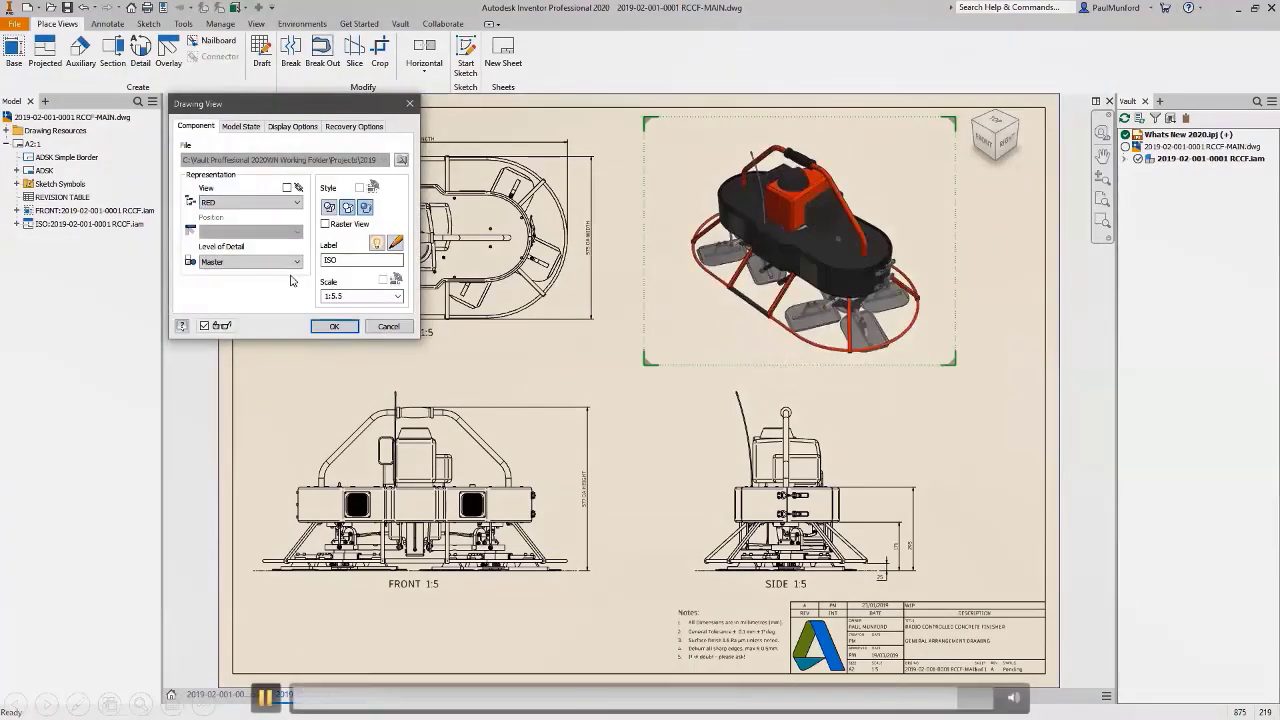
pyautogui.click(334, 326)
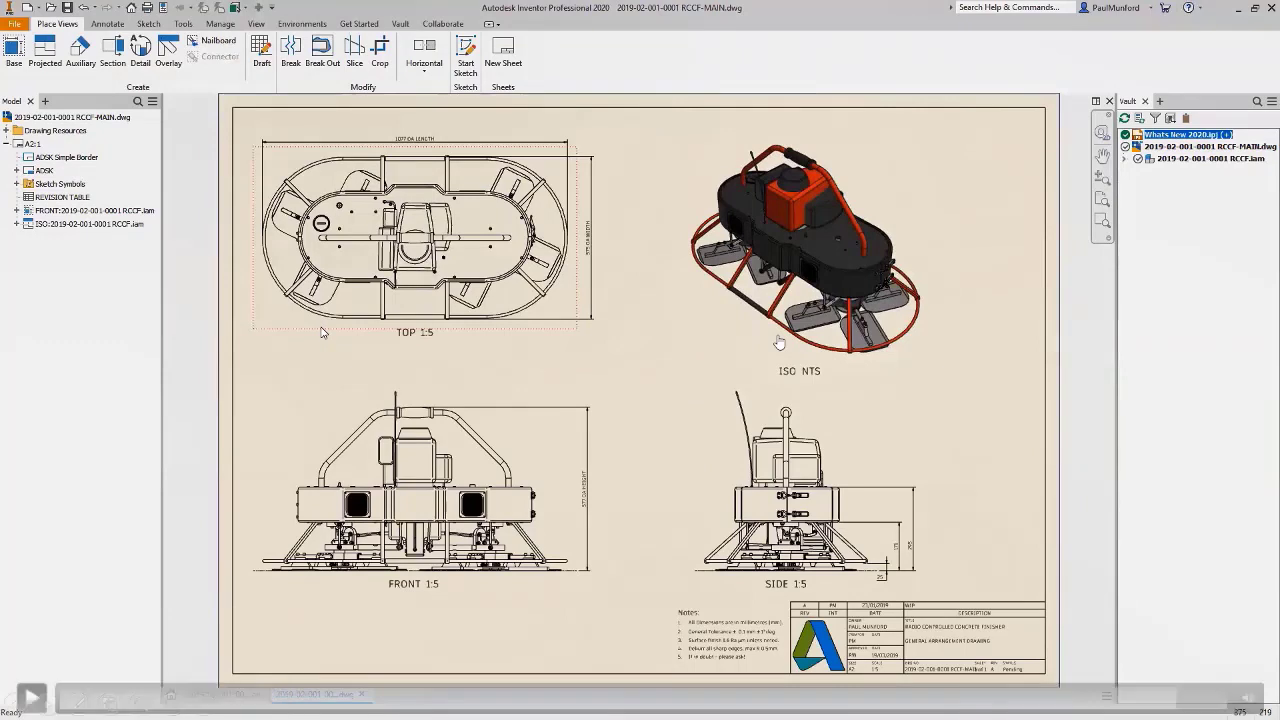
pyautogui.hotkey('alt', 'Tab')
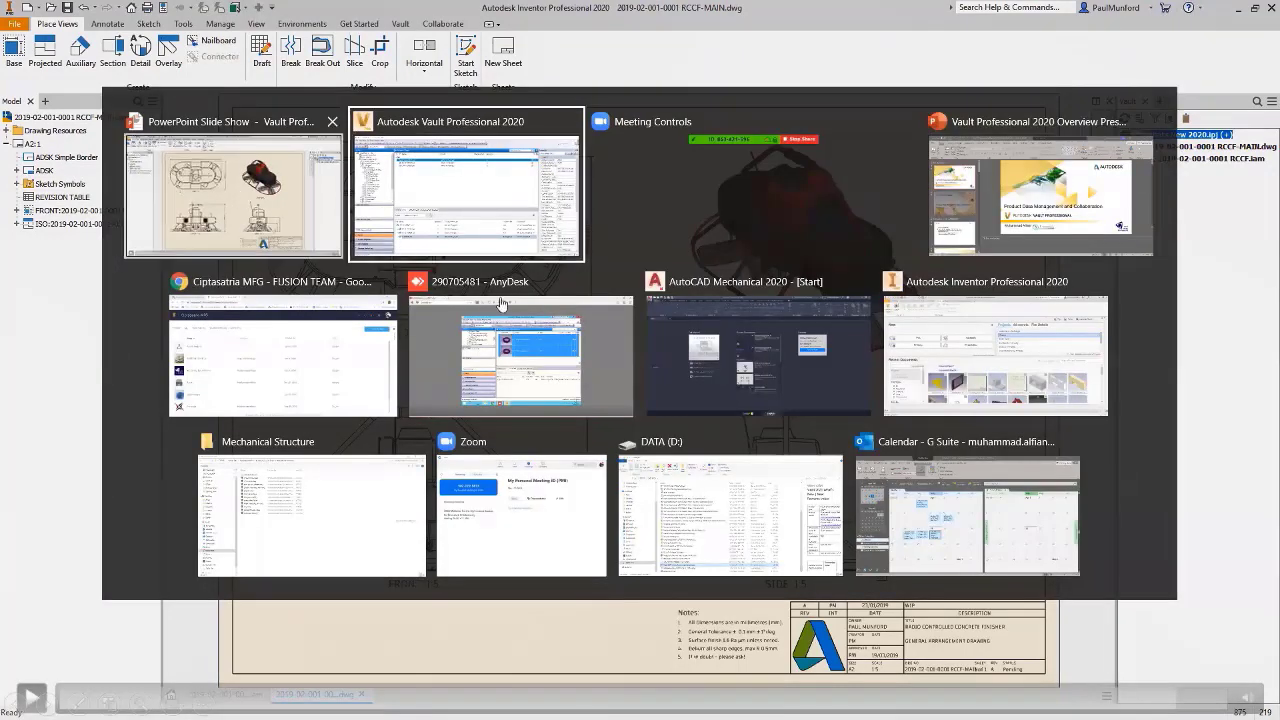
pyautogui.press('Escape')
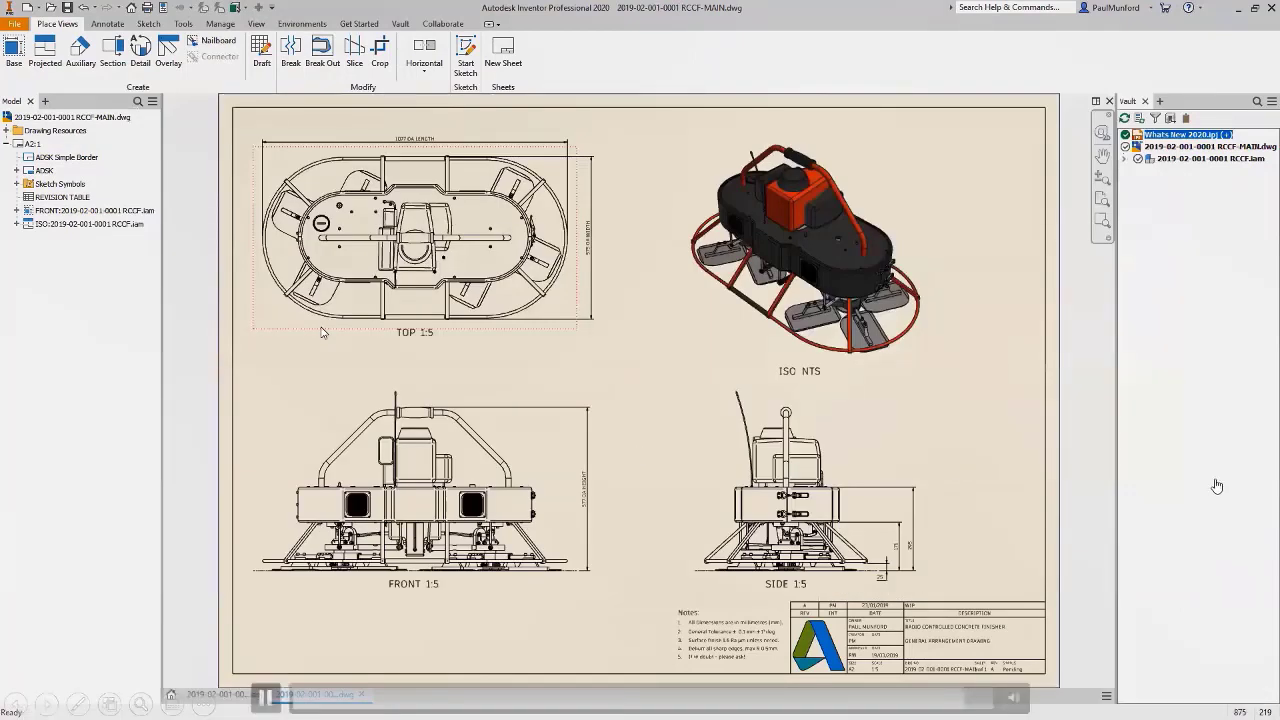
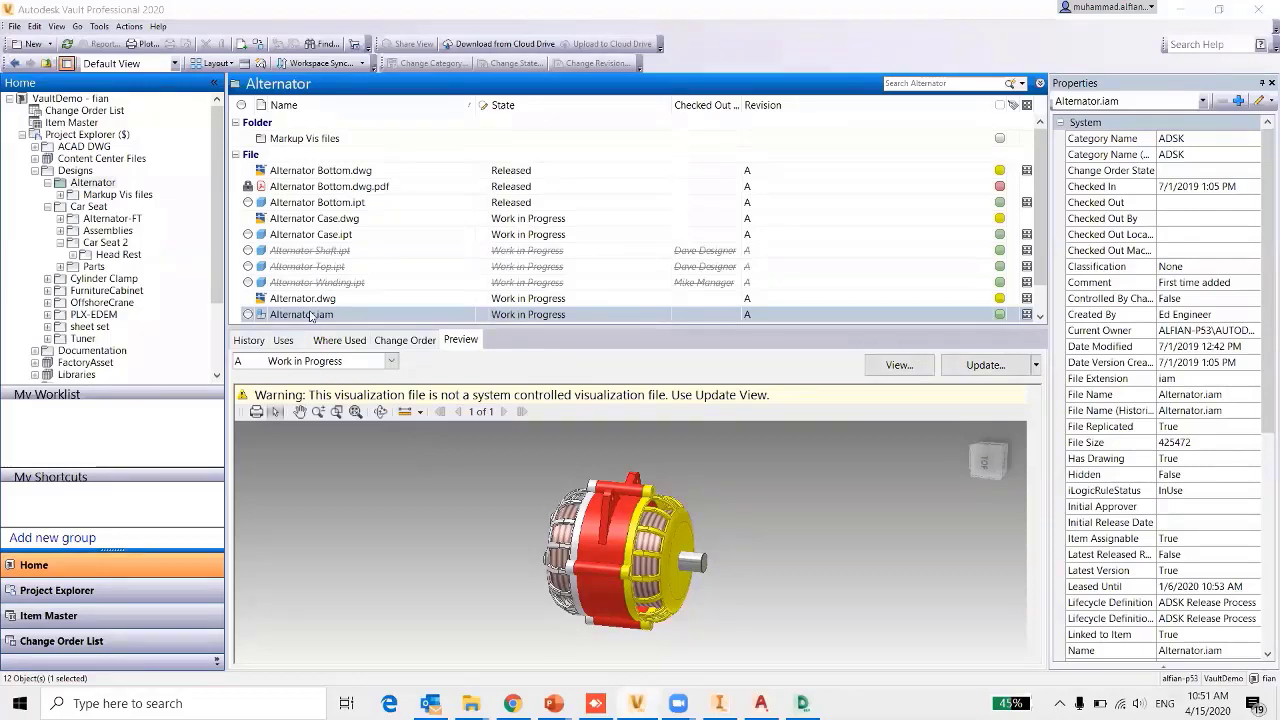
# Start Share View for Alternator.iam, close the dialog, then switch to its Autodesk Viewer tab.
pyautogui.rightClick(311, 316)
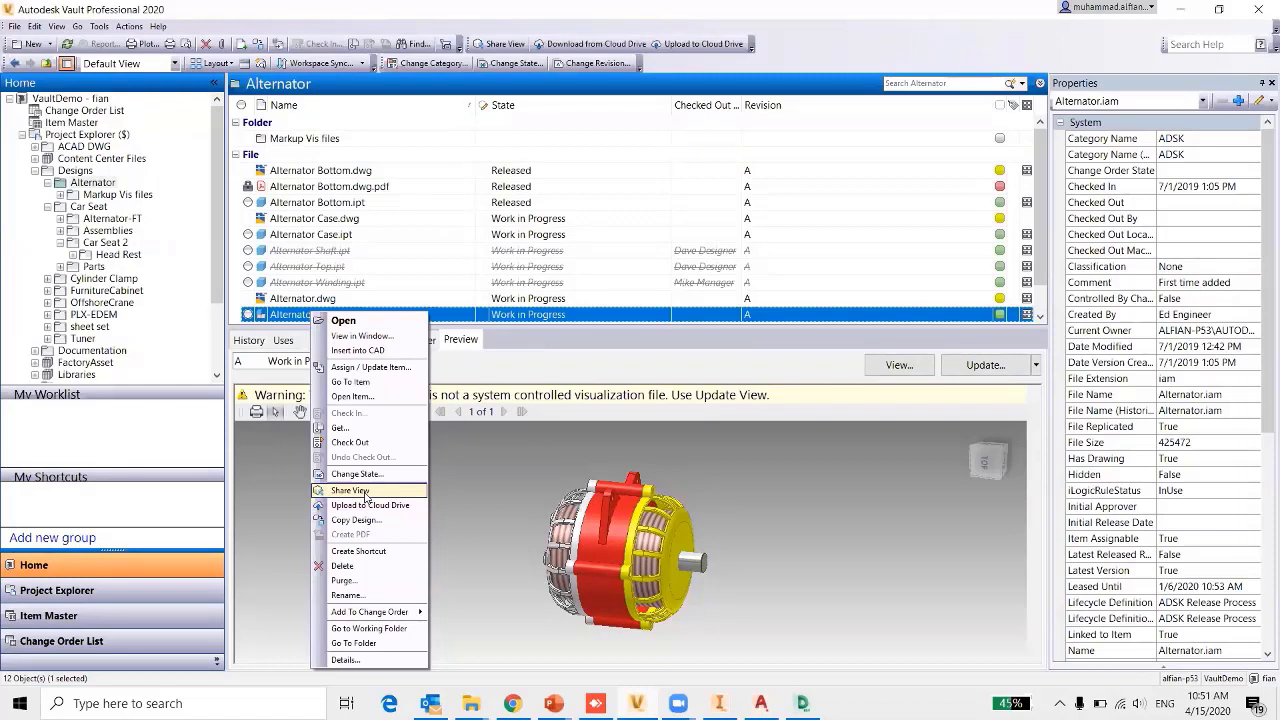
pyautogui.click(409, 495)
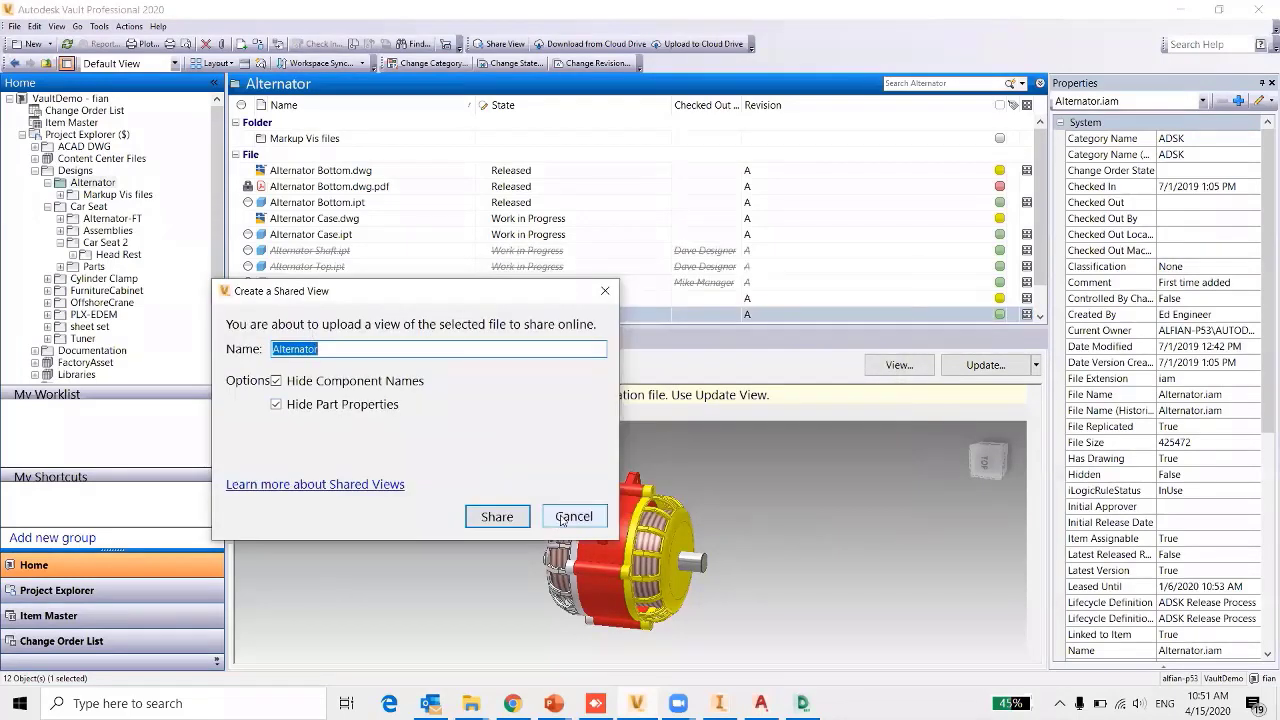
pyautogui.click(609, 584)
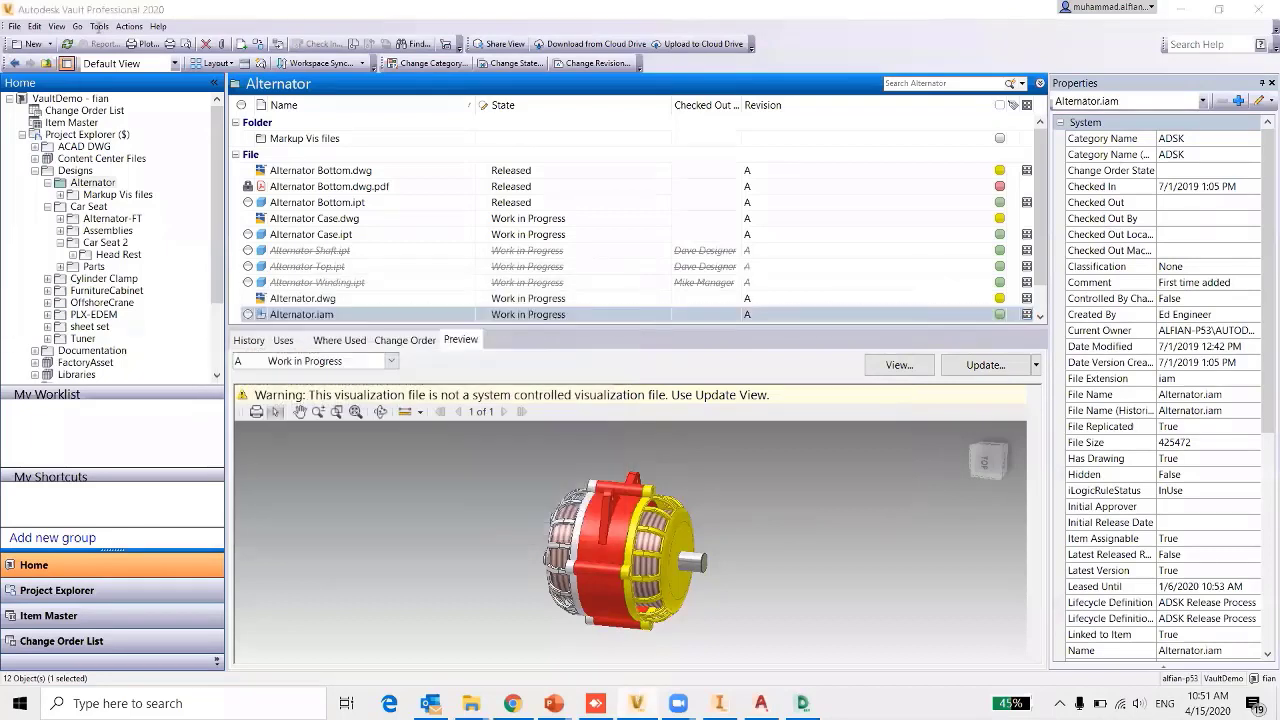
pyautogui.hotkey('alt', 'Tab')
pyautogui.hotkey('ctrl', 'shift', 'Tab')
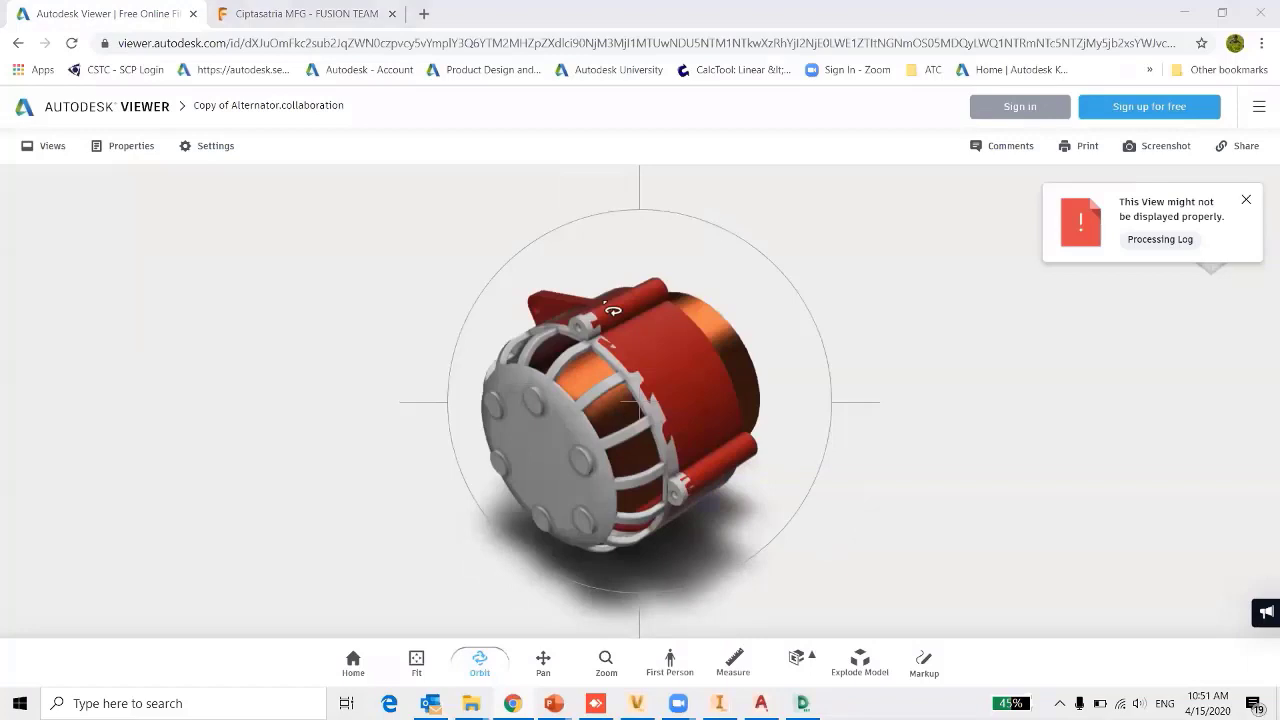
# Dismiss the display warning and select the shared view's web address.
pyautogui.click(1245, 203)
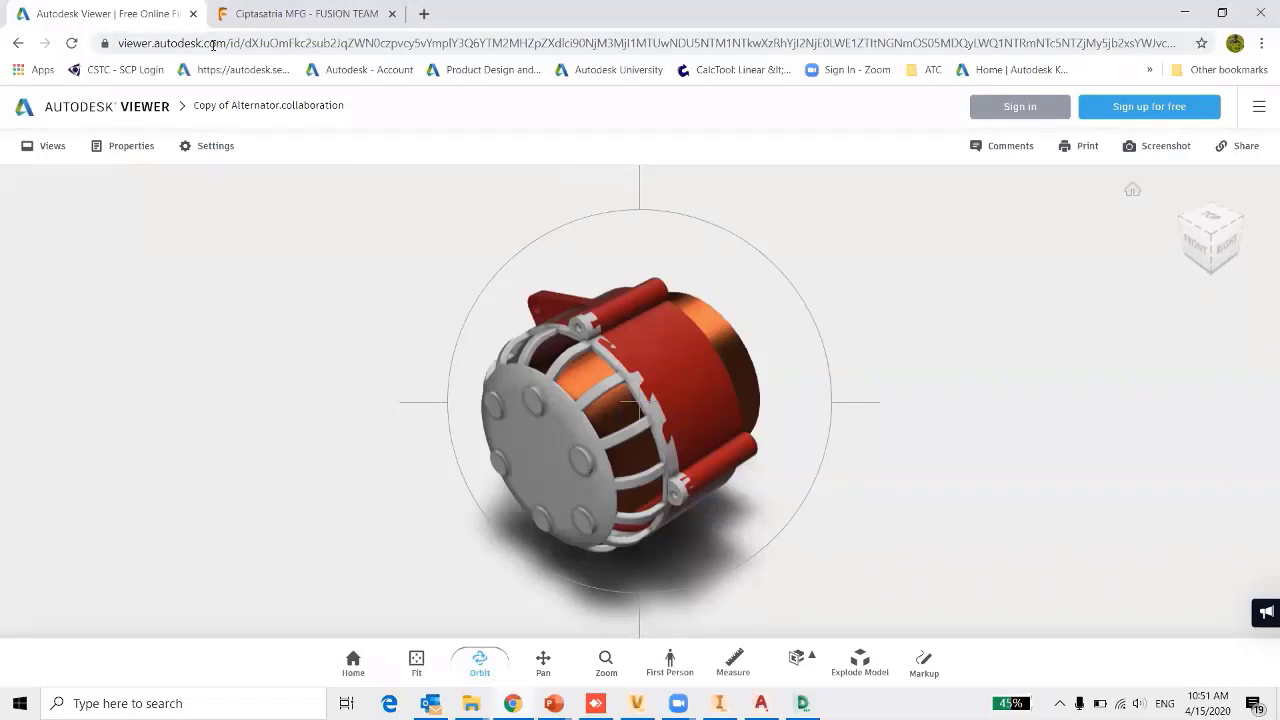
pyautogui.click(122, 43)
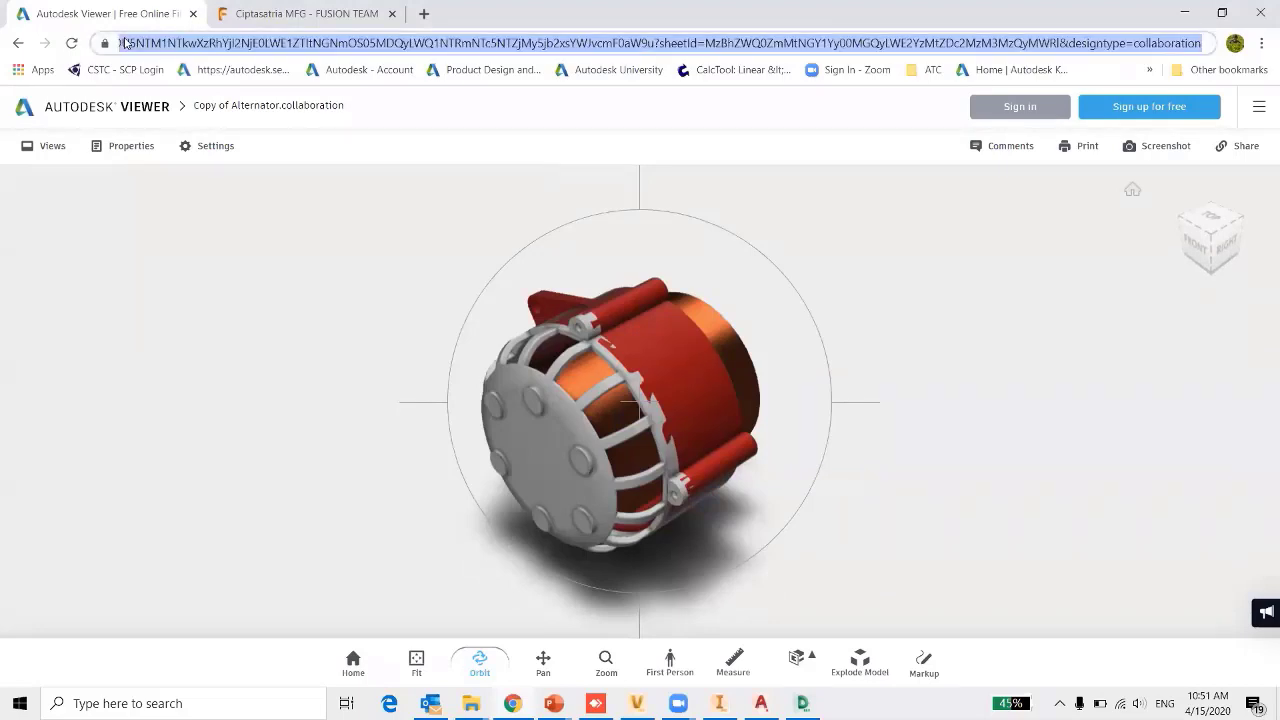
pyautogui.click(143, 40)
pyautogui.moveTo(143, 40); pyautogui.dragTo(705, 48)
# Orbit and recentre the alternator, sign in to Autodesk Viewer, and open Comments.
pyautogui.moveTo(1000, 286); pyautogui.dragTo(371, 343)
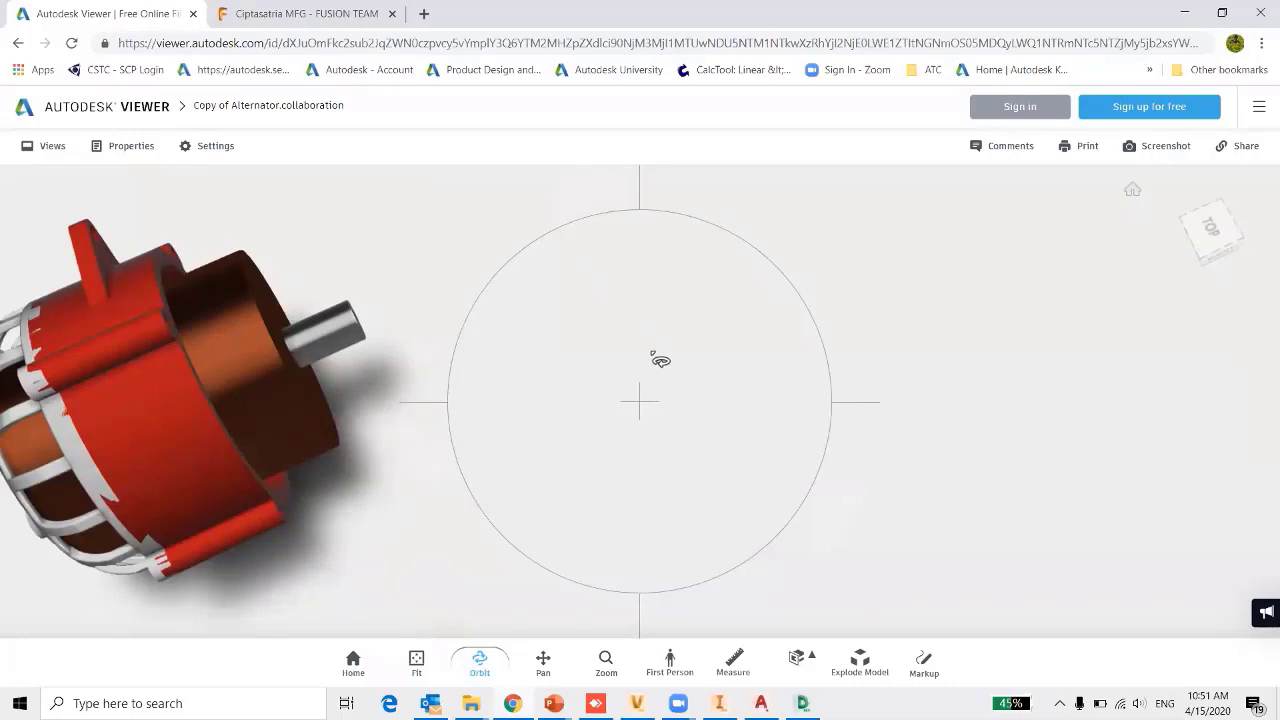
pyautogui.click(543, 660)
pyautogui.moveTo(880, 411); pyautogui.dragTo(891, 443)
pyautogui.press('Escape')
pyautogui.click(1035, 104)
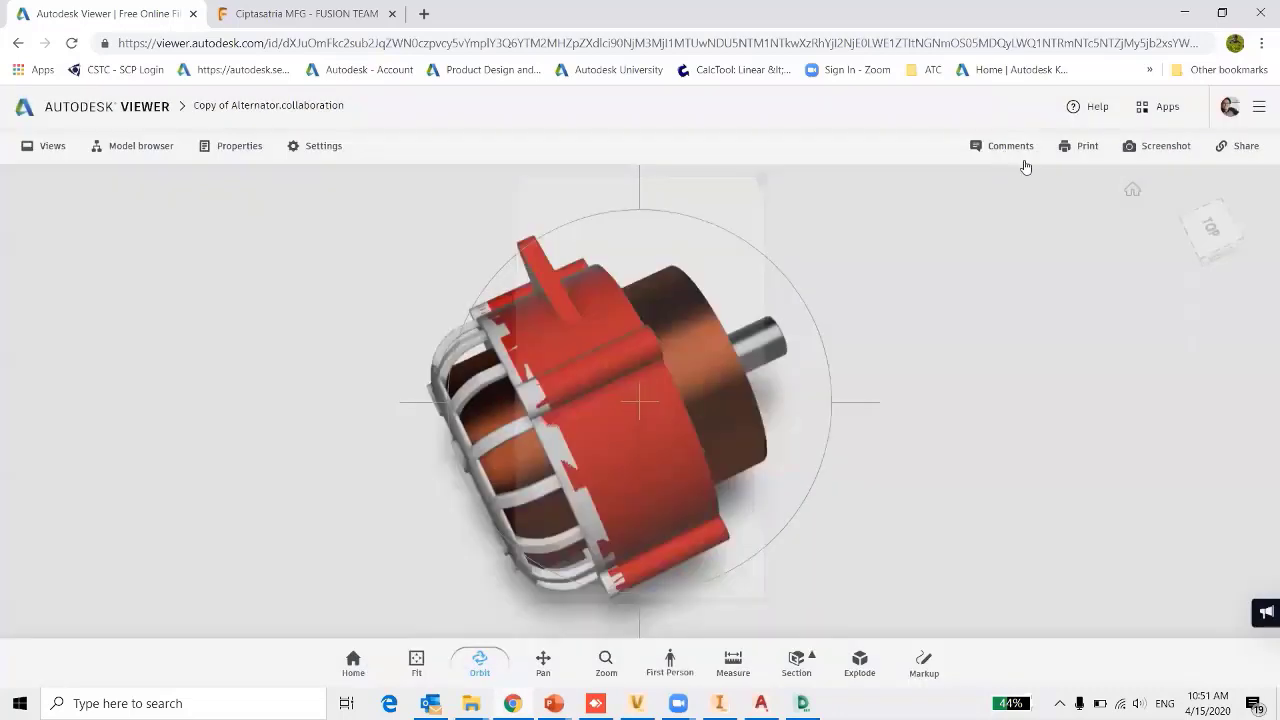
pyautogui.click(1010, 147)
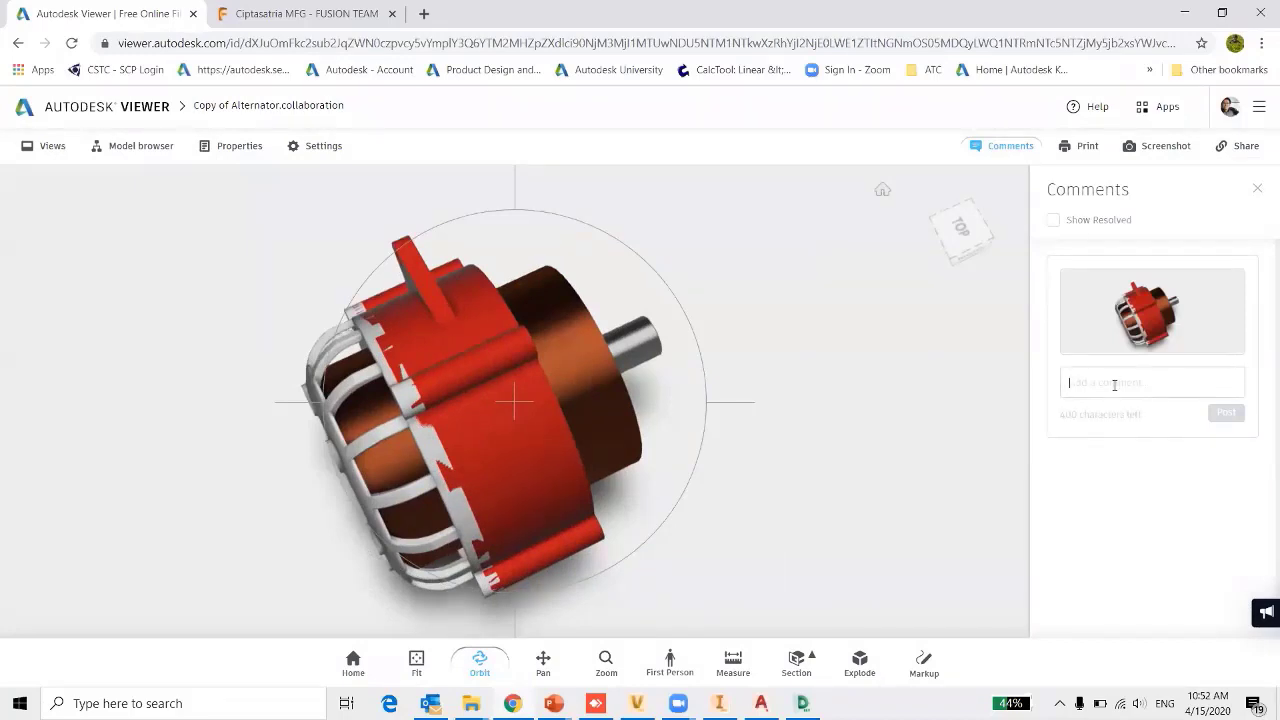
# Post the comment 'ubah warna sesuai casing' on the Alternator view.
pyautogui.write('ubah warna sesuai casin')
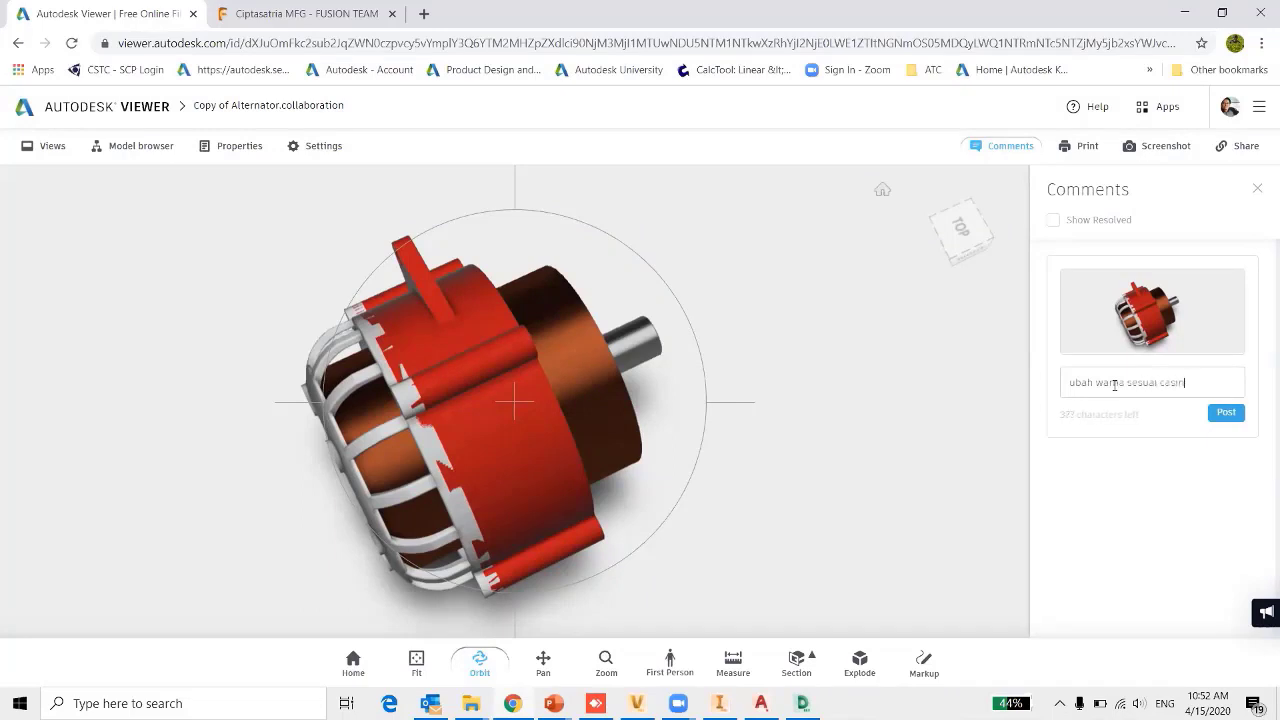
pyautogui.write('g')
pyautogui.click(1228, 416)
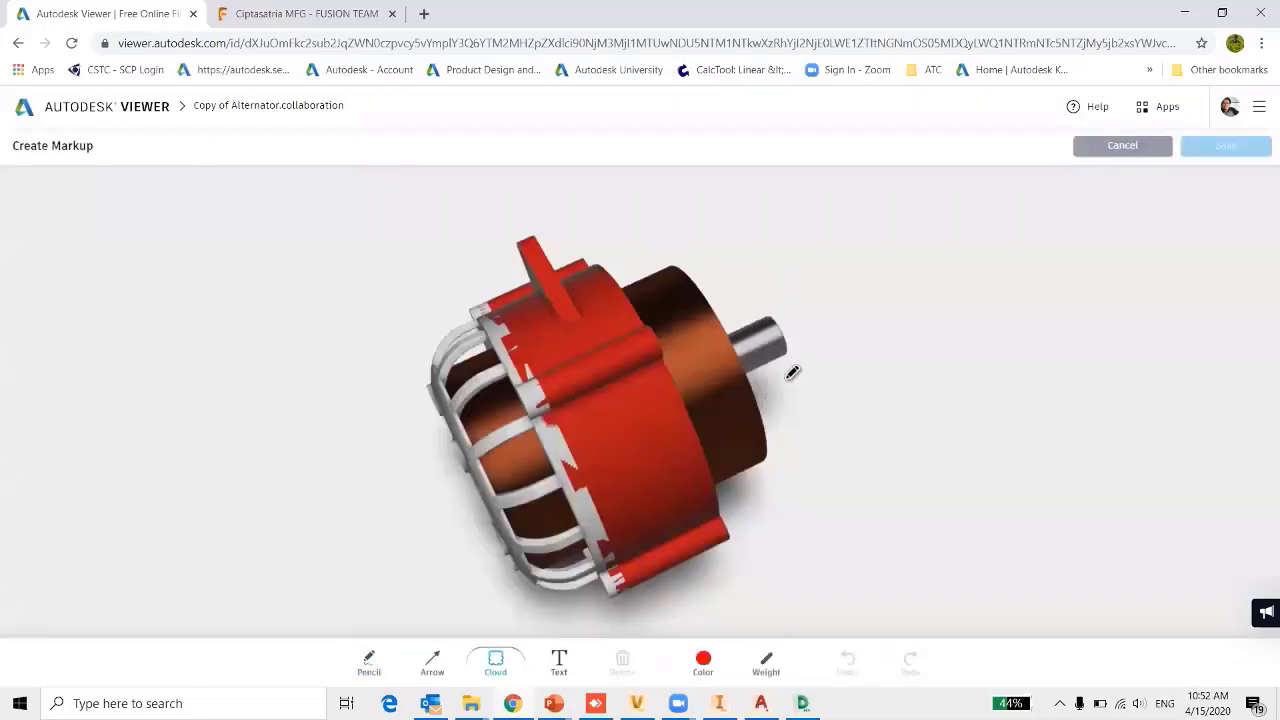
# Draw a red cloud markup around the shaft end and nudge it into place.
pyautogui.moveTo(893, 346)
pyautogui.mouseDown()
pyautogui.moveTo(920, 326)
pyautogui.moveTo(874, 346)
pyautogui.mouseUp()
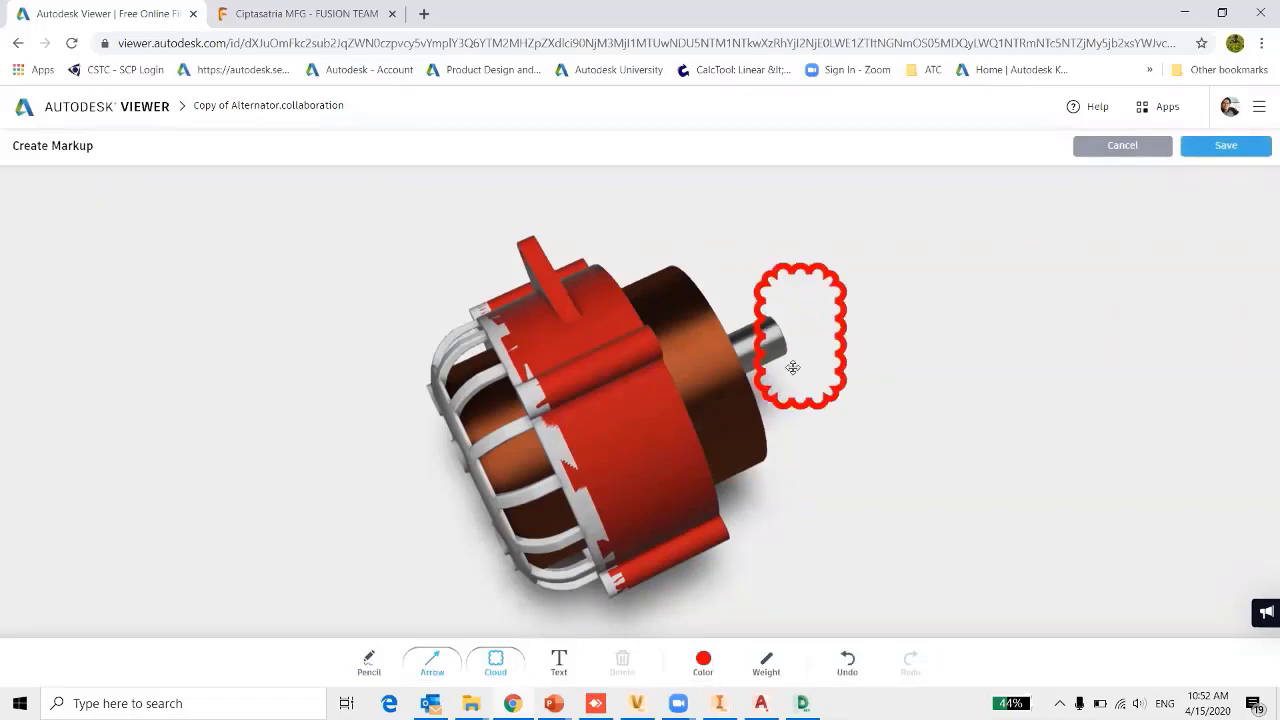
pyautogui.click(432, 662)
pyautogui.click(762, 340)
pyautogui.moveTo(762, 335); pyautogui.dragTo(750, 332)
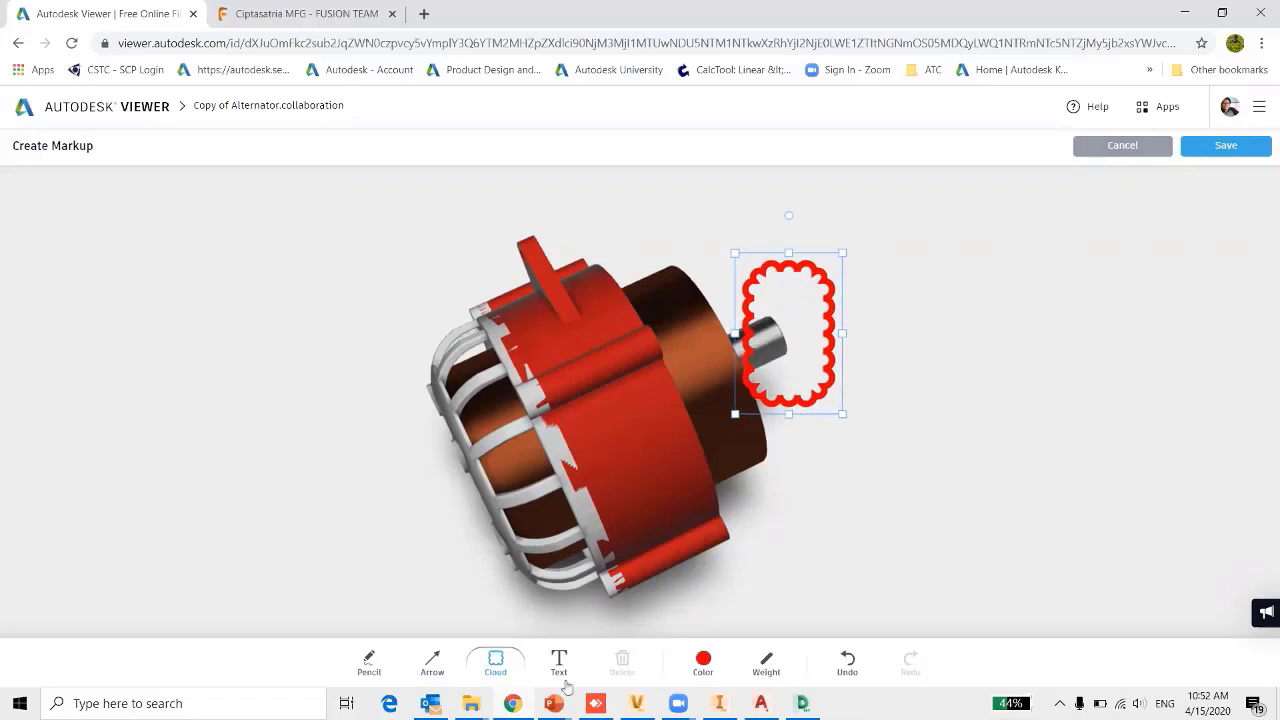
pyautogui.click(559, 662)
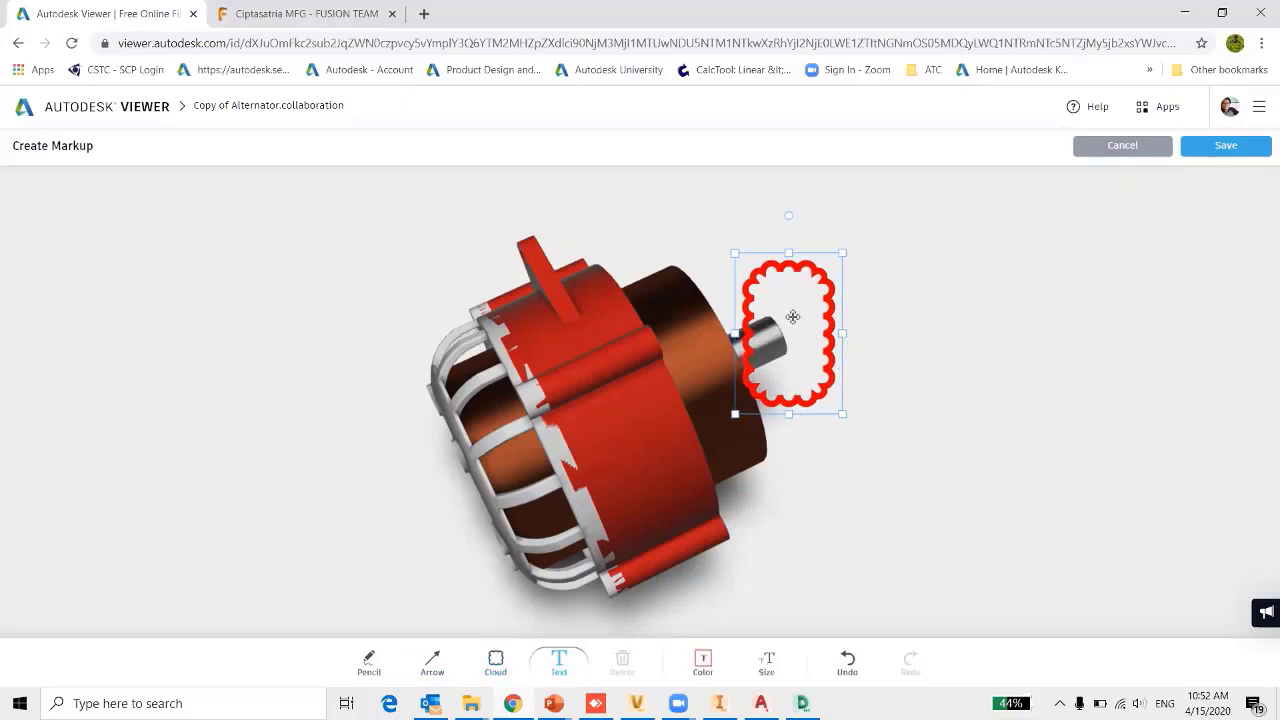
pyautogui.click(782, 330)
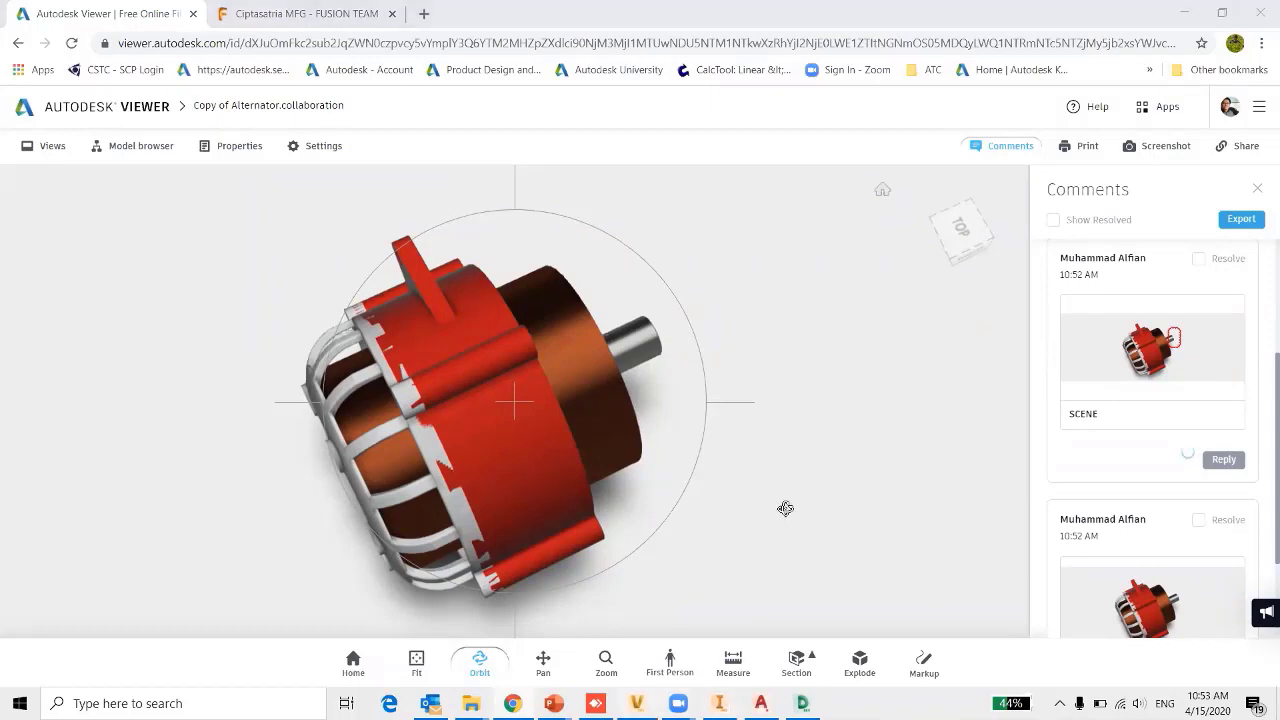
pyautogui.hotkey('alt', 'Tab')
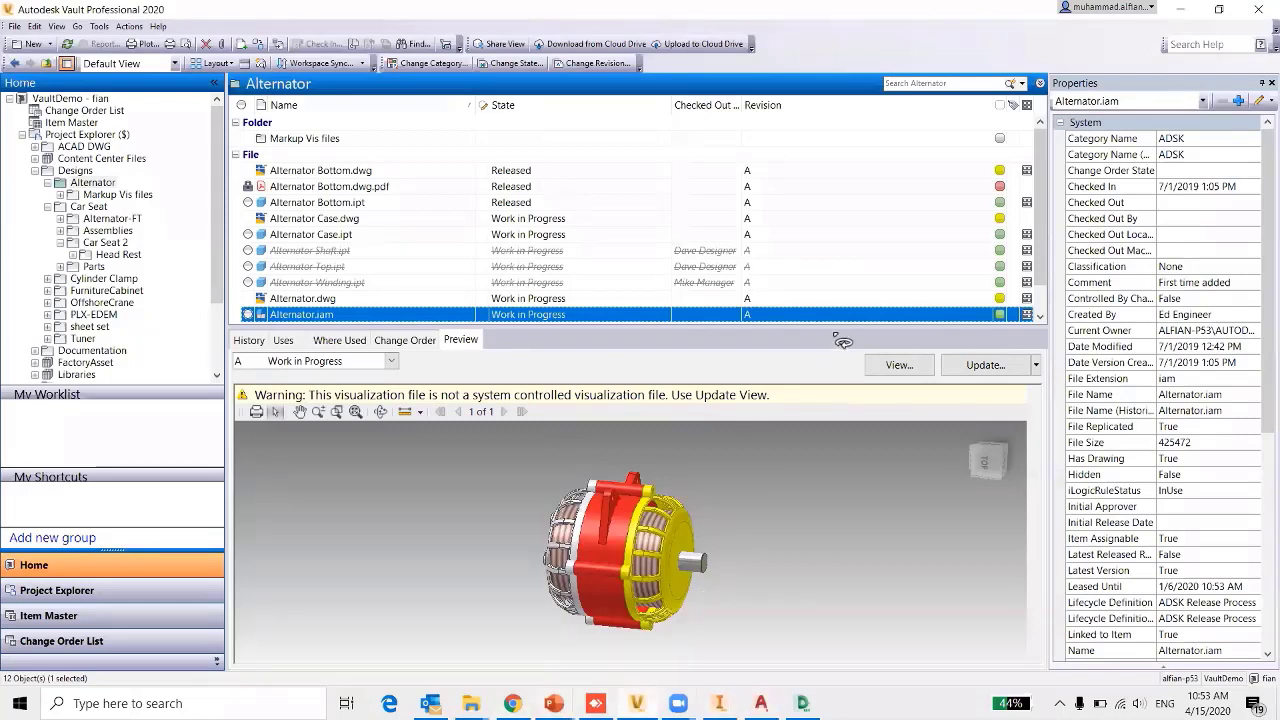
# Return to the browser and open the marked-up view from its comment.
pyautogui.hotkey('alt', 'Tab')
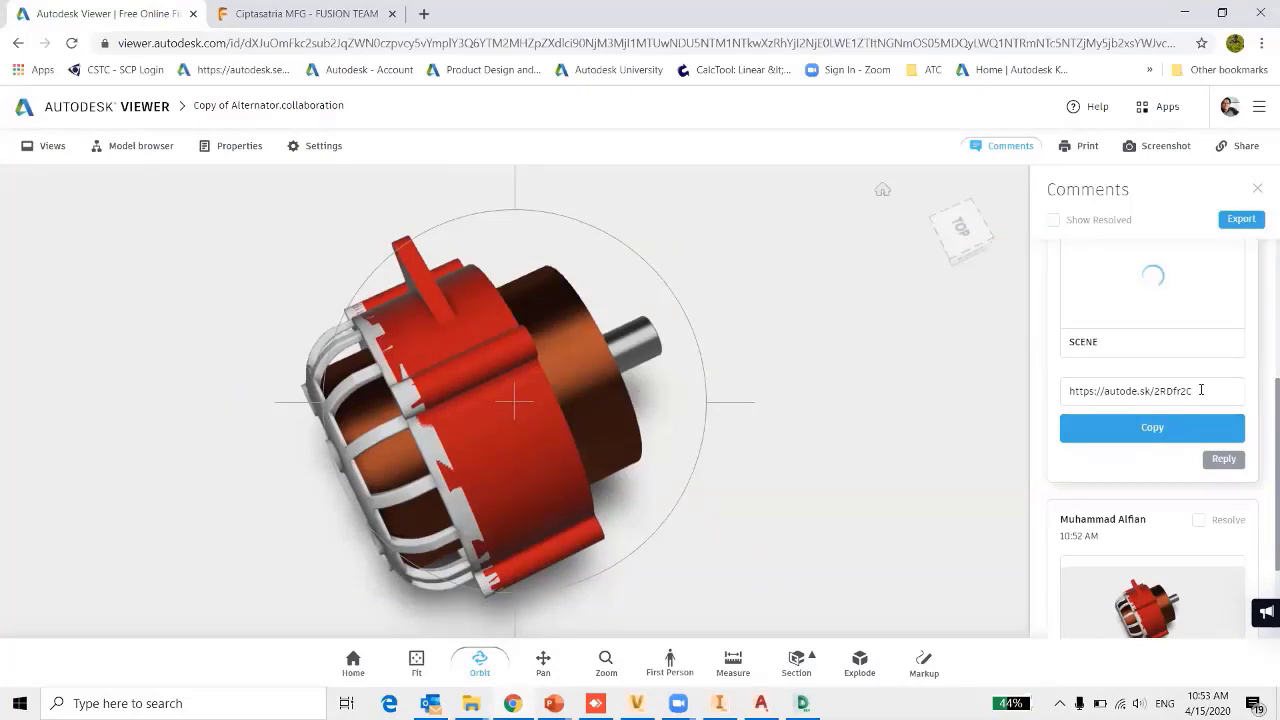
pyautogui.click(1152, 603)
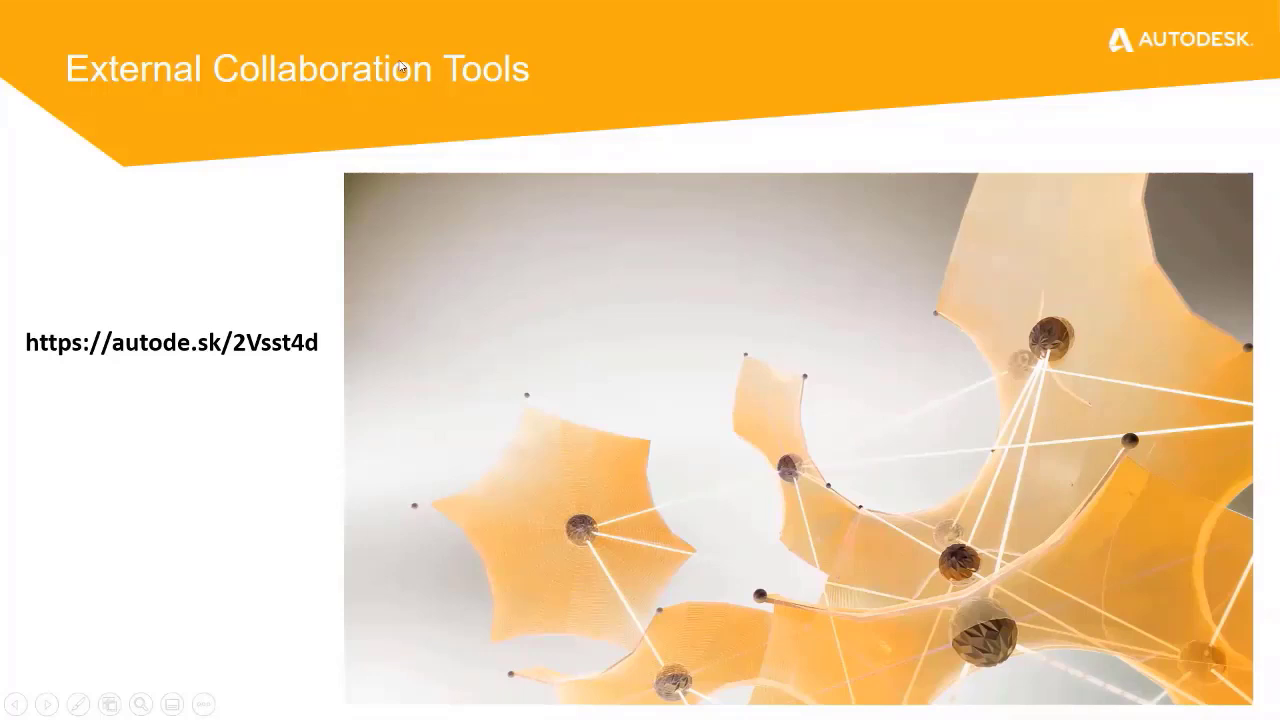
# Switch back to the browser and get a share link for the marked-up view.
pyautogui.moveTo(795, 437)
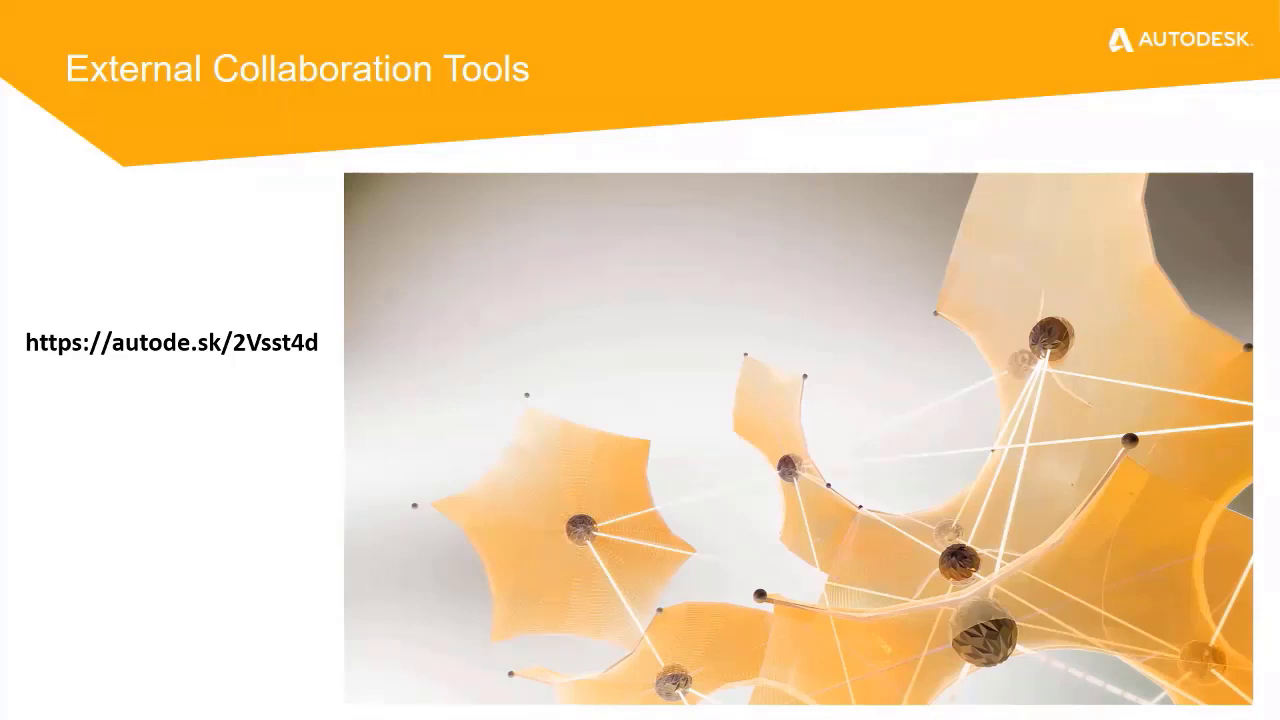
pyautogui.hotkey('alt', 'Tab')
pyautogui.press('Escape')
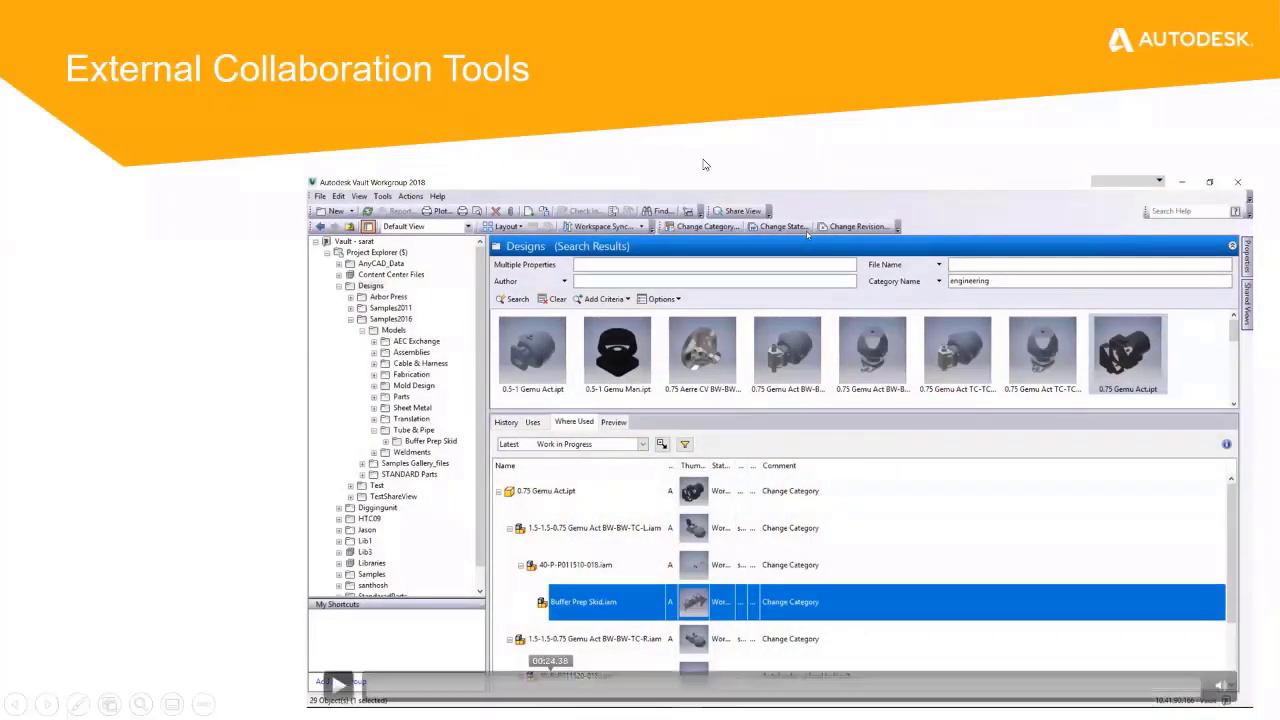
pyautogui.hotkey('alt', 'Tab')
pyautogui.hotkey('alt', 'Tab')
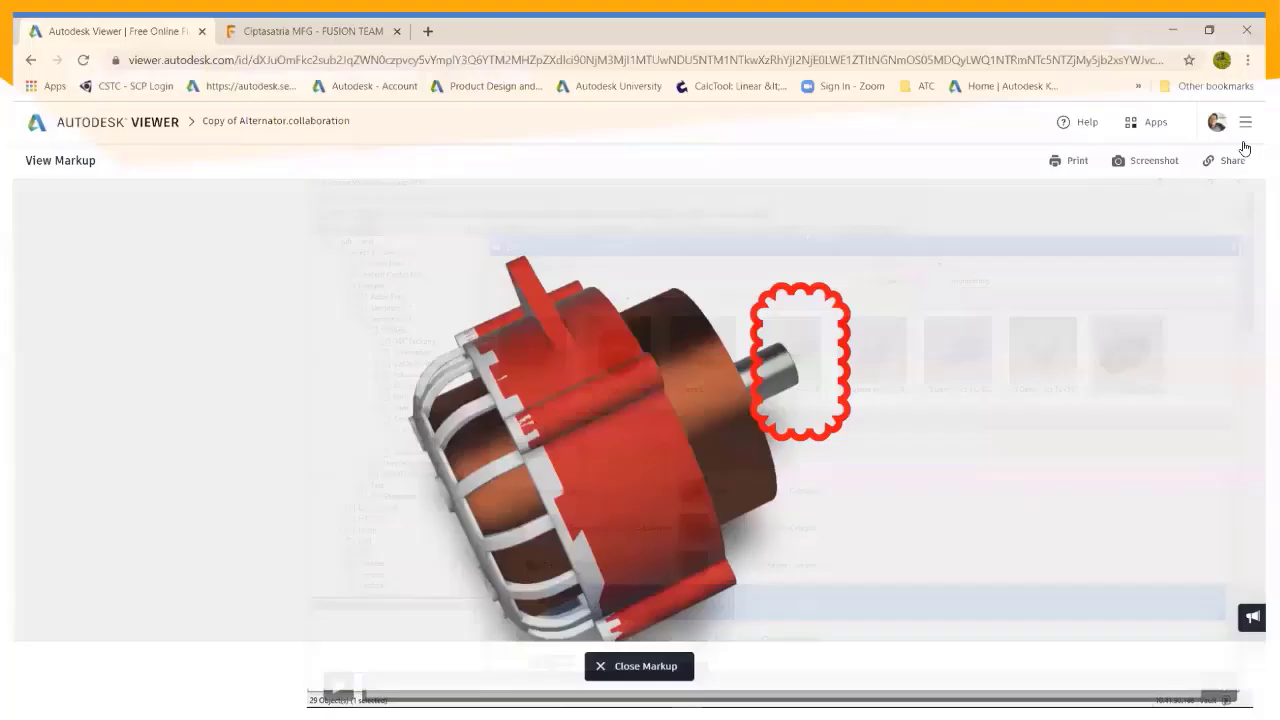
pyautogui.click(1243, 146)
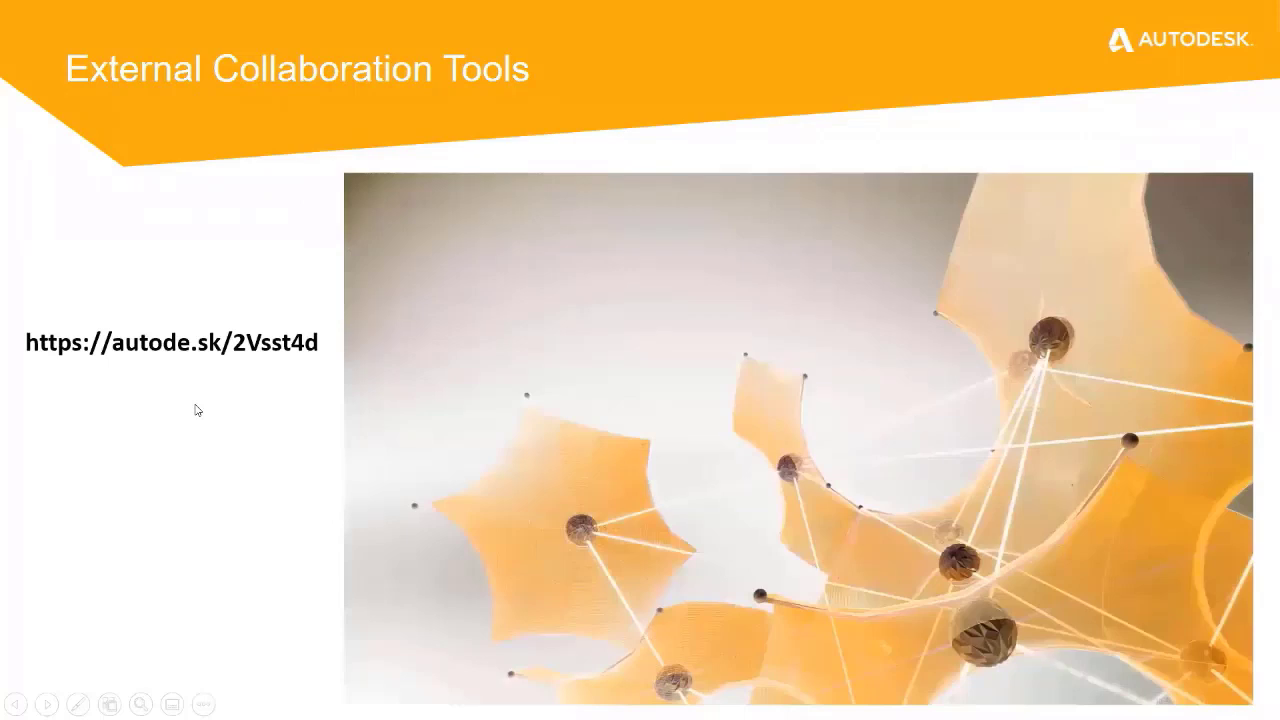
# Play the Project Sync video and skip to the Viewer model and shared-view comments.
pyautogui.click(197, 410)
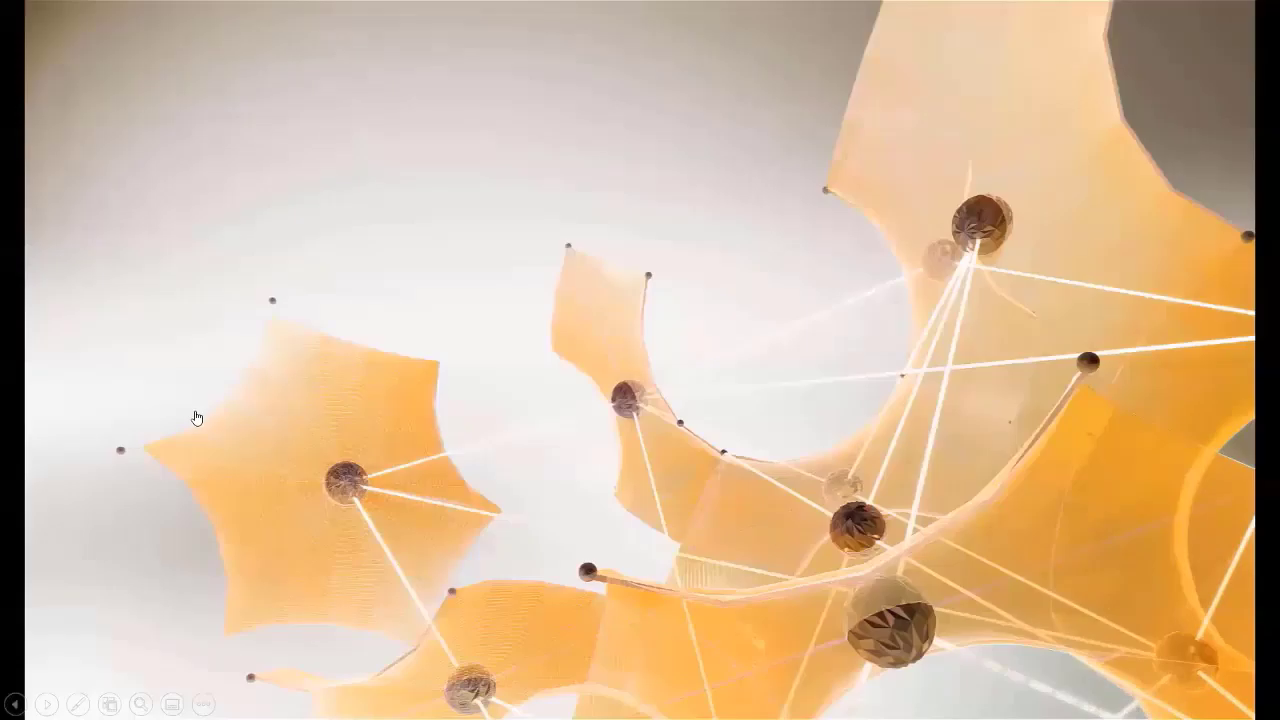
pyautogui.click(197, 418)
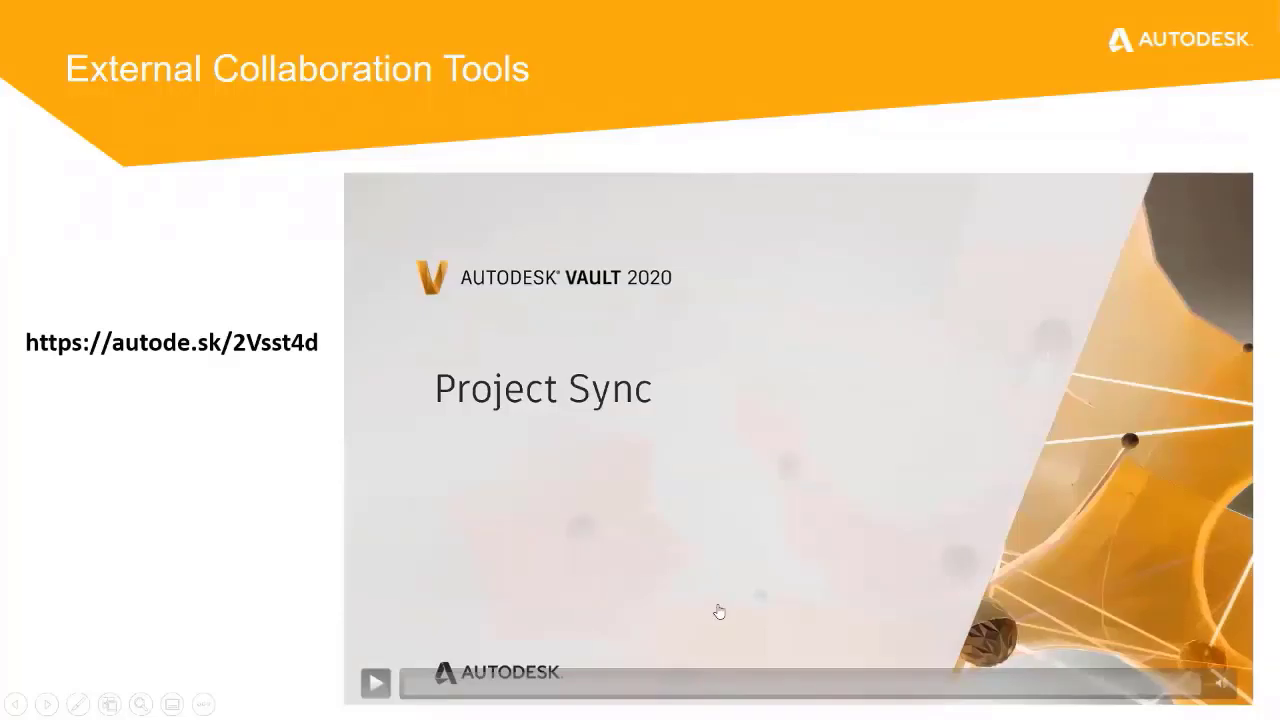
pyautogui.click(641, 695)
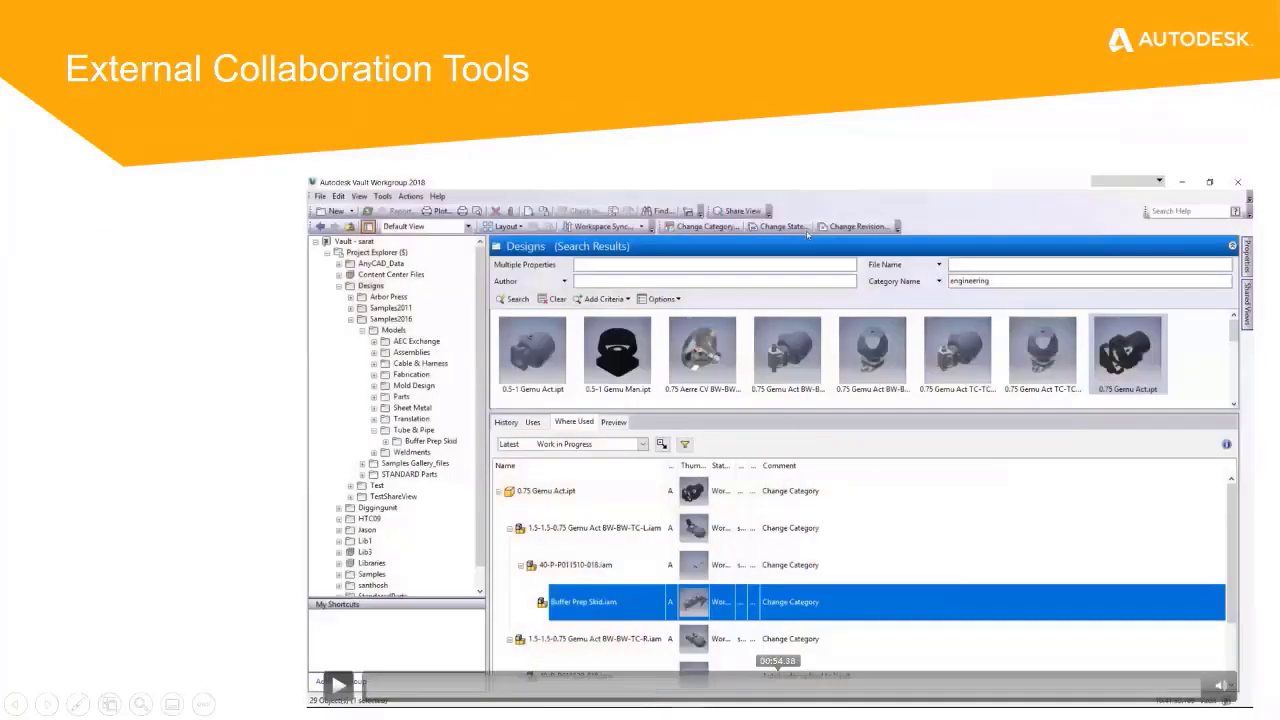
pyautogui.click(770, 685)
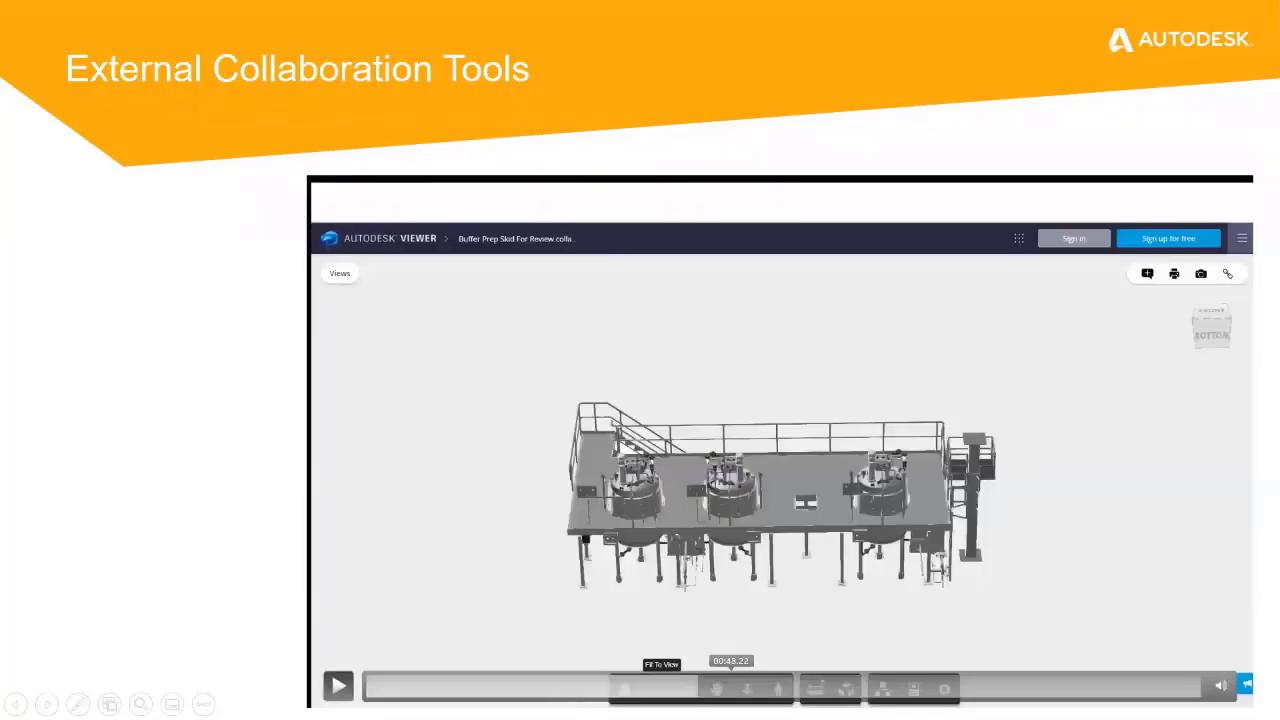
pyautogui.click(731, 685)
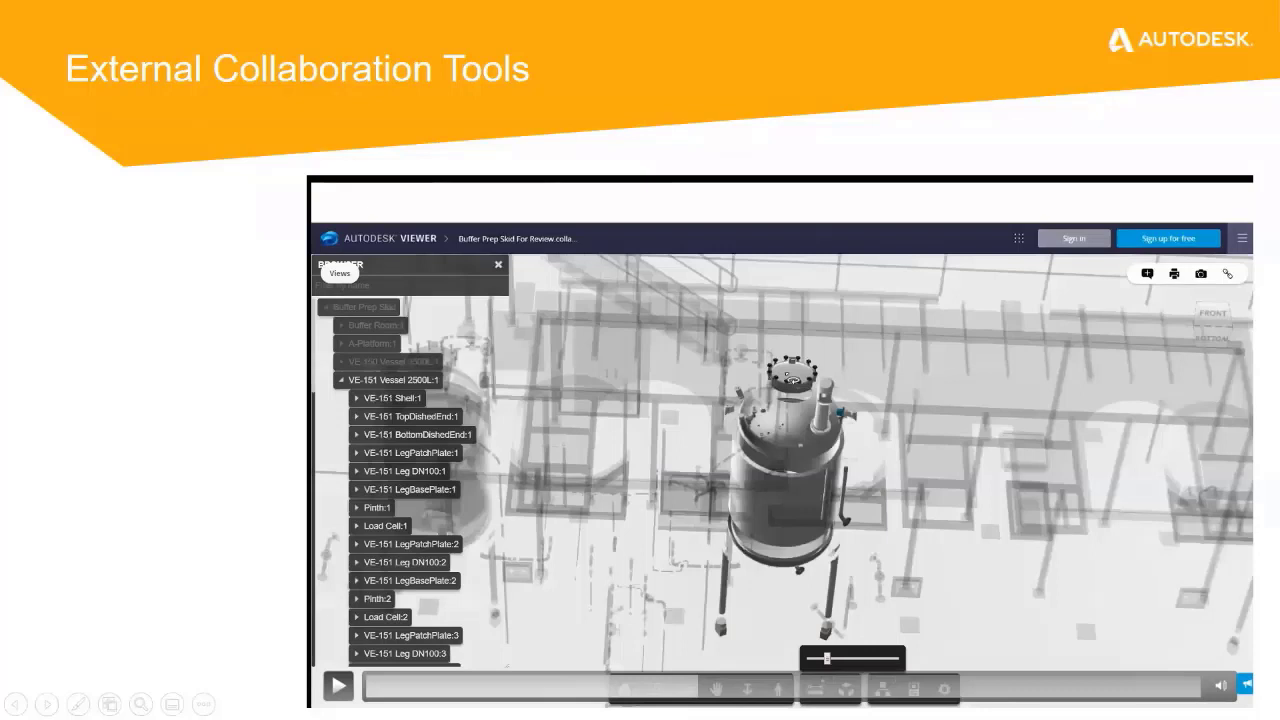
pyautogui.click(1047, 685)
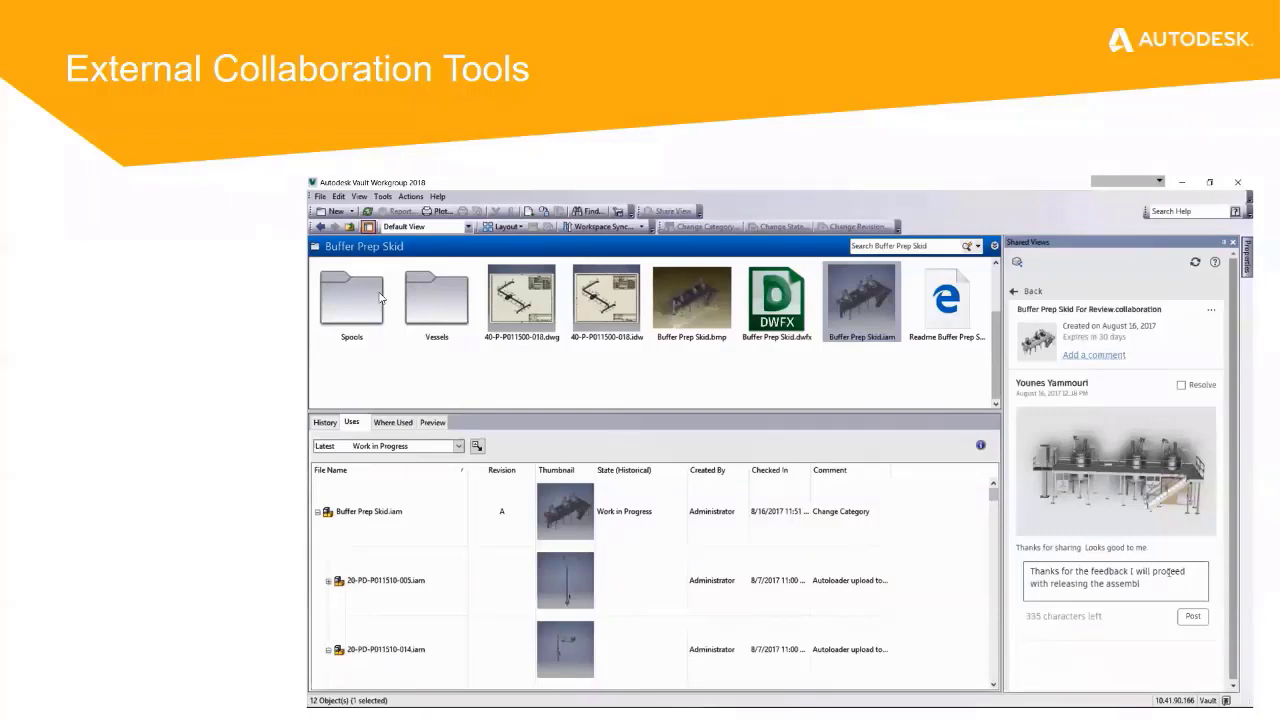
pyautogui.hotkey('alt', 'Tab')
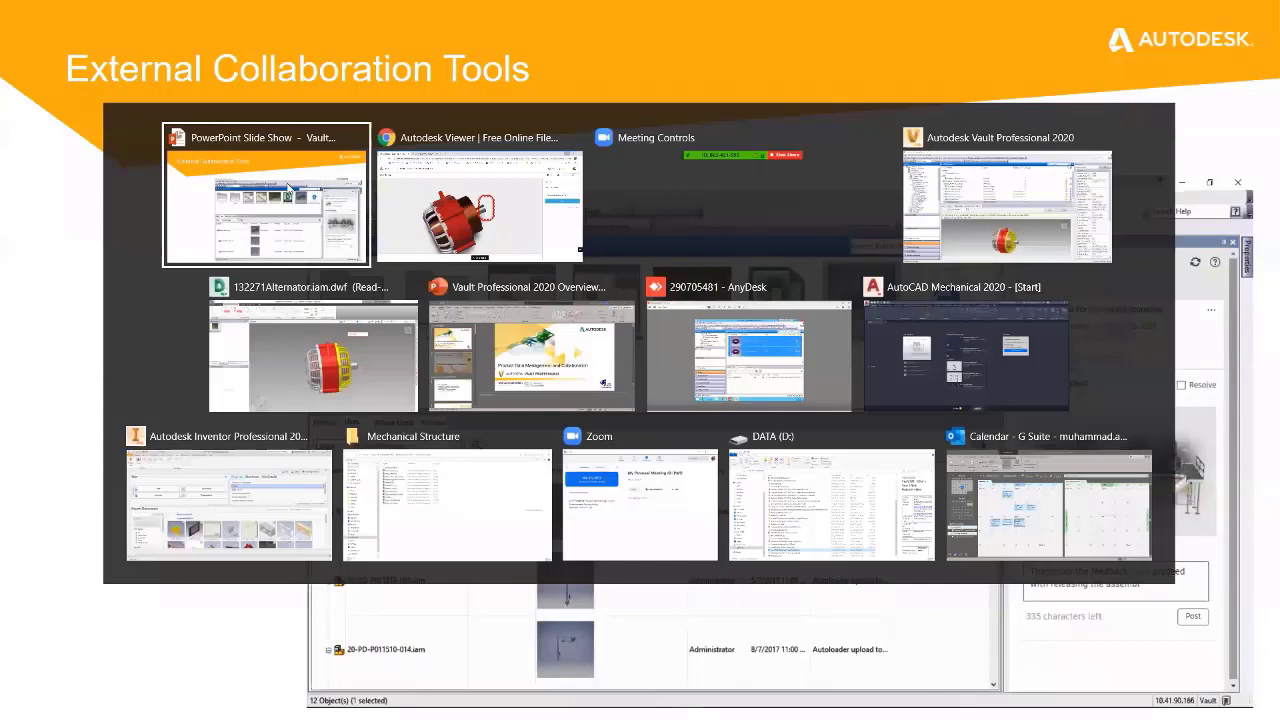
# Review Share View and Upload to Cloud Drive actions for Alternator Bottom.ipt, then dismiss the menu.
pyautogui.press('Escape')
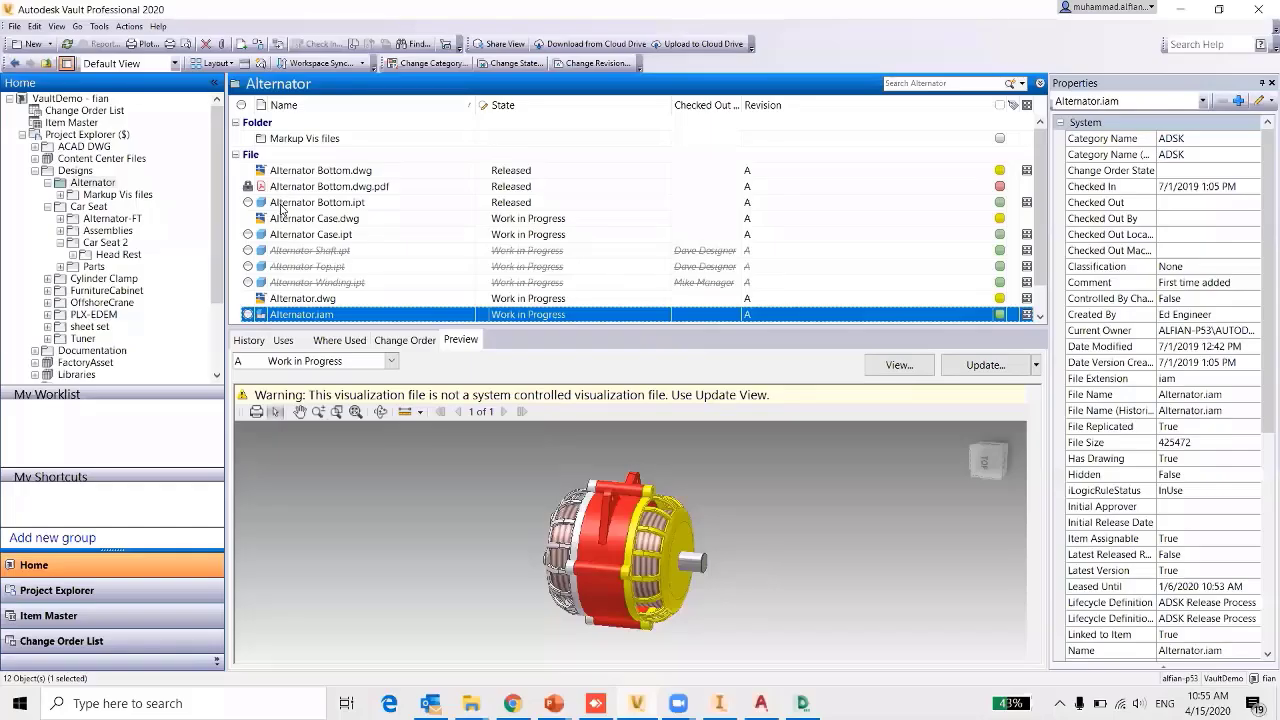
pyautogui.rightClick(283, 204)
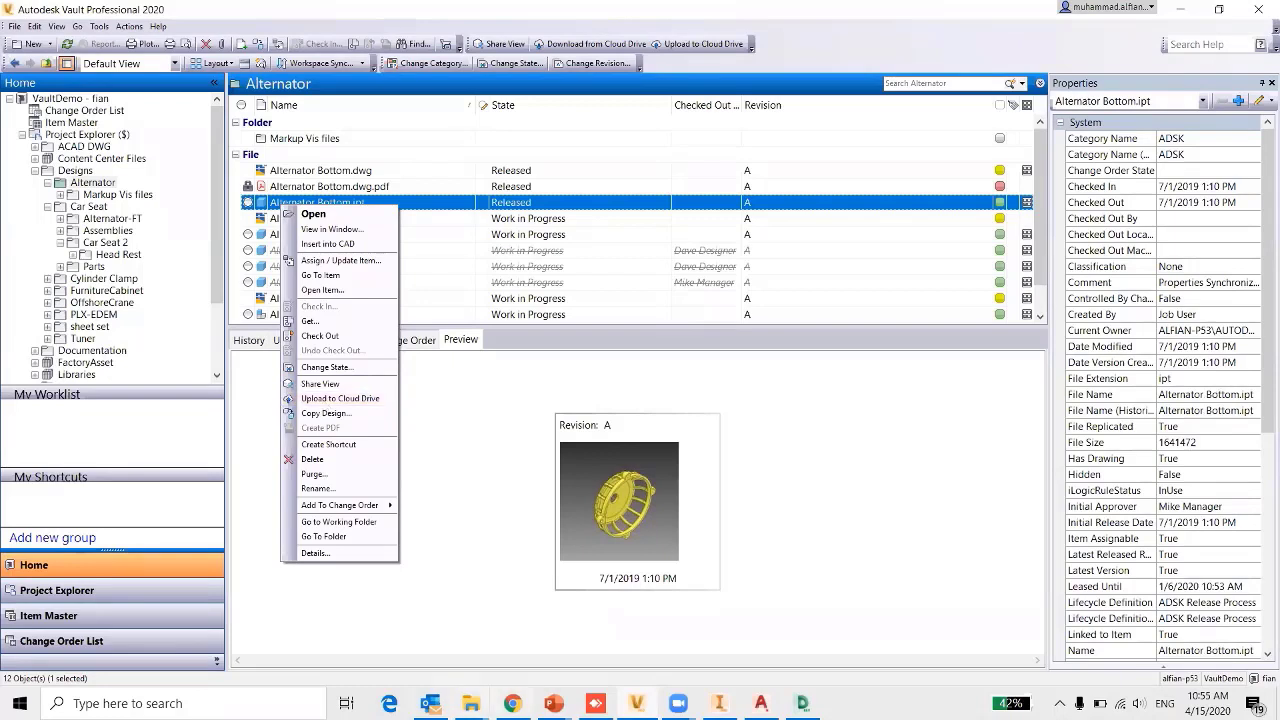
pyautogui.click(330, 398)
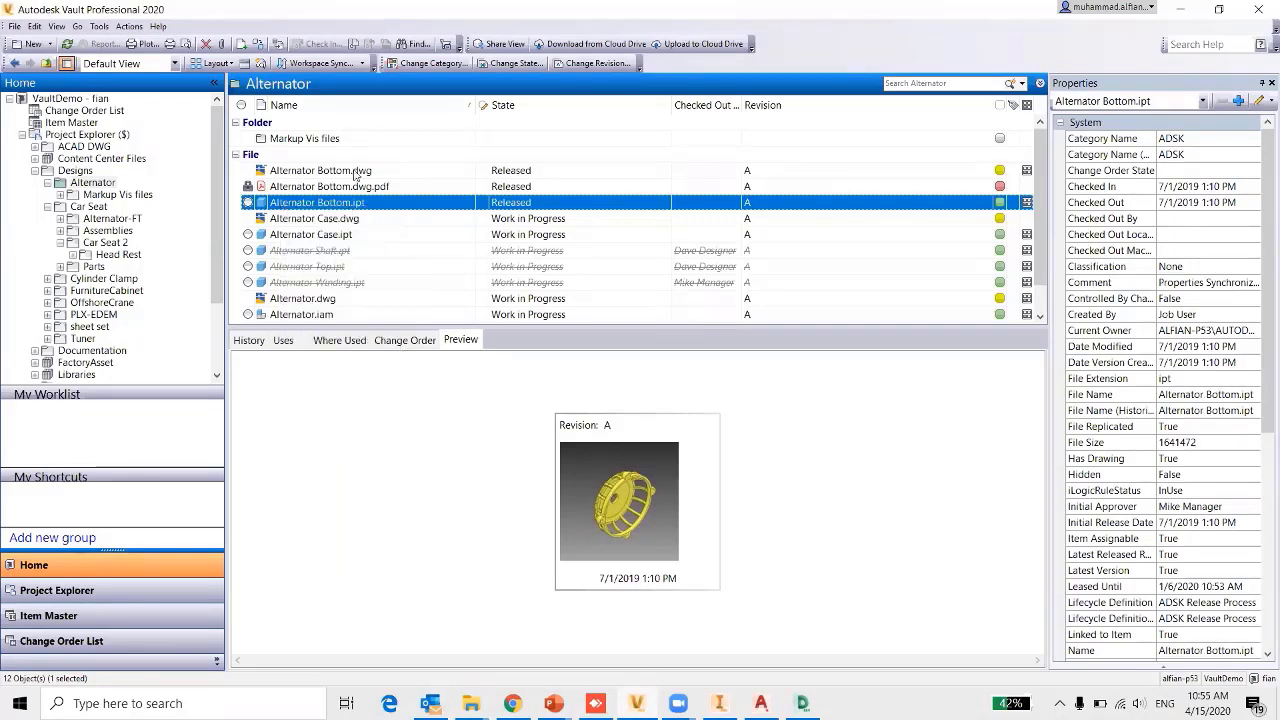
pyautogui.hotkey('alt', 'Tab')
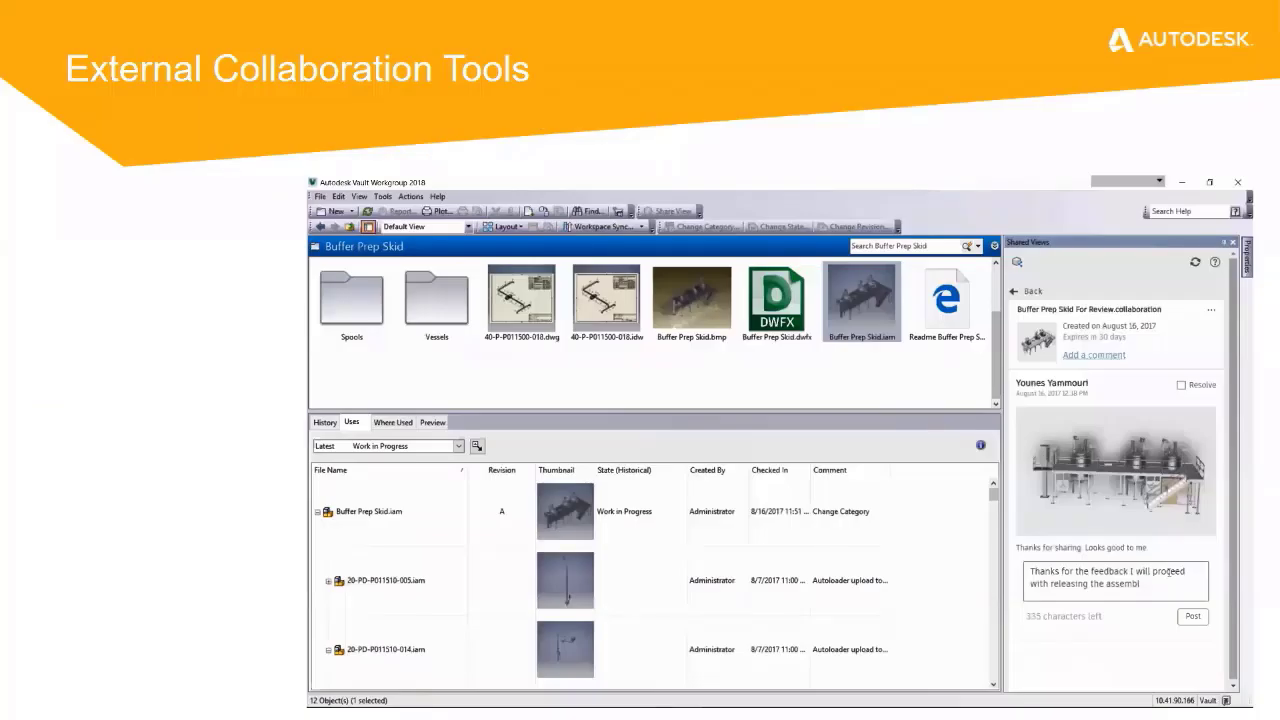
# Advance to the next slide and play its embedded video full screen.
pyautogui.press('Right')
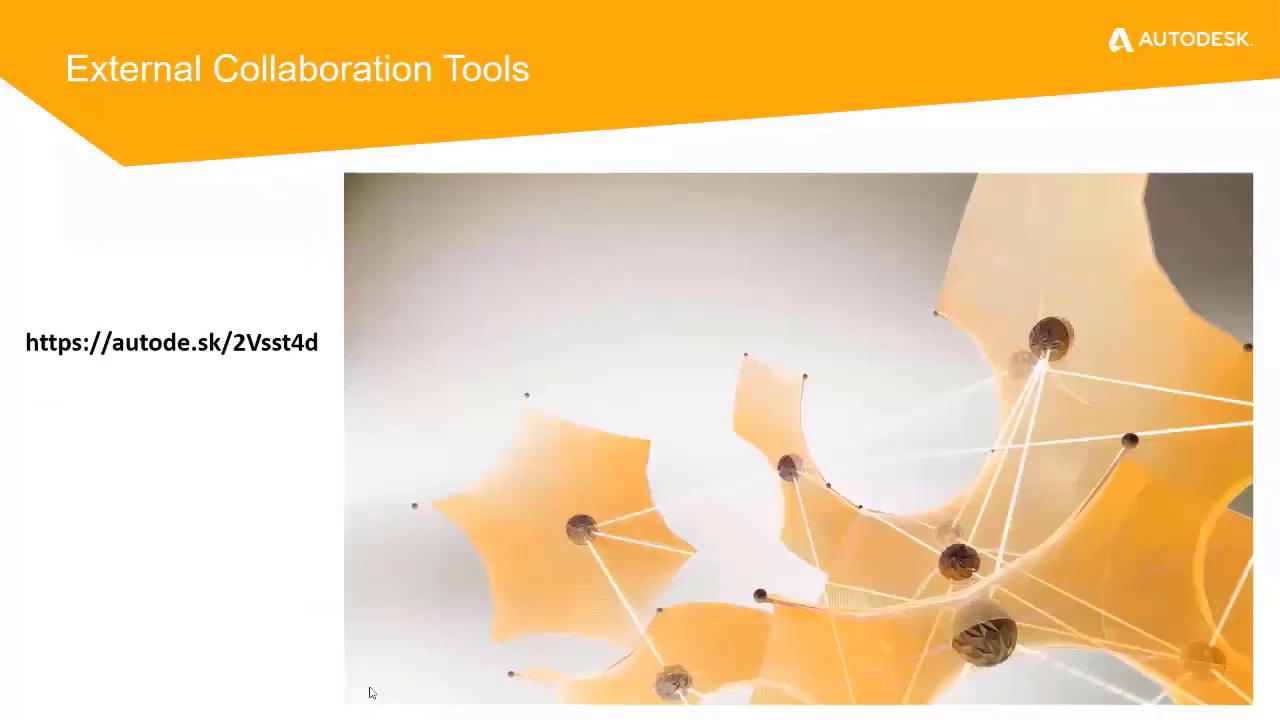
pyautogui.click(552, 436)
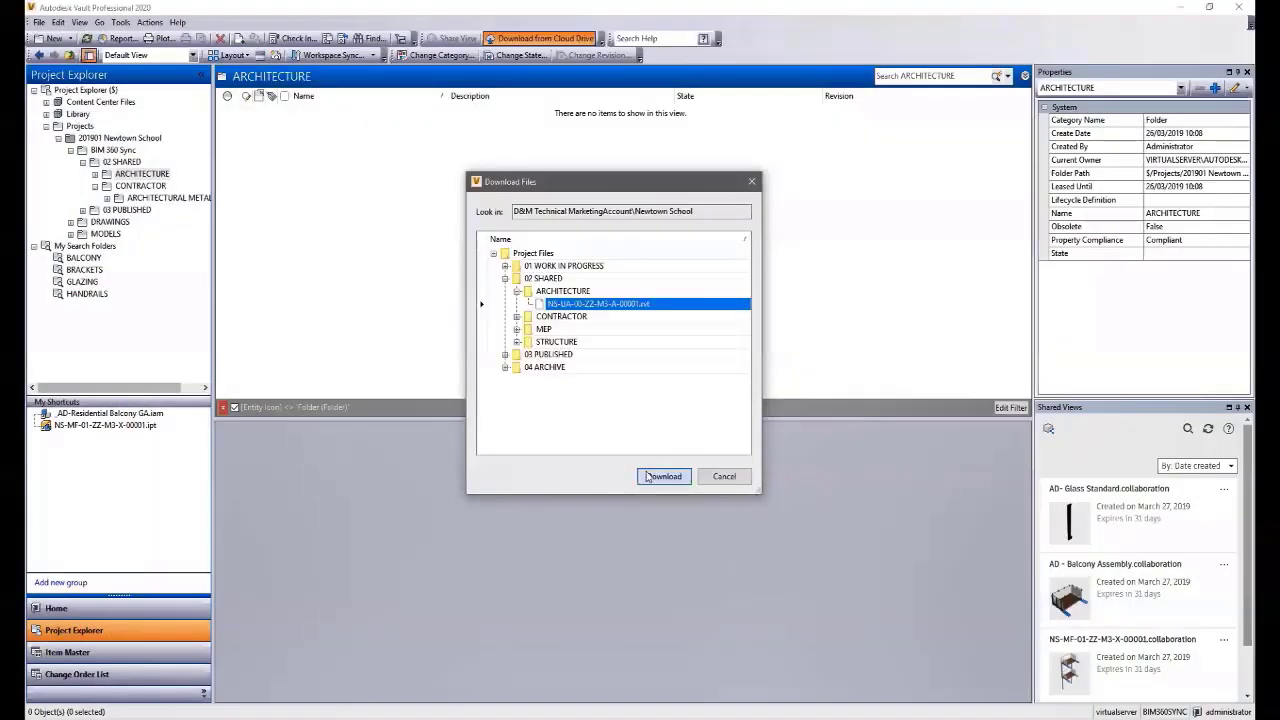
# Download NS-UA-00-ZZ-M3-A-00001.rvt from 02 SHARED into the ARCHITECTURE folder.
pyautogui.click(647, 477)
pyautogui.click(370, 128)
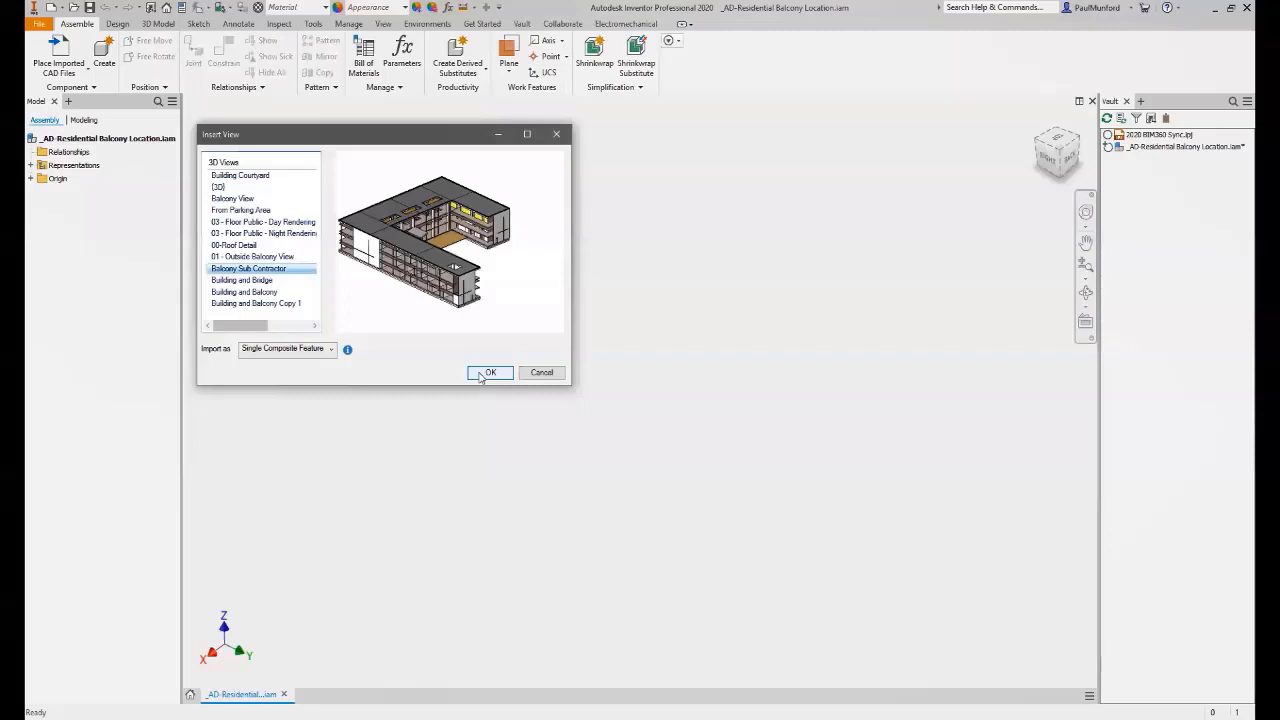
# Place the Balcony Sub Contractor view and enter comment 'Revit Model Location Assembly - First Check in'.
pyautogui.click(480, 374)
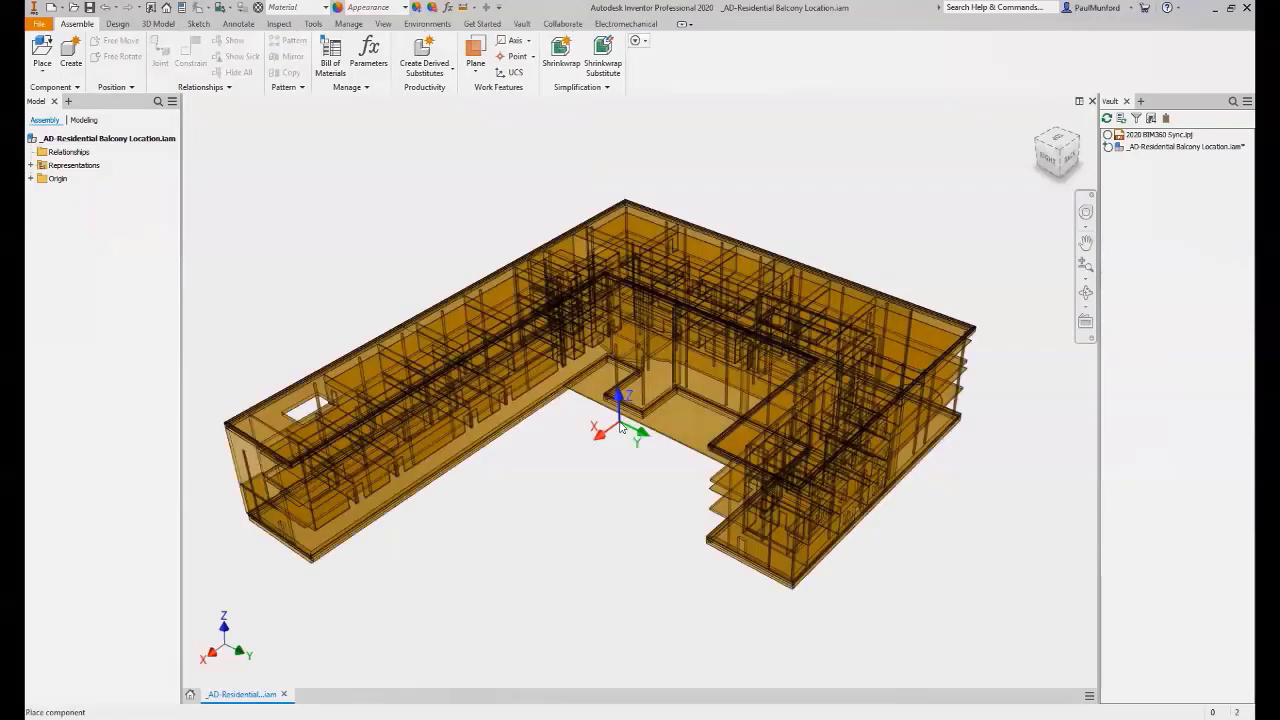
pyautogui.click(620, 428)
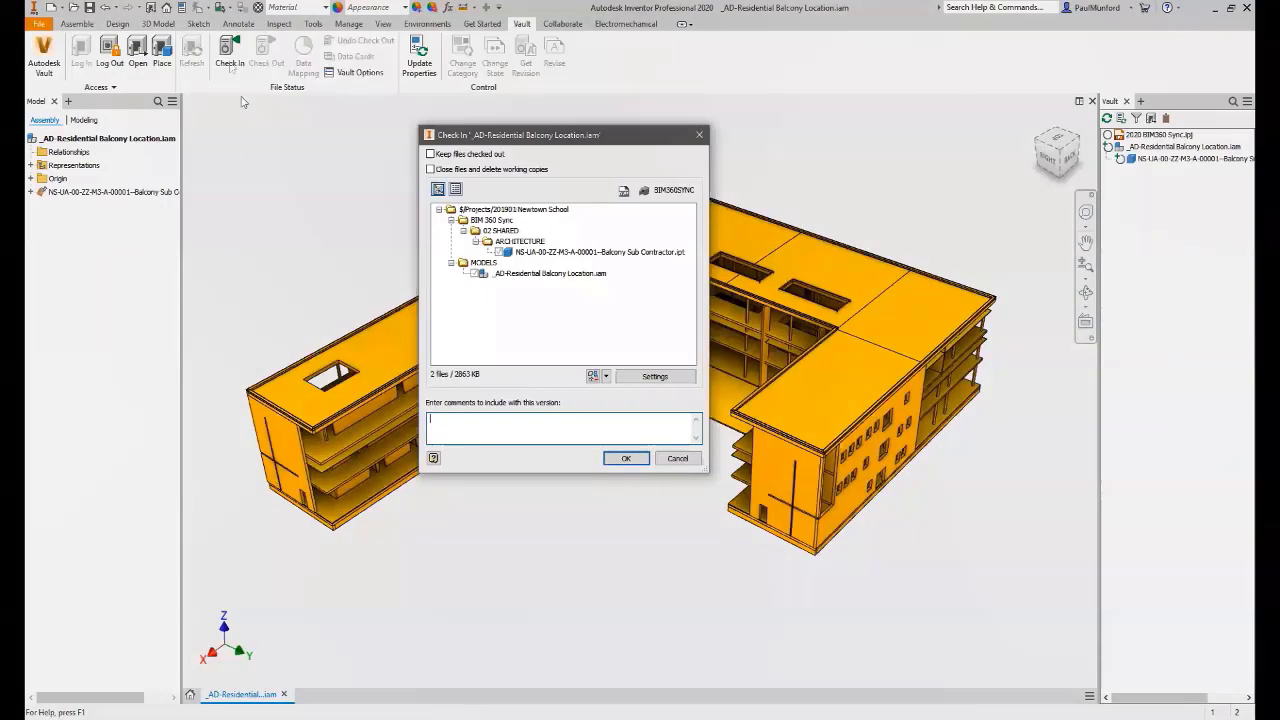
pyautogui.write('Revit Model Location Assembly - First Che')
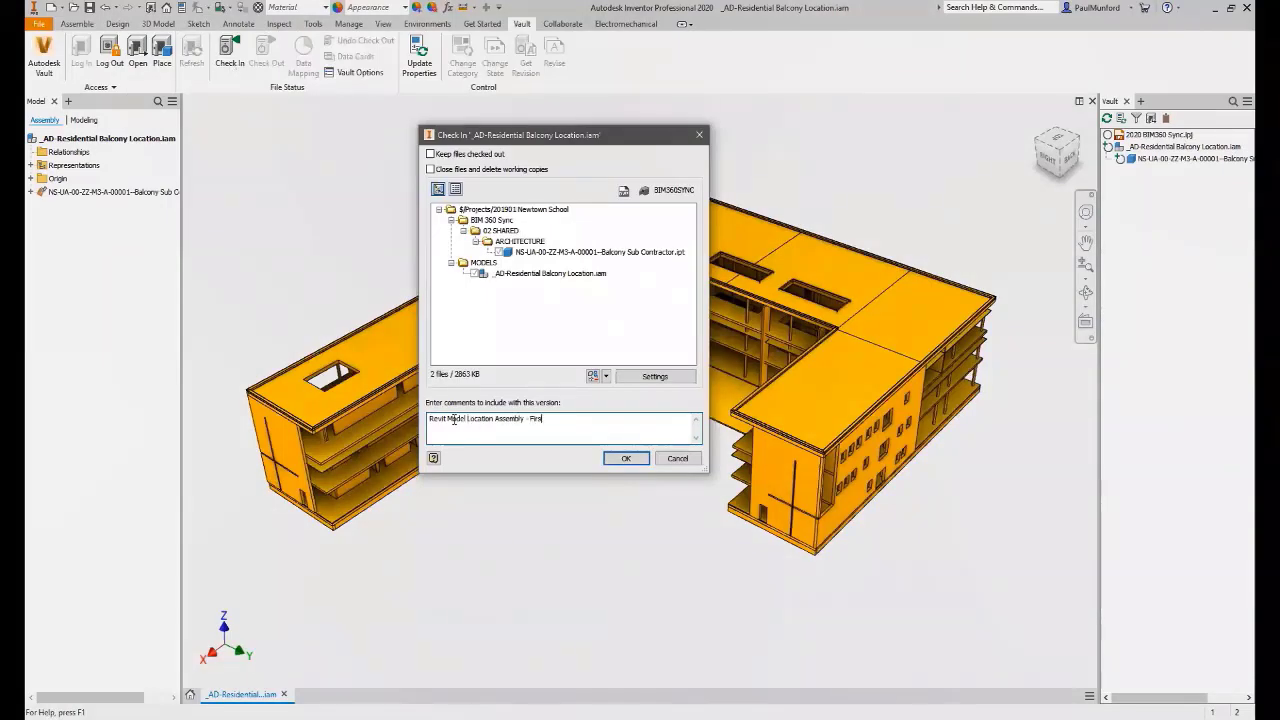
pyautogui.write('ck in')
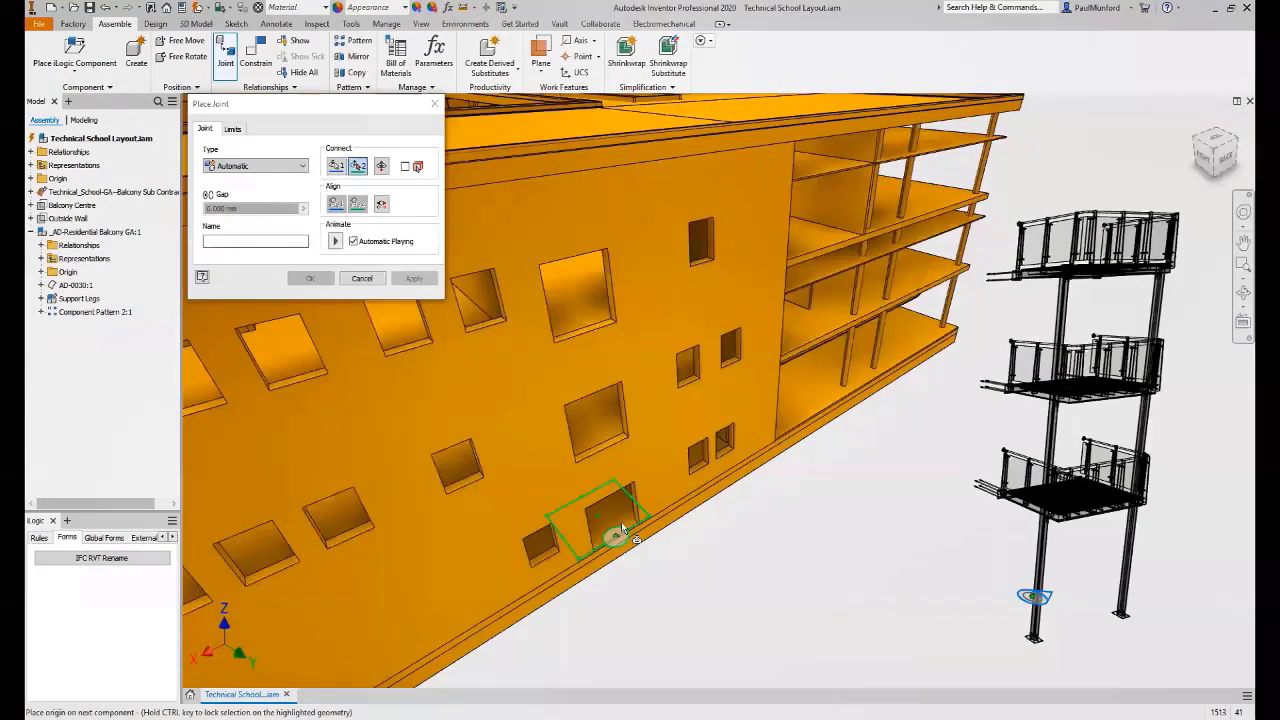
# Rigidly join the balcony at the window edge, then finish with 2 balconies at 7599 mm height and 3800 mm spacing.
pyautogui.click(622, 528)
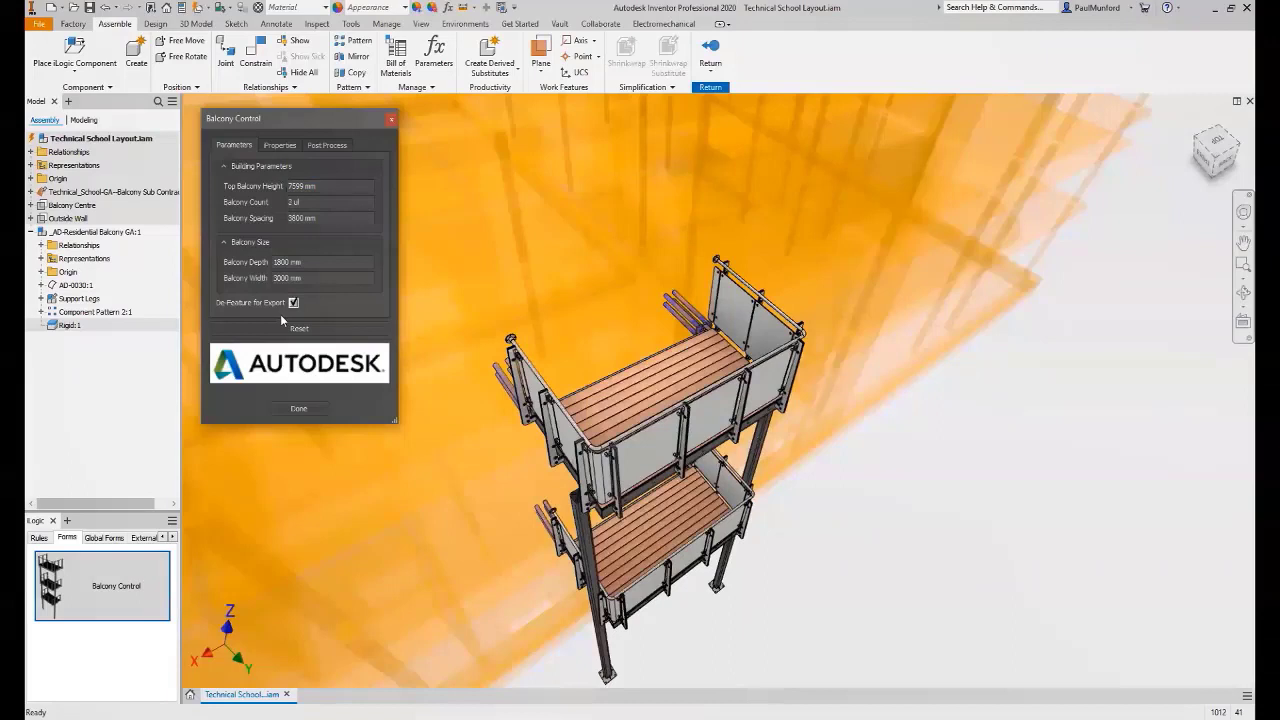
pyautogui.click(287, 408)
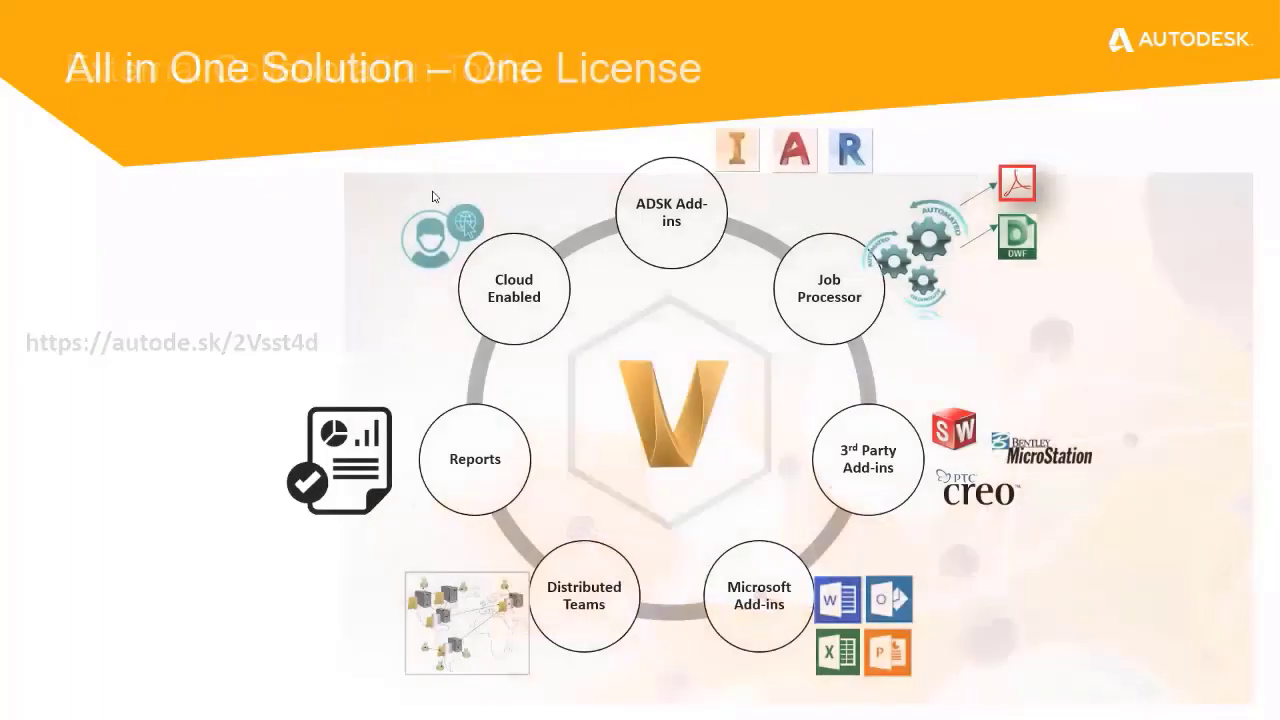
# Leave the slideshow through Vault and bring up the Fusion Team hub's project list in Chrome.
pyautogui.hotkey('alt', 'Tab')
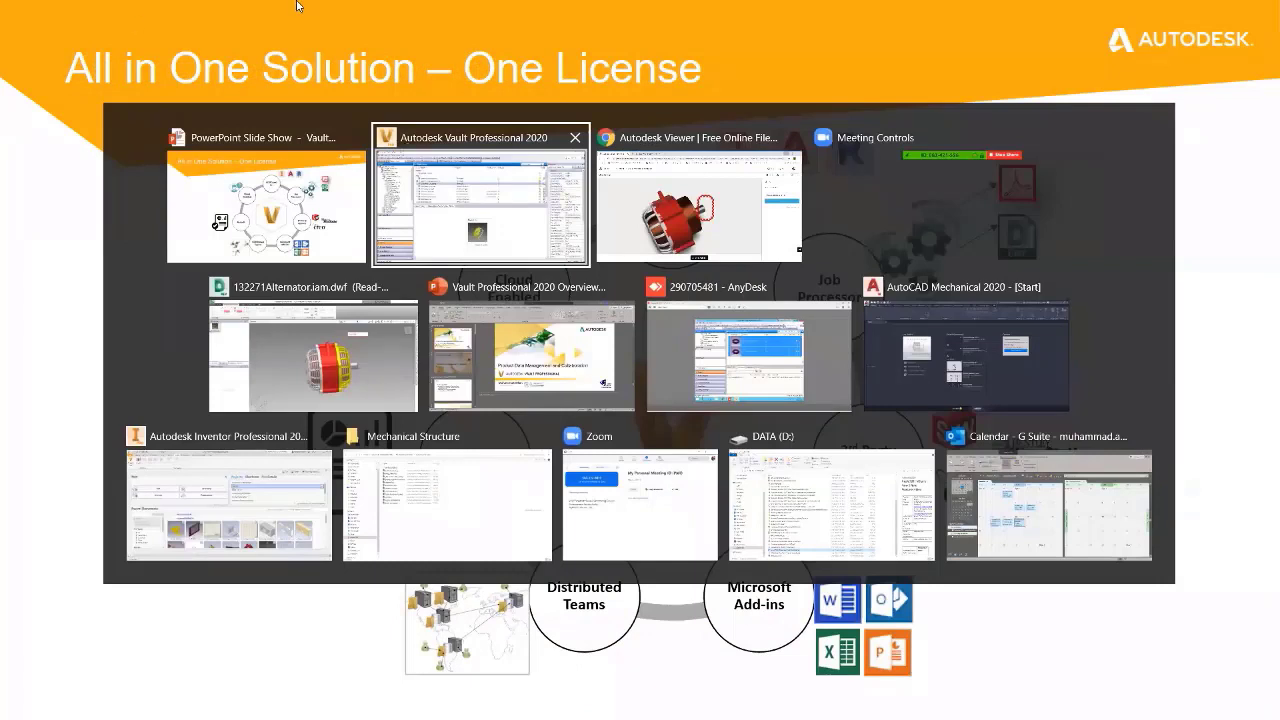
pyautogui.click(480, 195)
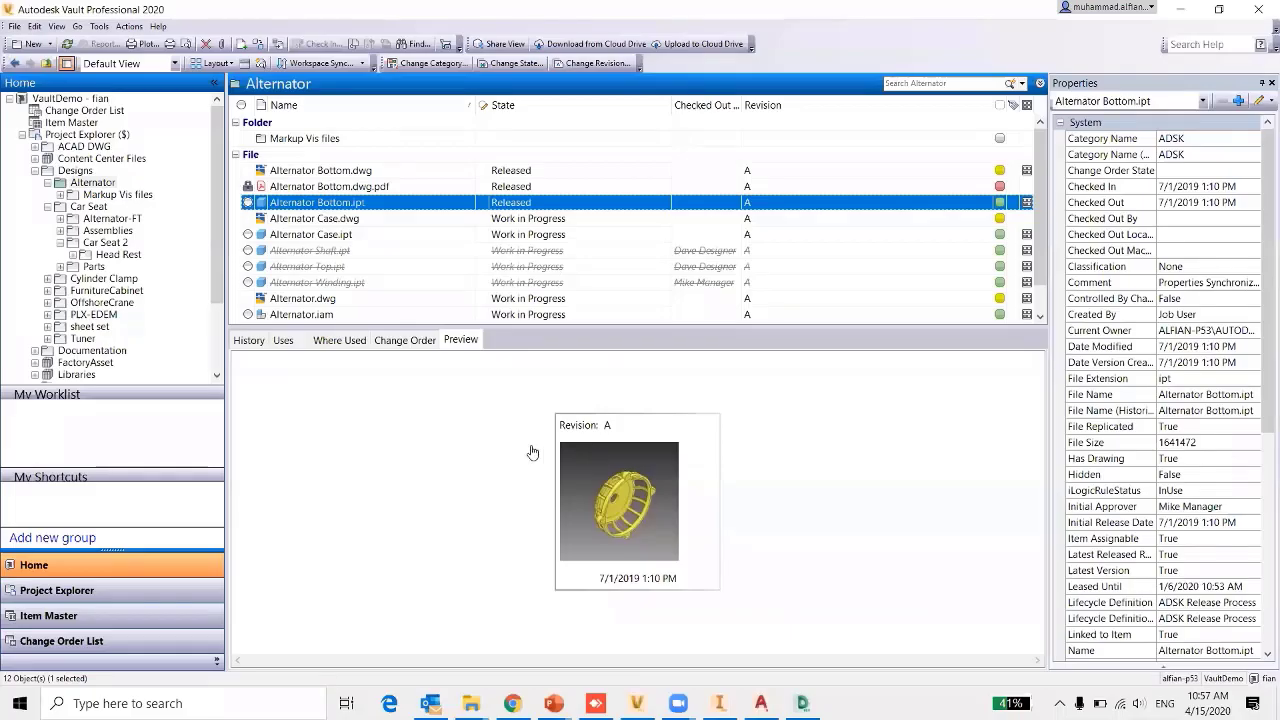
pyautogui.hotkey('alt', 'Tab')
pyautogui.hotkey('ctrl', 'Tab')
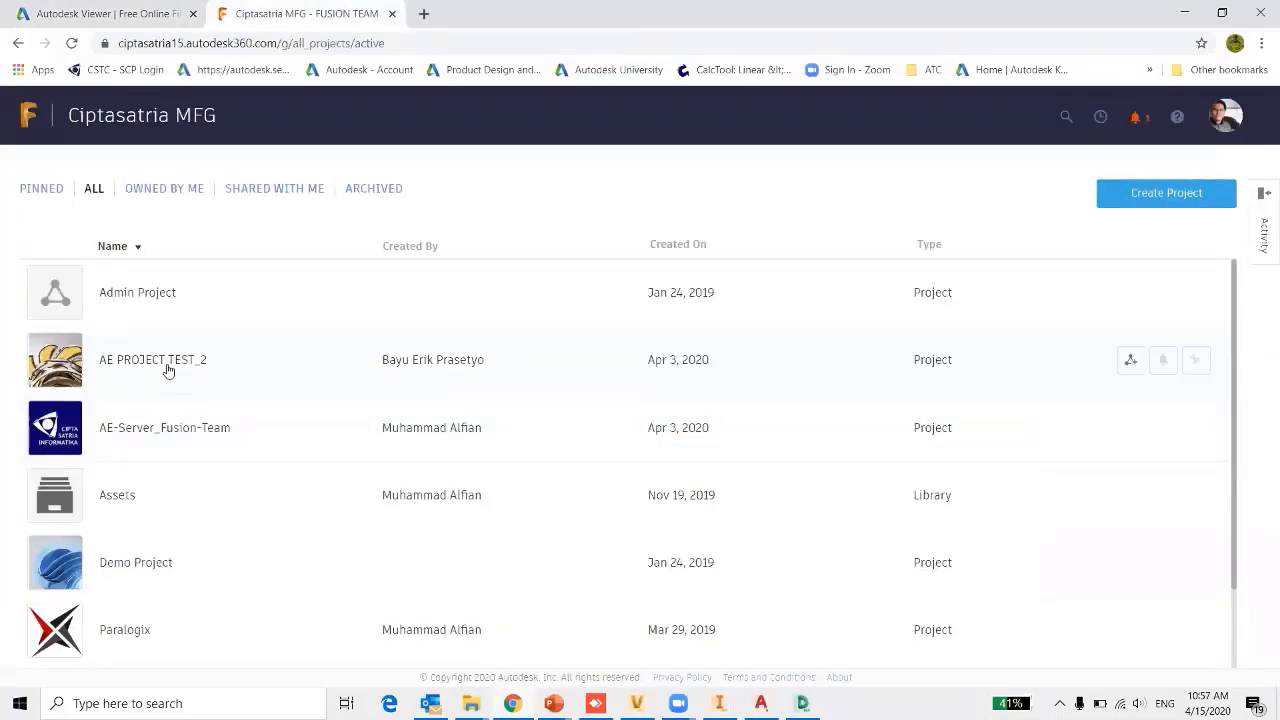
# Open the AE-Server_Fusion-Team project's Mechanical Structure folder and show its project details.
pyautogui.click(149, 430)
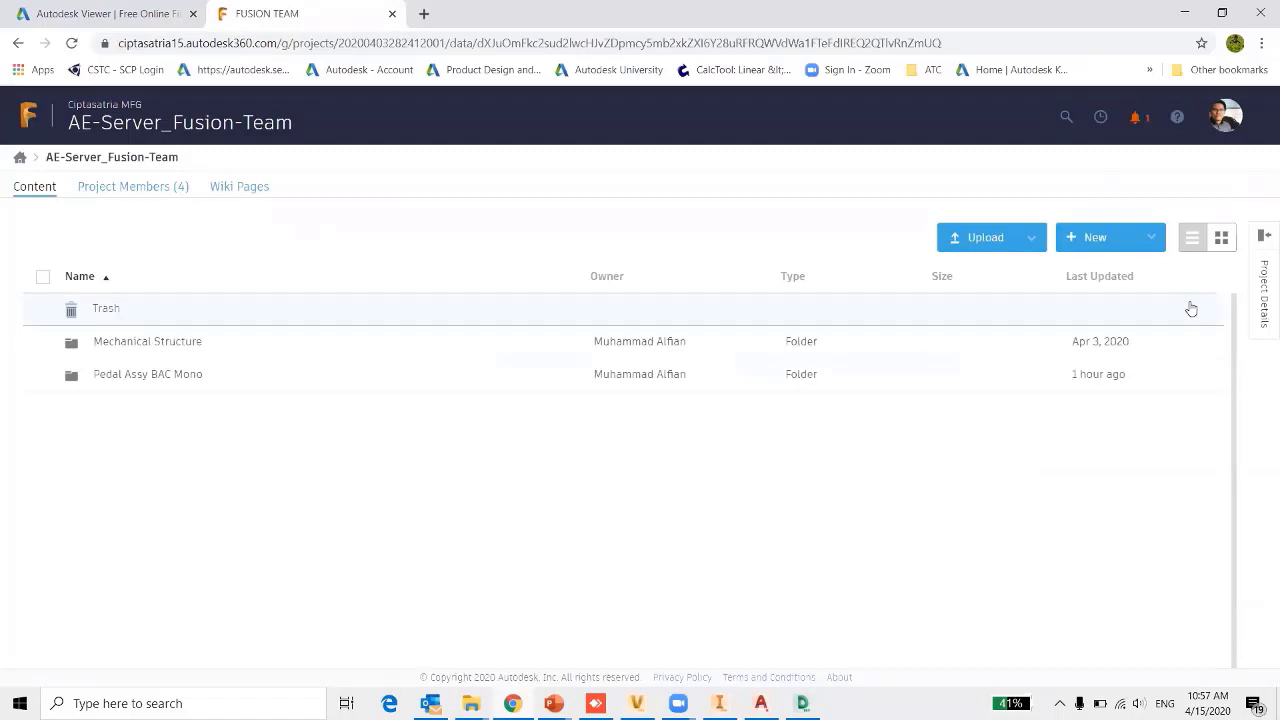
pyautogui.click(160, 342)
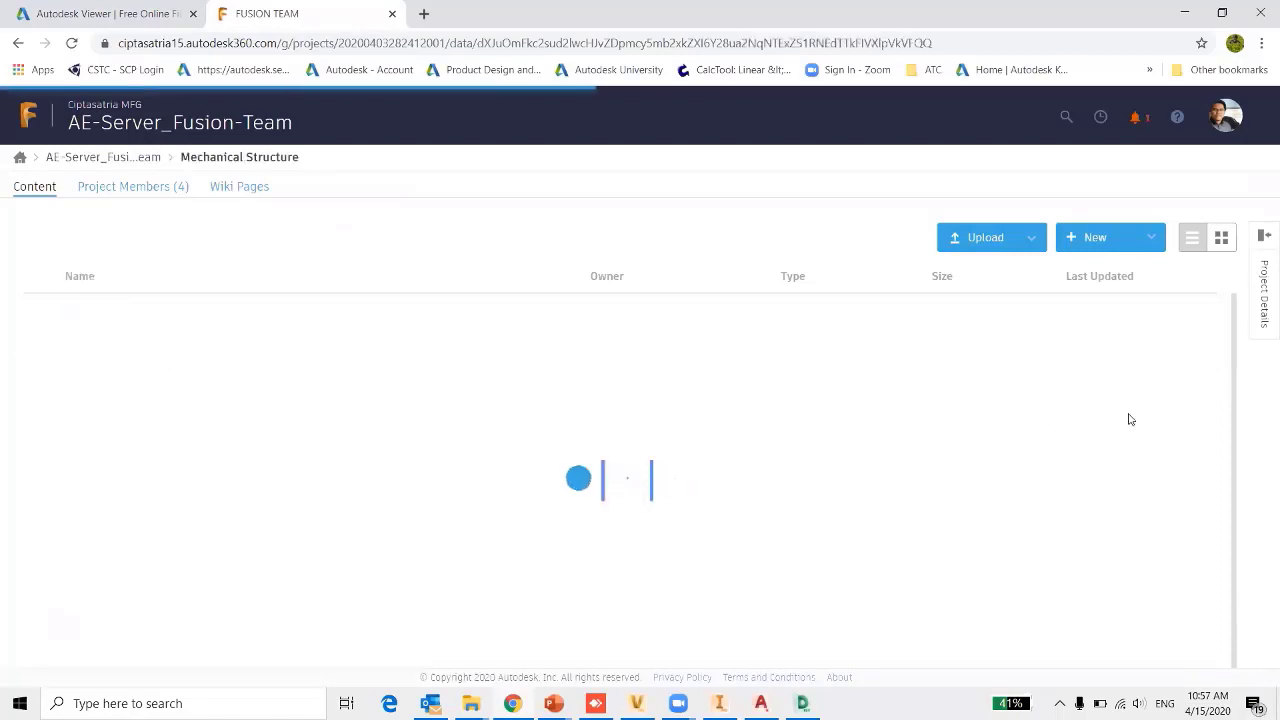
pyautogui.click(1263, 295)
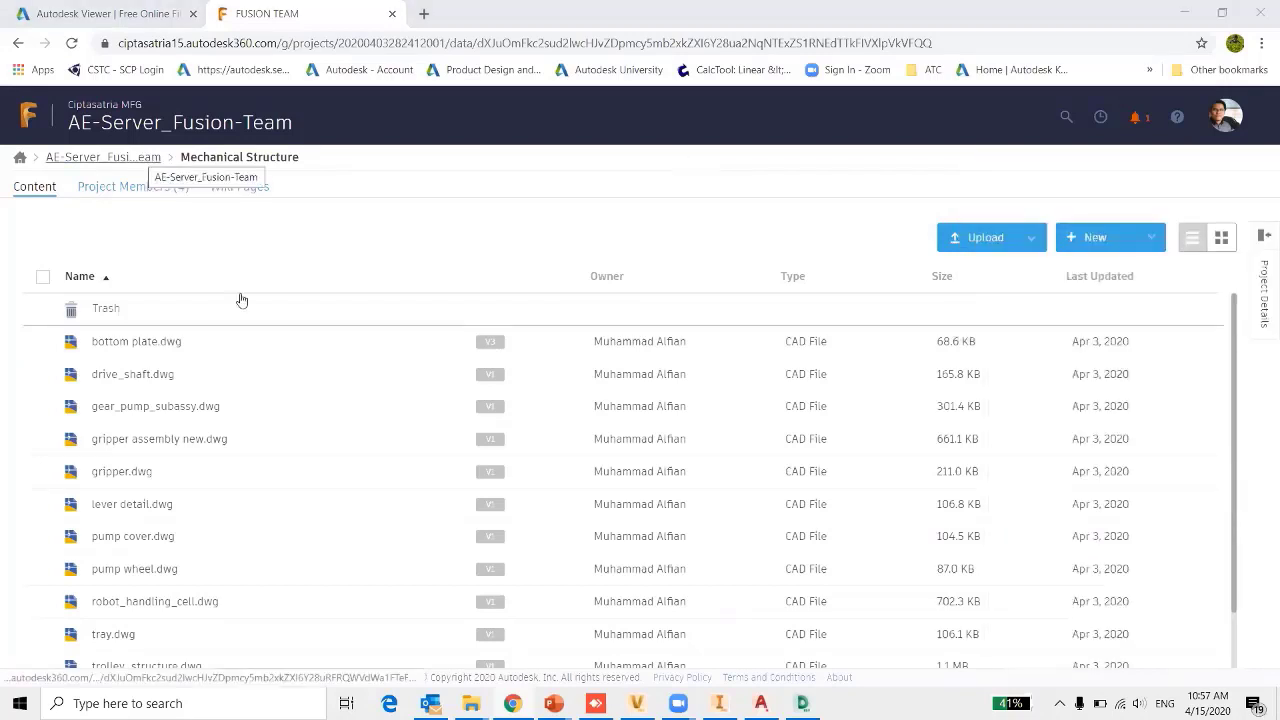
# Scroll through the synced dwg files, then move to the AnyDesk remote Vault session.
pyautogui.scroll(-1, 463, 545)
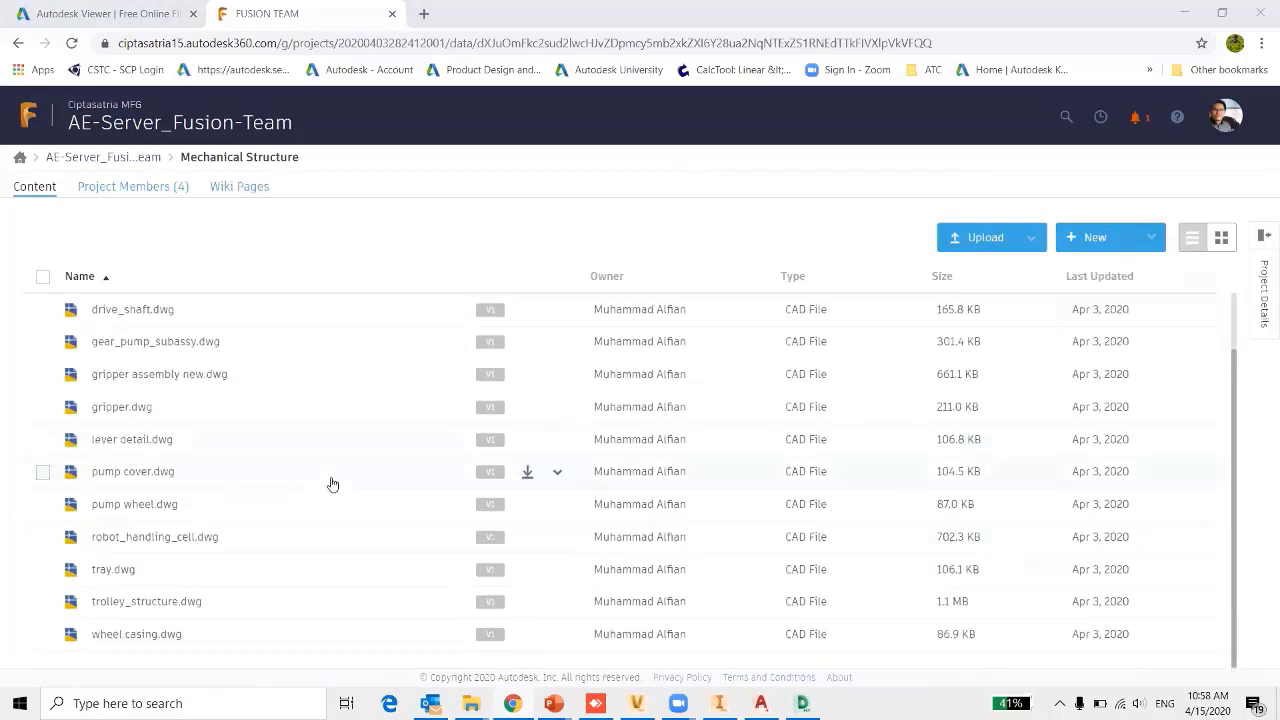
pyautogui.scroll(1, 333, 480)
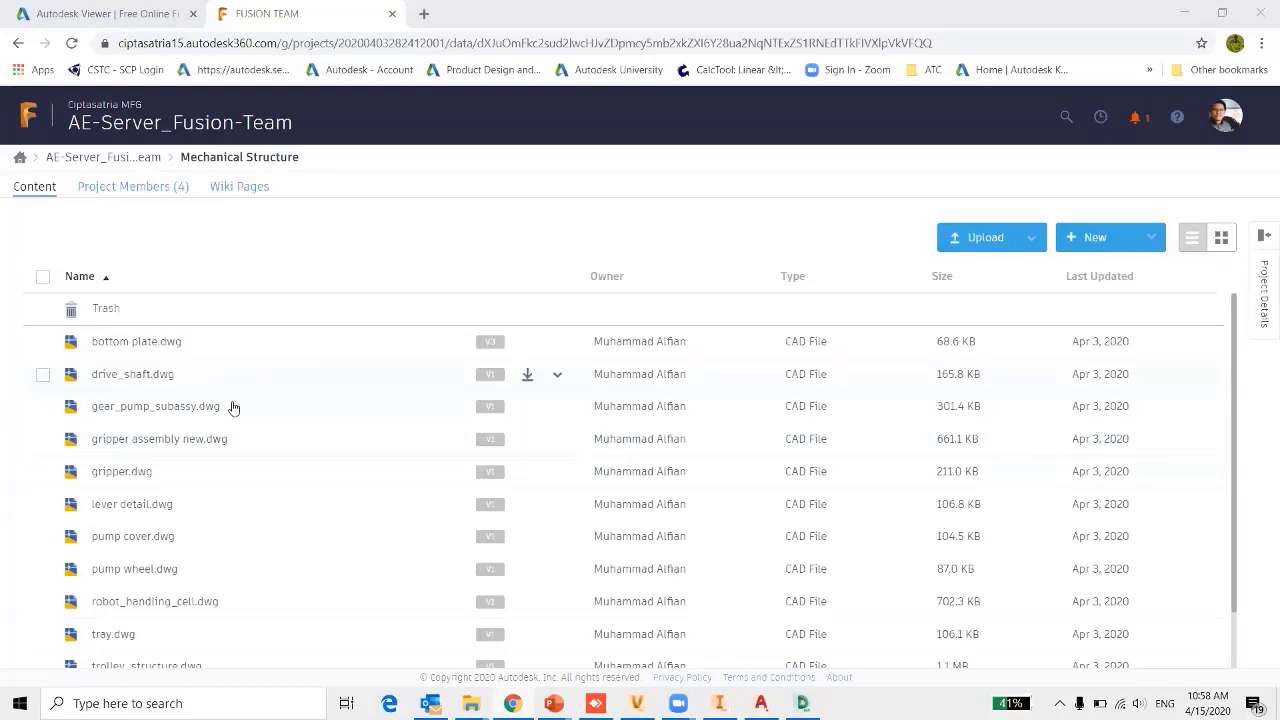
pyautogui.scroll(-1, 228, 453)
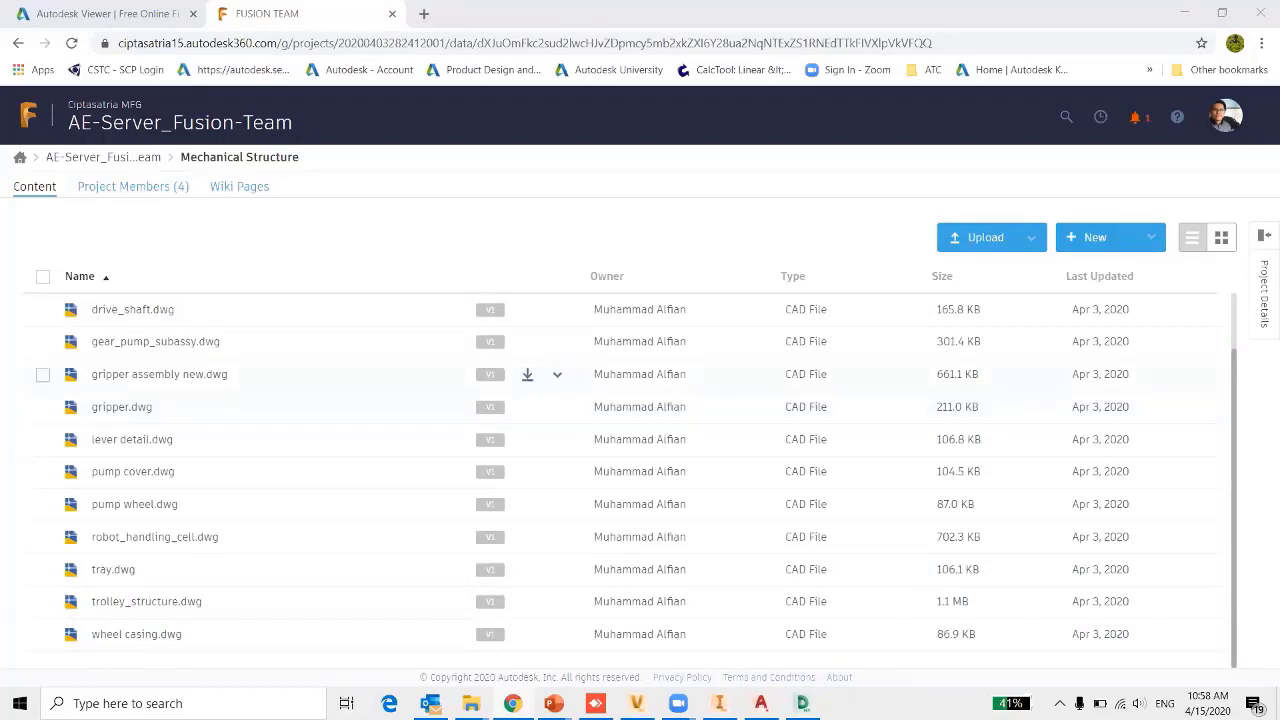
pyautogui.scroll(1, 636, 656)
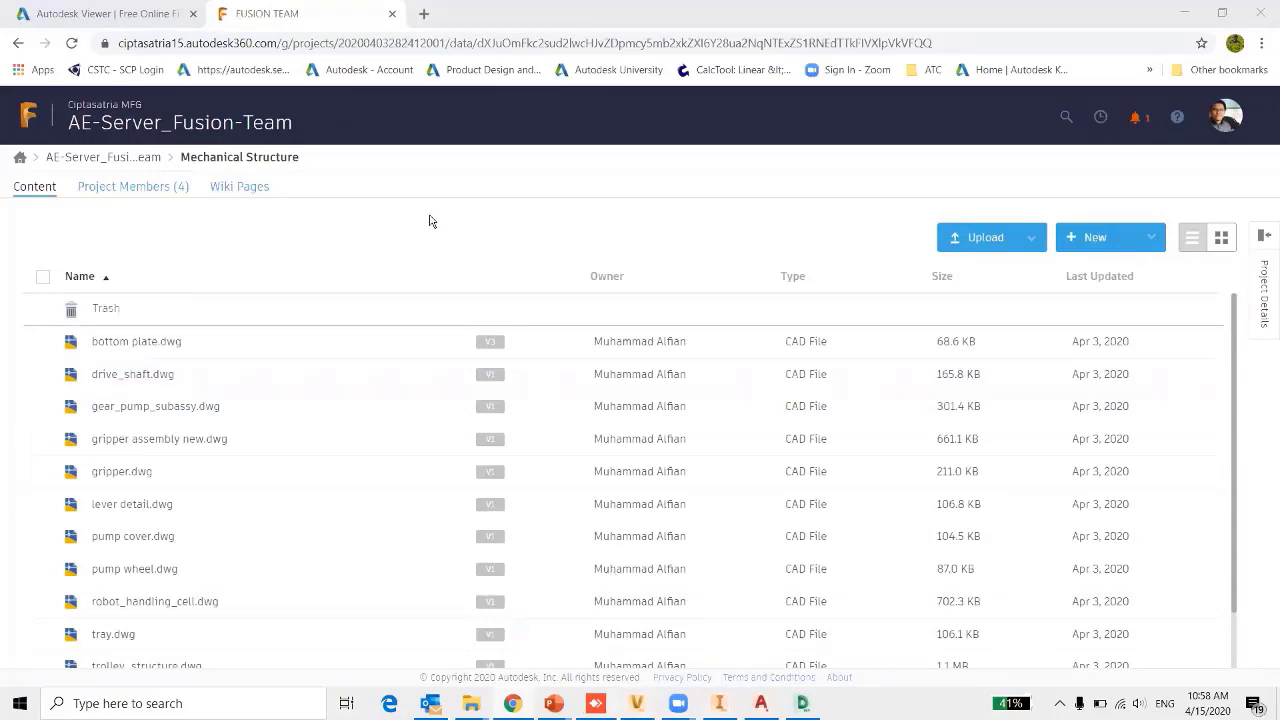
pyautogui.hotkey('alt', 'Tab')
pyautogui.moveTo(487, 249); pyautogui.dragTo(489, 215)
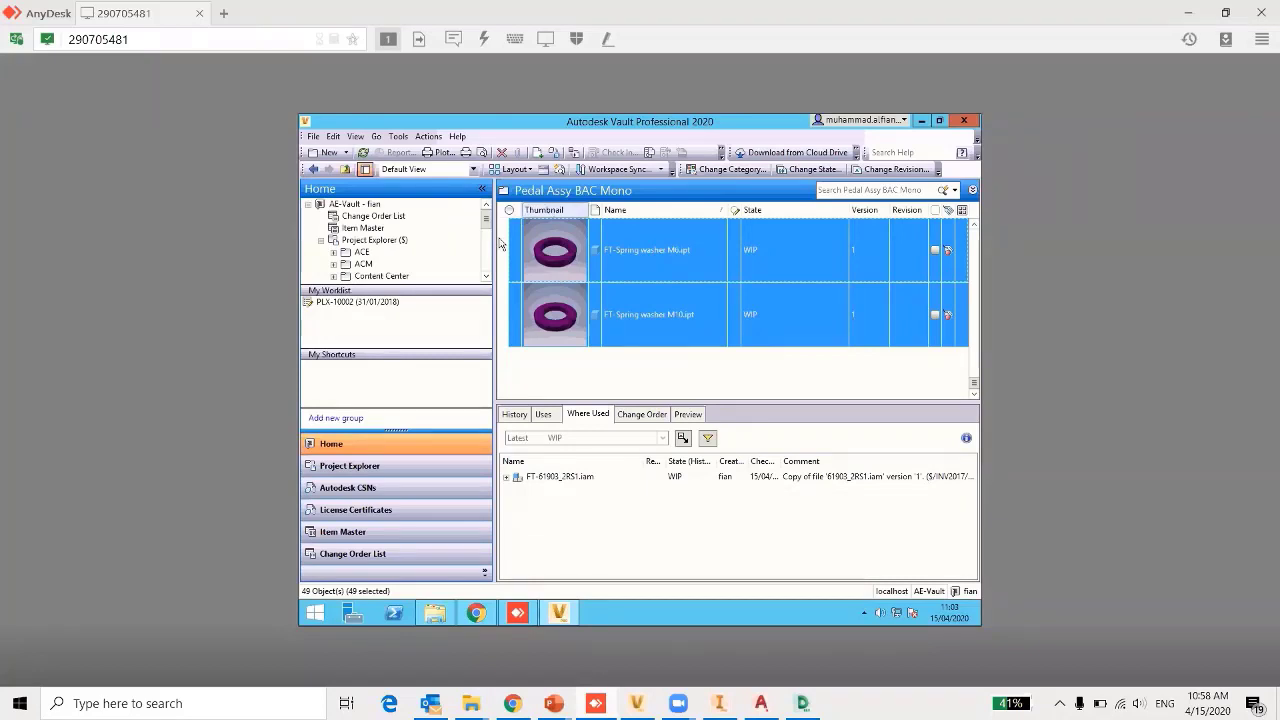
# Expand the remote Vault's Project Explorer tree down to the Fusion Team folder.
pyautogui.click(375, 242)
pyautogui.click(363, 264)
pyautogui.scroll(-2, 393, 260)
pyautogui.click(377, 252)
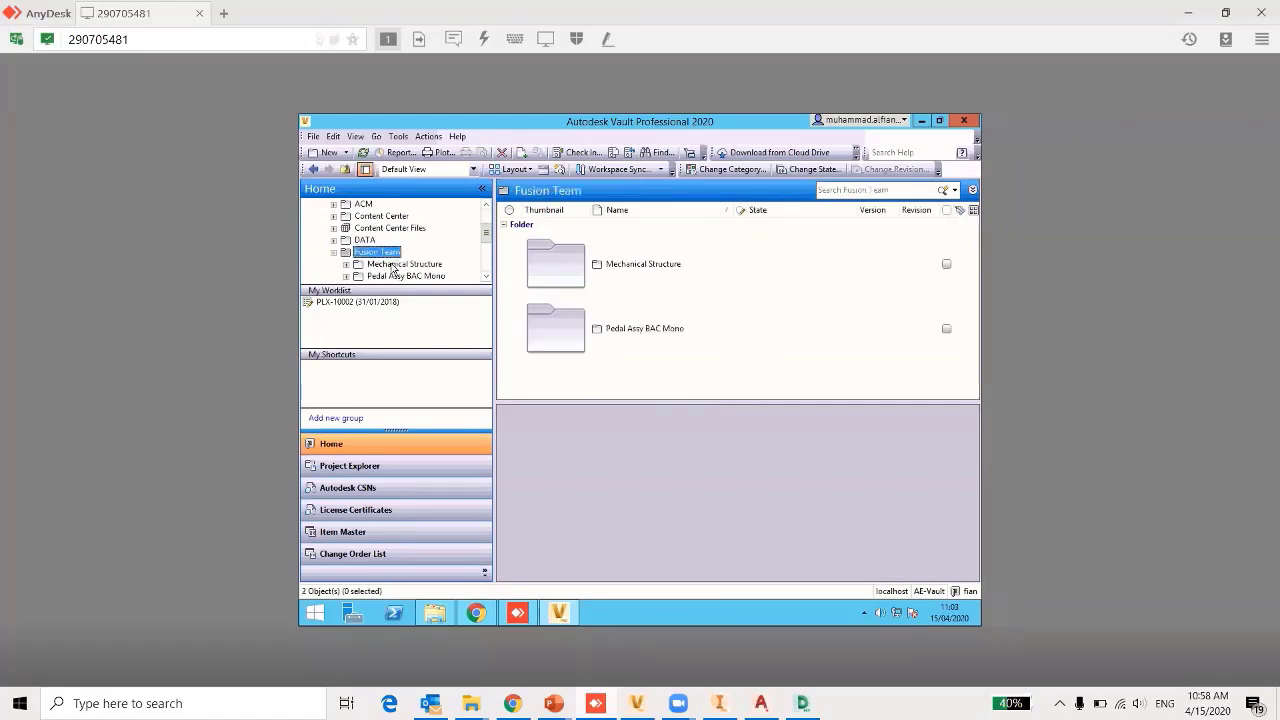
# Open Mechanical Structure and confirm bottom plate.dwg is WIP, version 1, downloaded from Cloud Drive.
pyautogui.doubleClick(666, 267)
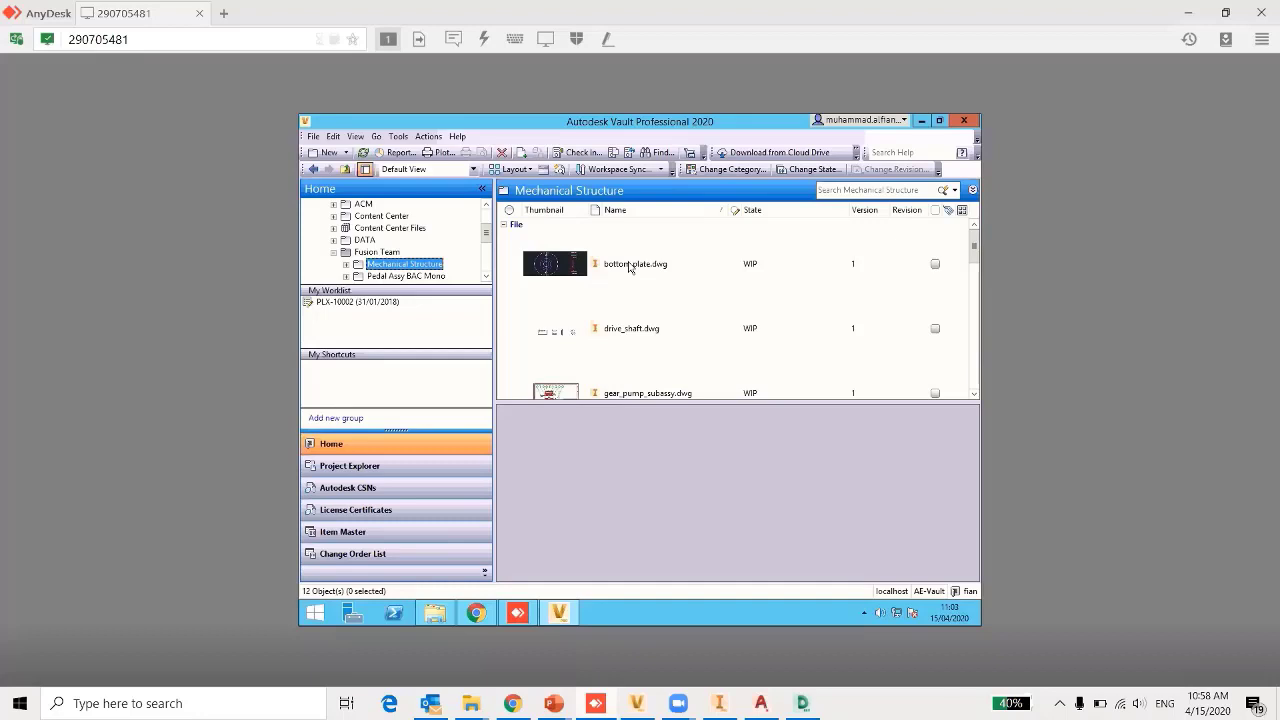
pyautogui.click(629, 266)
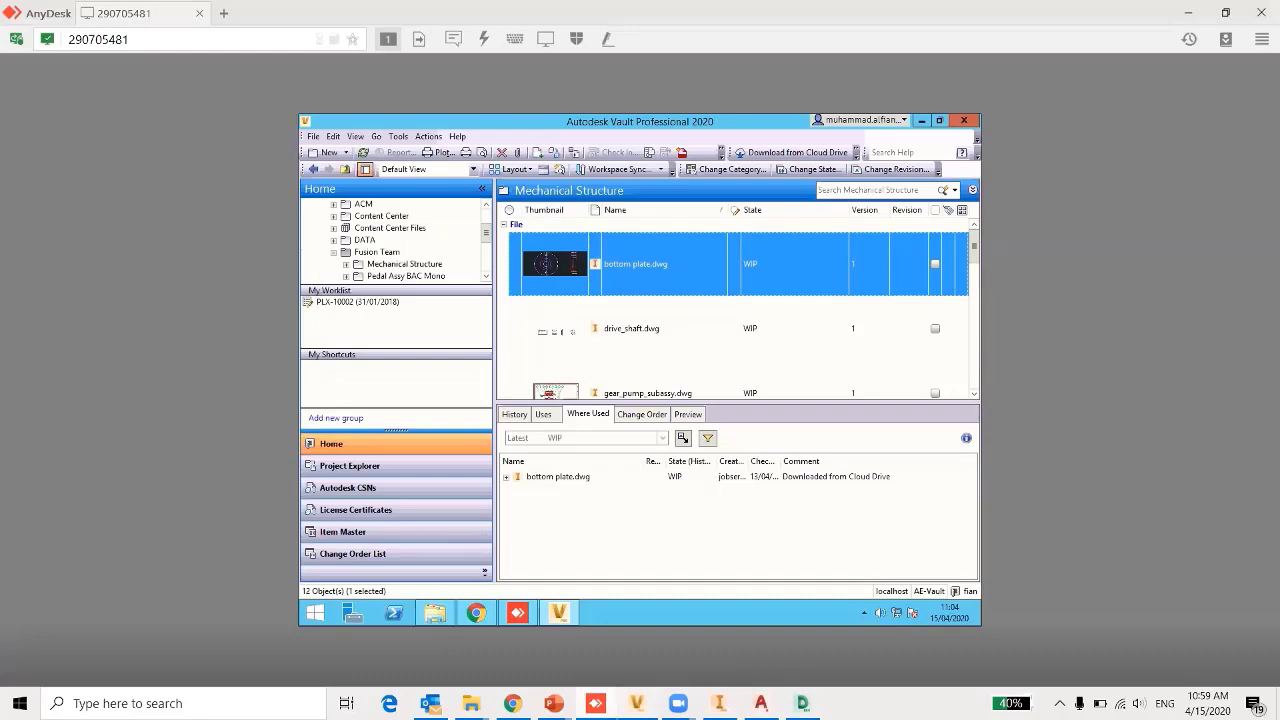
pyautogui.hotkey('alt', 'Tab')
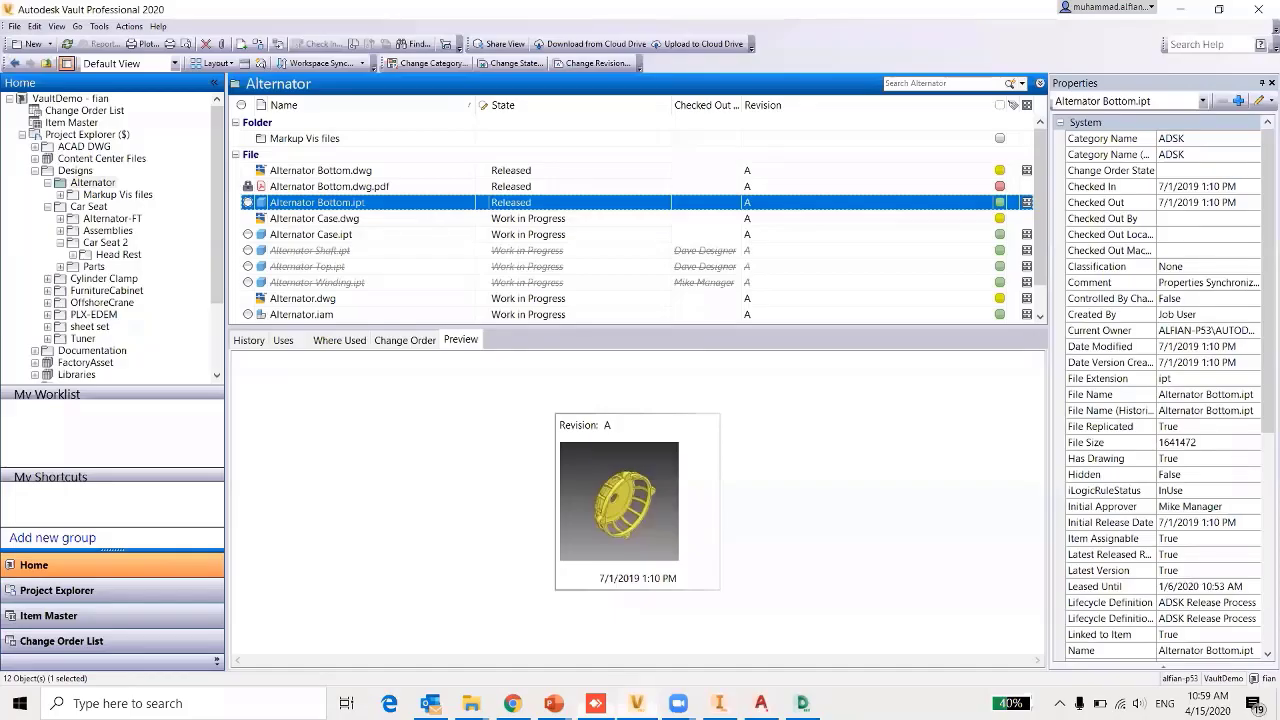
# Compare Chrome's Fusion Team file list, then bring the remote Mechanical Structure window forward.
pyautogui.click(553, 703)
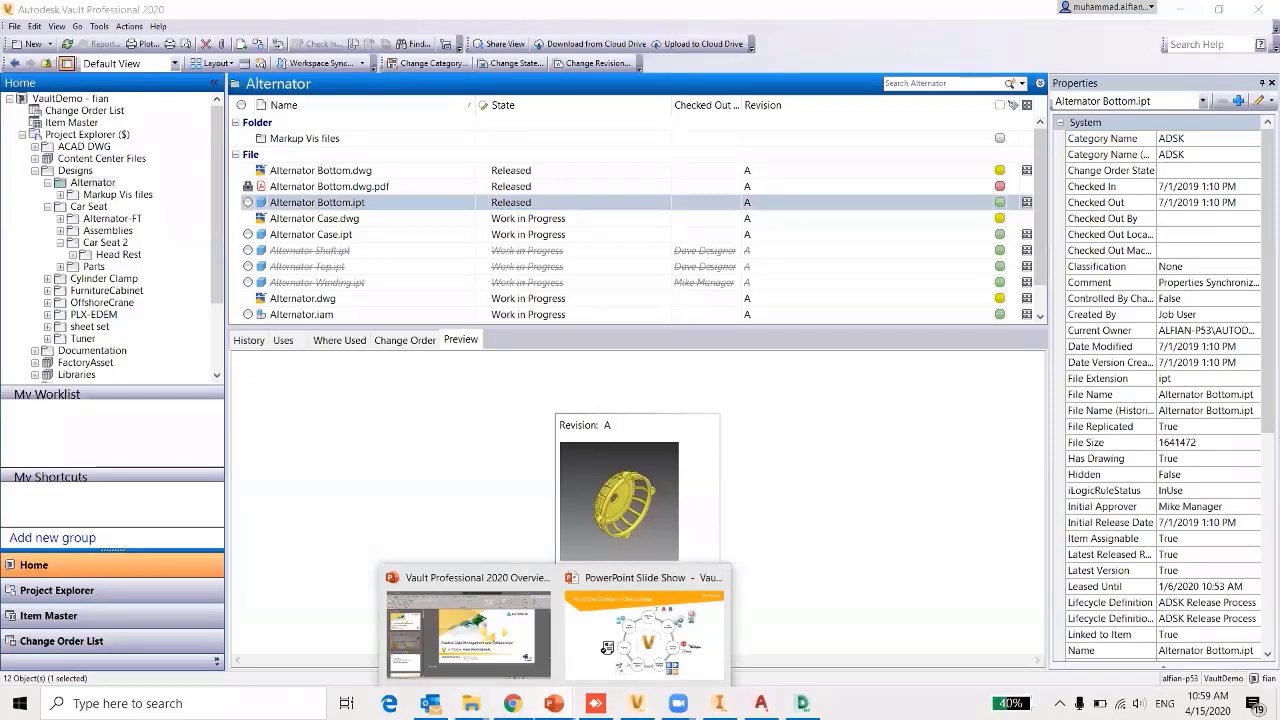
pyautogui.hotkey('alt', 'Tab')
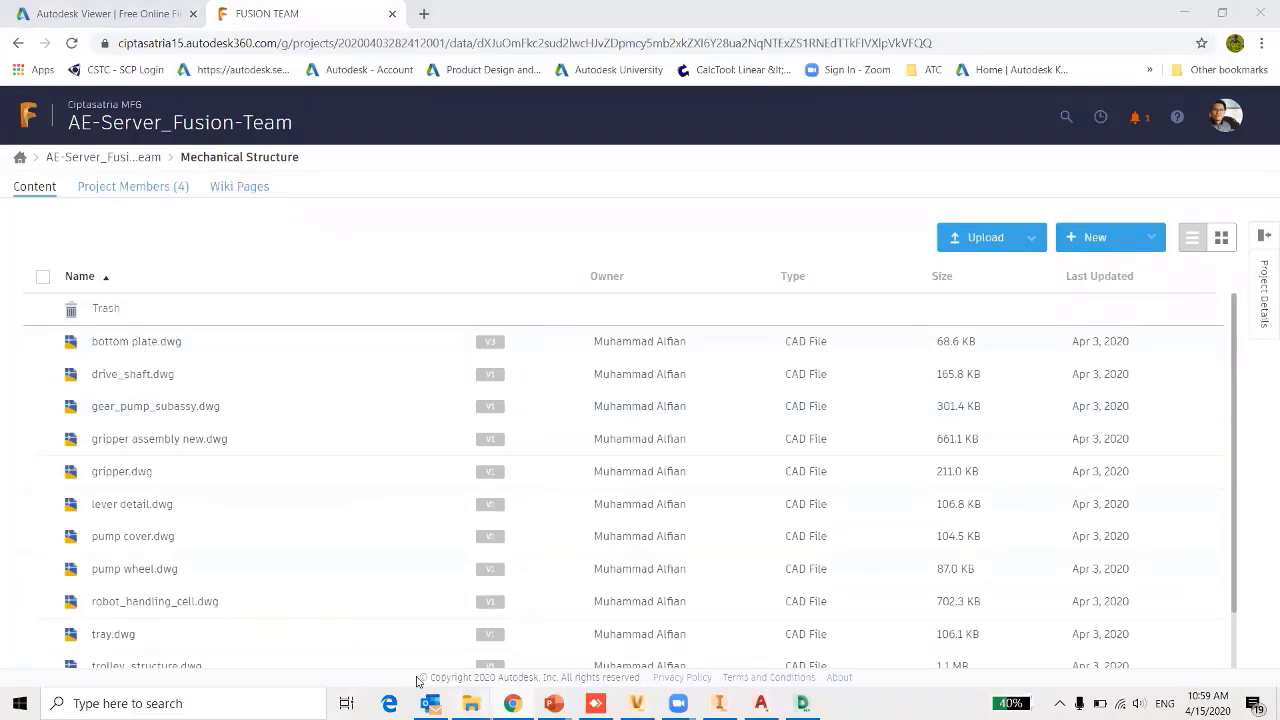
pyautogui.moveTo(471, 703)
pyautogui.click(415, 640)
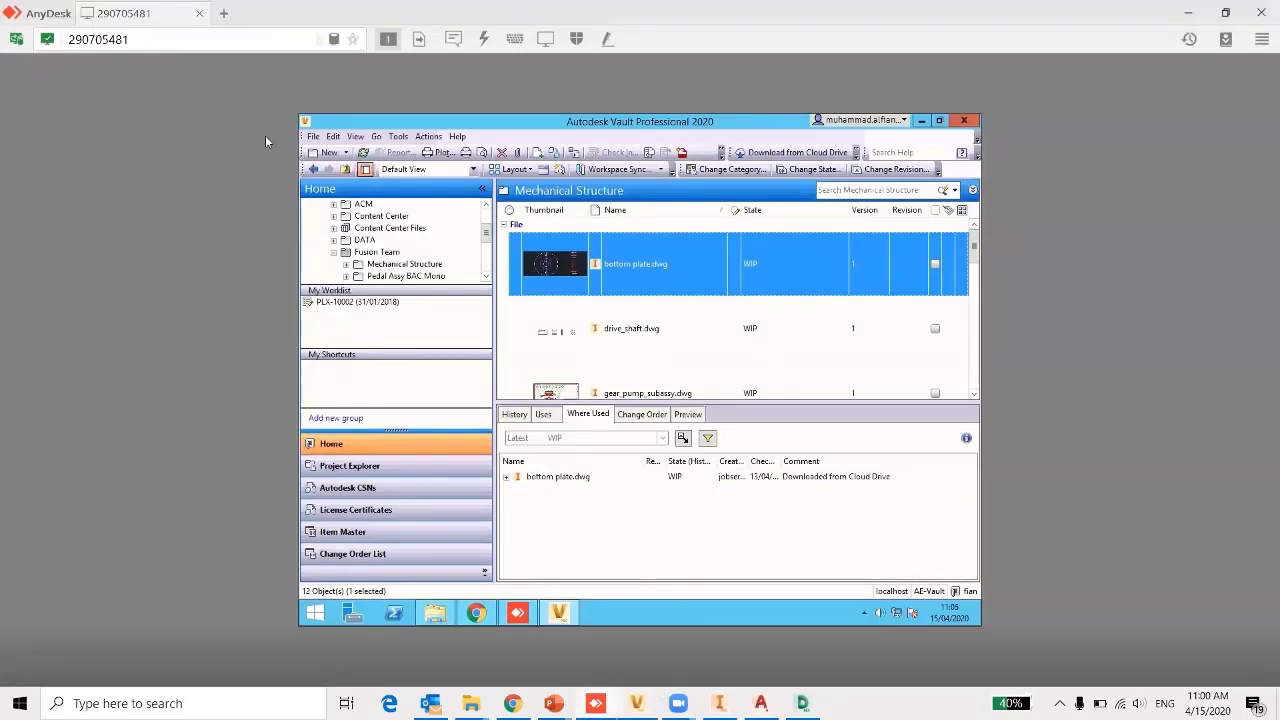
# Back in local Vault, open Vault Settings to list the P53-VaultPro-FT Car Seat to Fusion 360 mapping.
pyautogui.hotkey('alt', 'Tab')
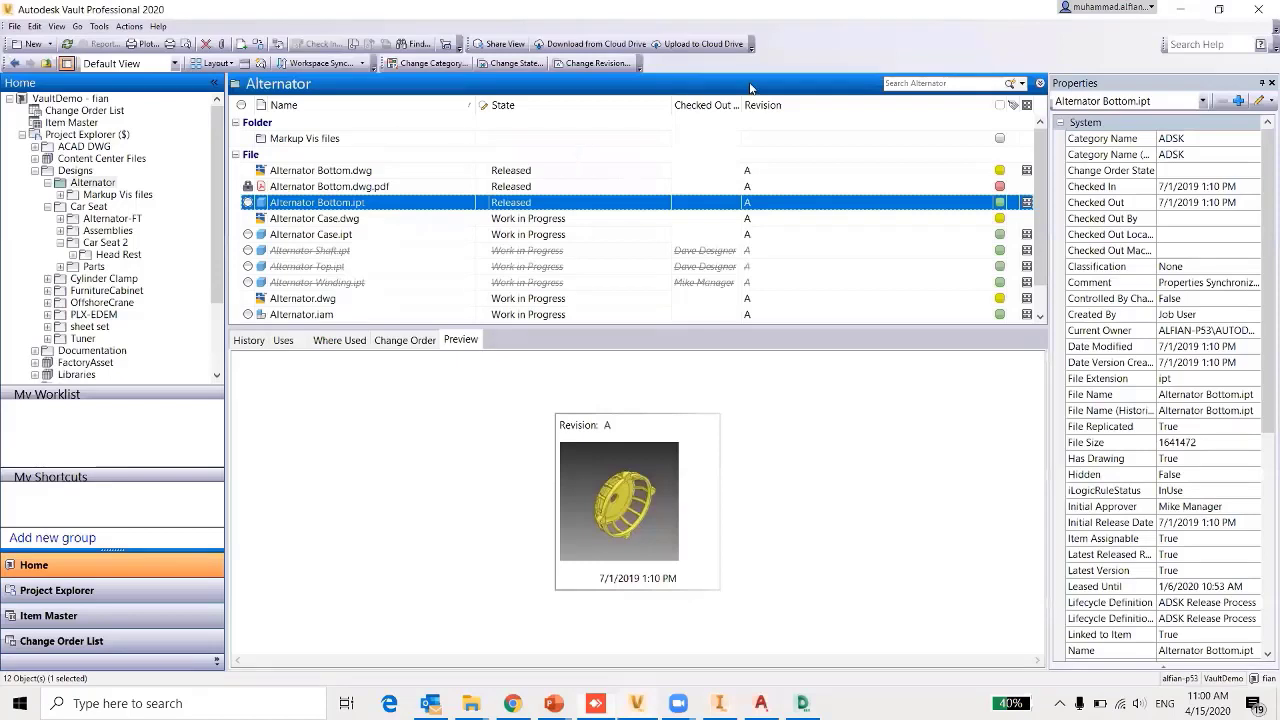
pyautogui.hotkey('alt', 't')
pyautogui.press('o')
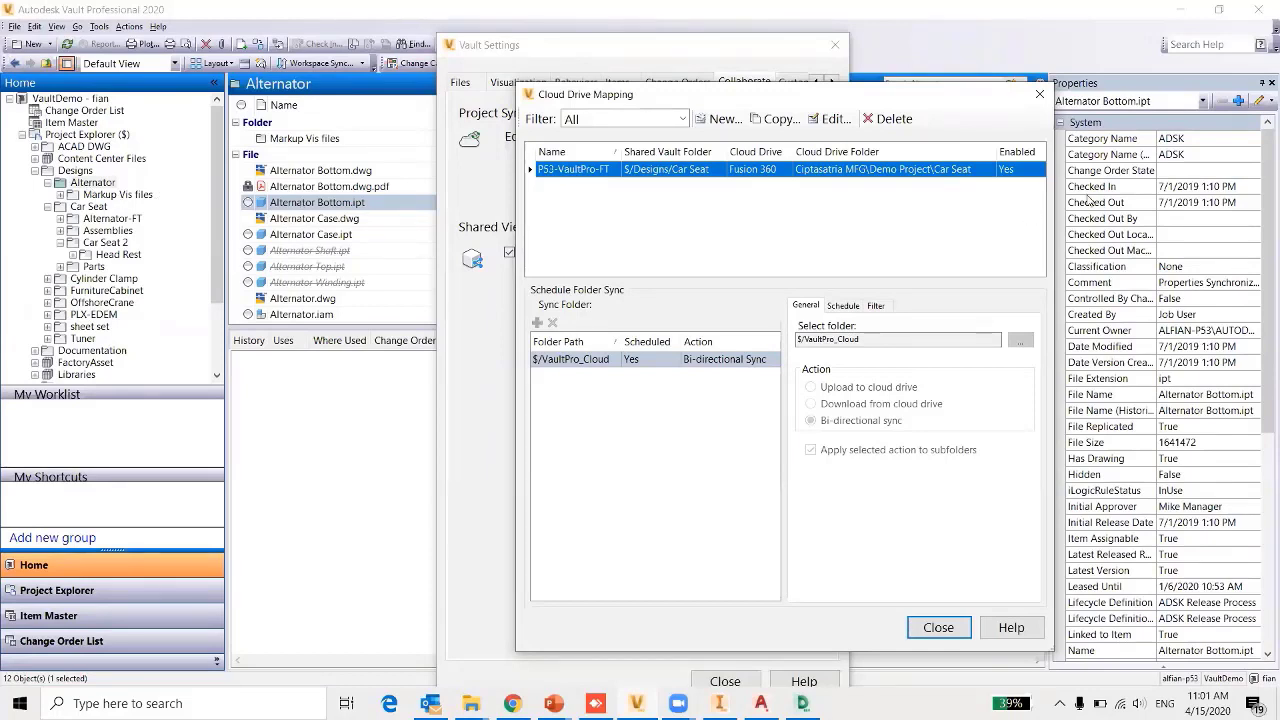
# Set the P53-VaultPro-FT schedule to Every 8 hours, then close both mapping dialogs without saving.
pyautogui.click(830, 119)
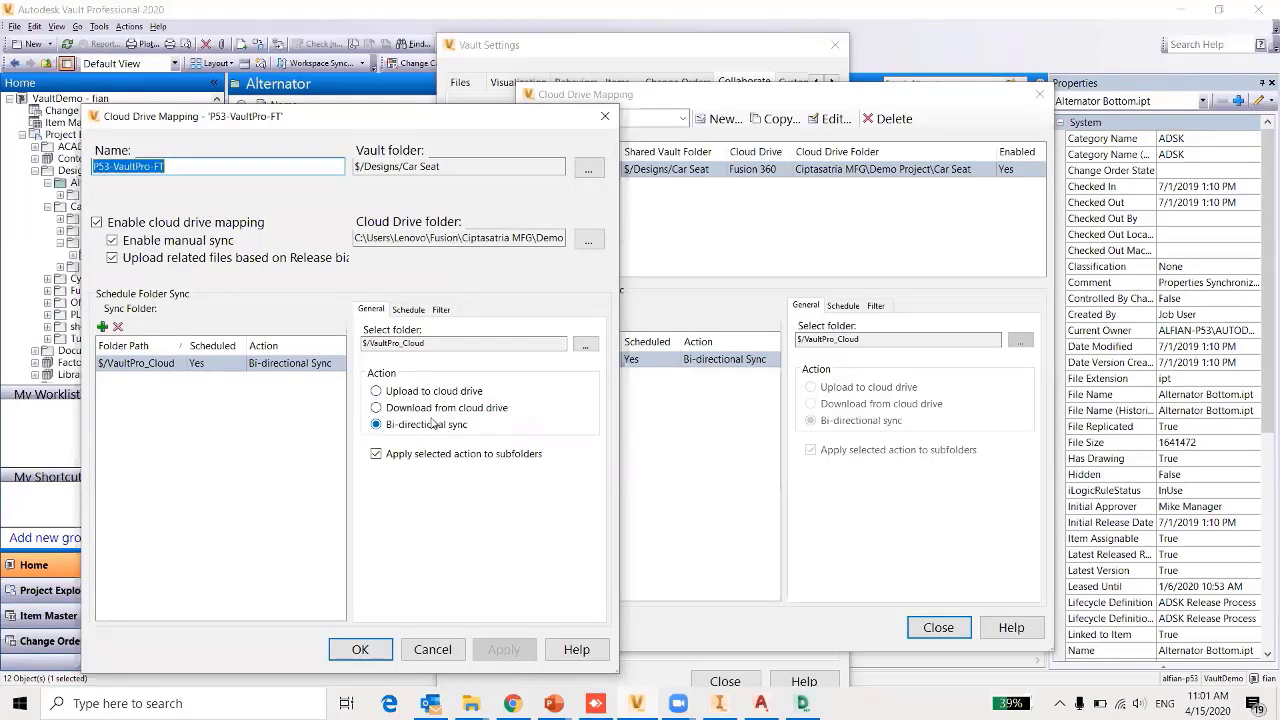
pyautogui.click(408, 310)
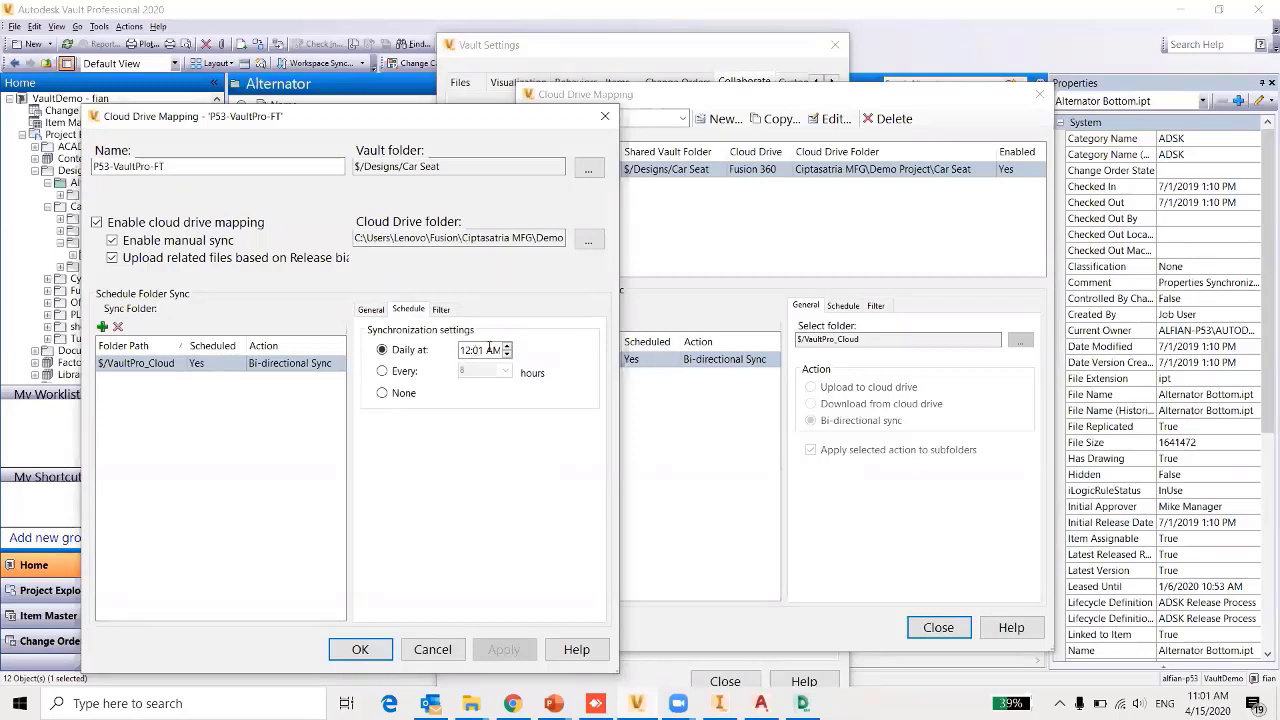
pyautogui.click(383, 371)
pyautogui.click(484, 371)
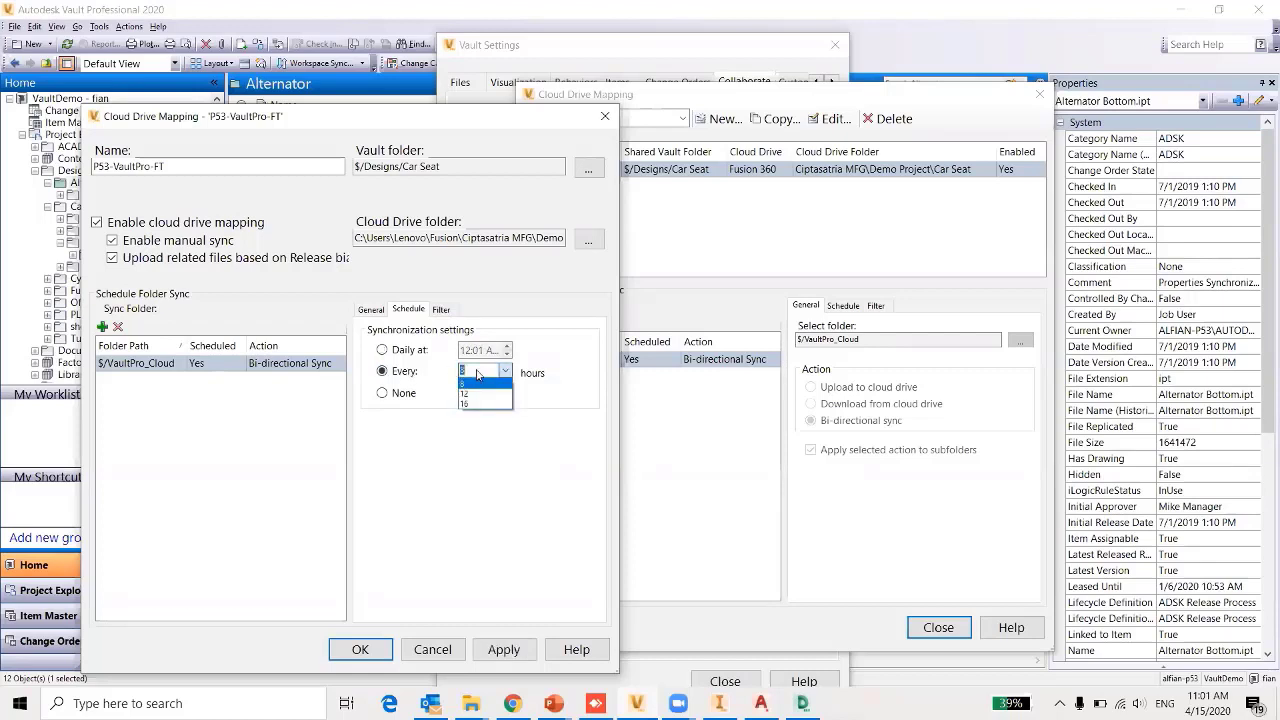
pyautogui.click(466, 371)
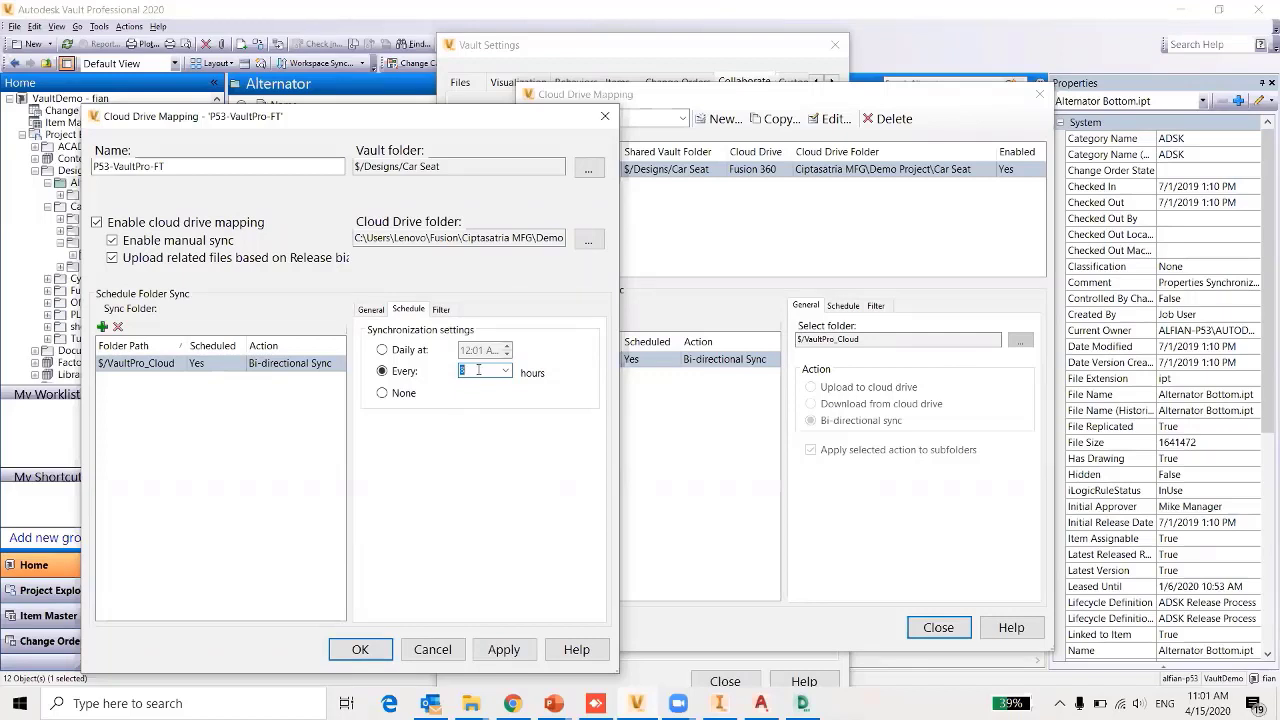
pyautogui.click(606, 117)
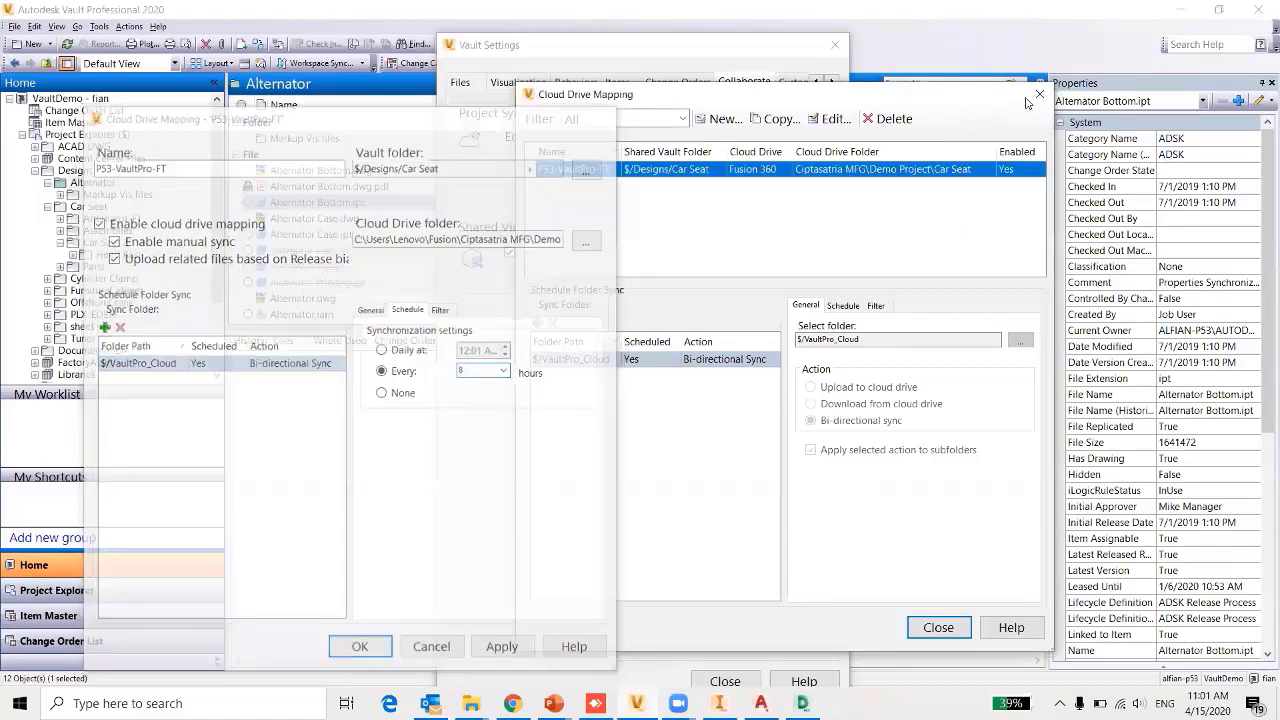
pyautogui.click(1037, 96)
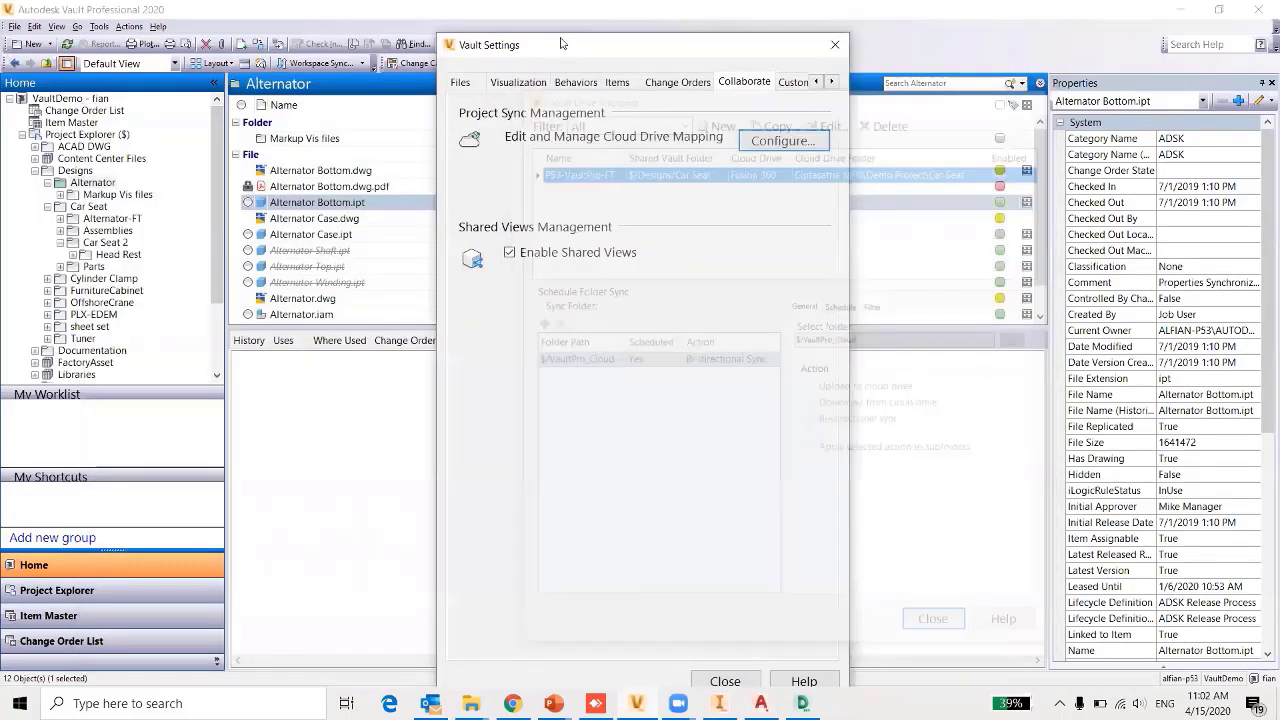